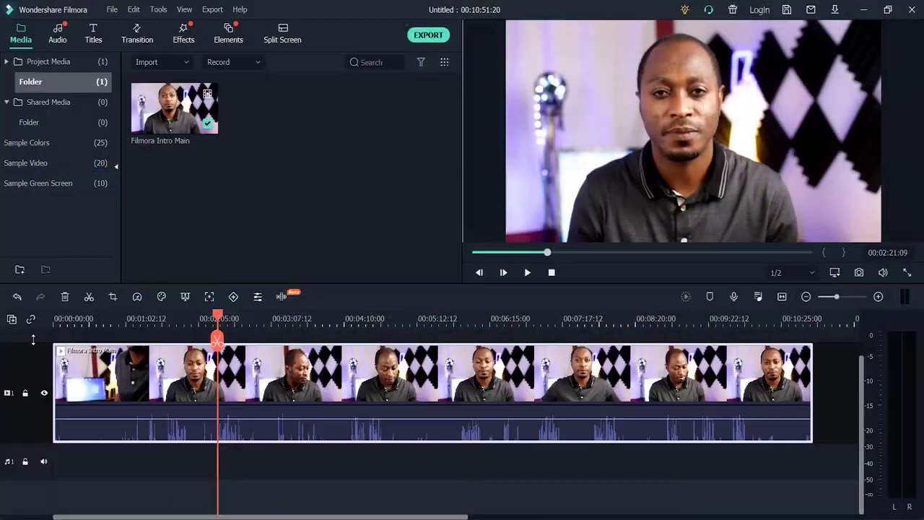
- Open Advanced Color Correction with White Balance expanded and the temperature kept near zero
drag(33, 339, 33, 346)
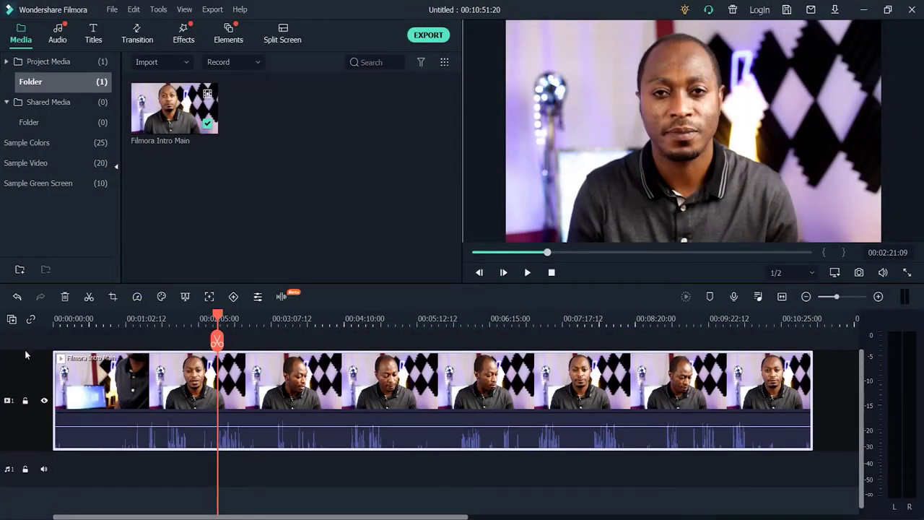
click(214, 318)
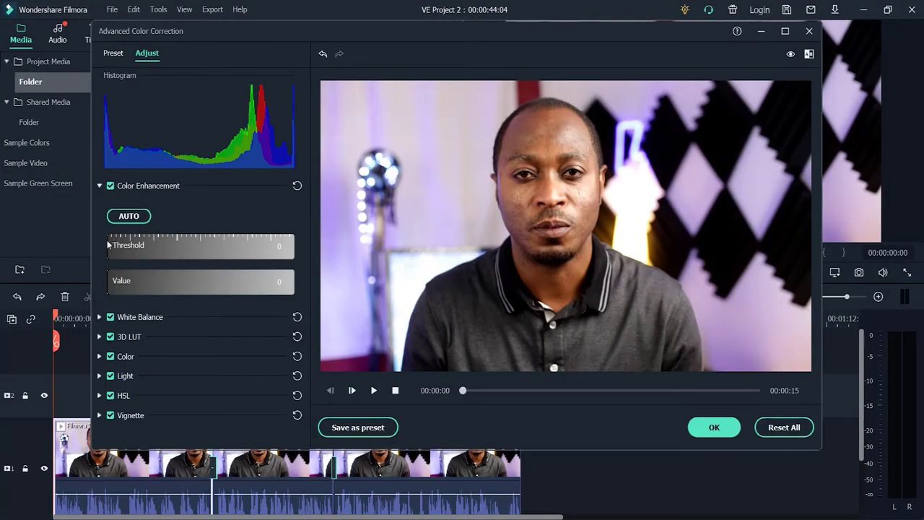
click(100, 186)
click(101, 207)
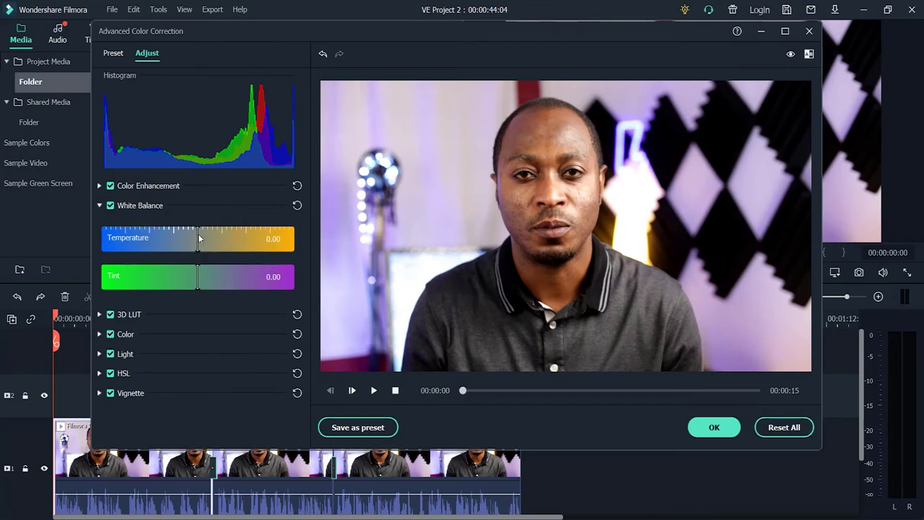
drag(198, 229, 205, 231)
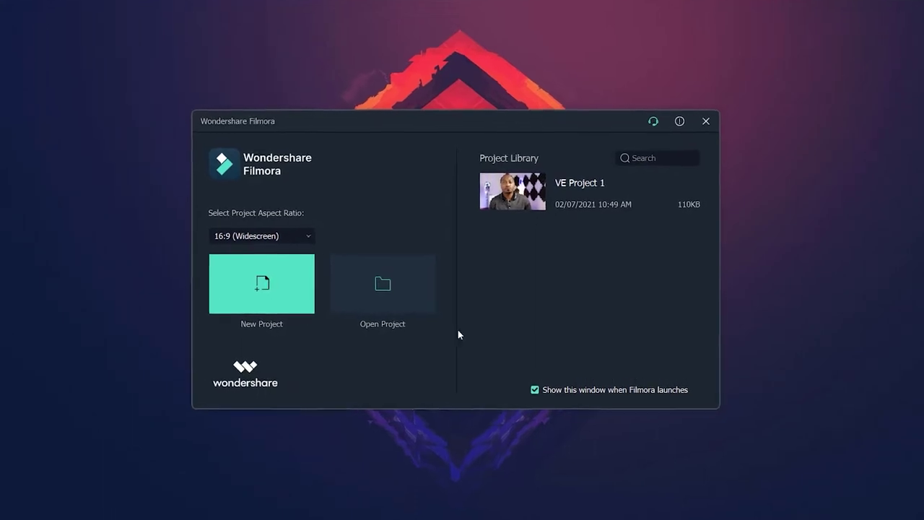
click(293, 237)
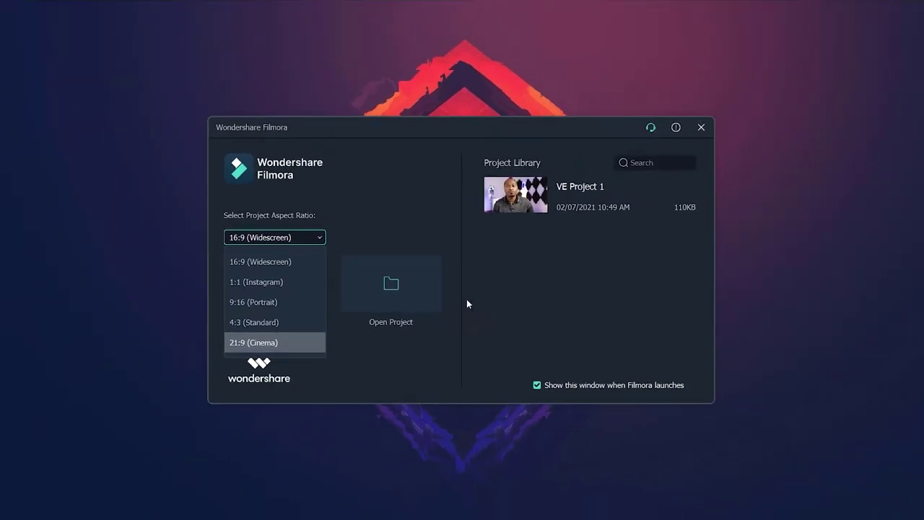
click(500, 330)
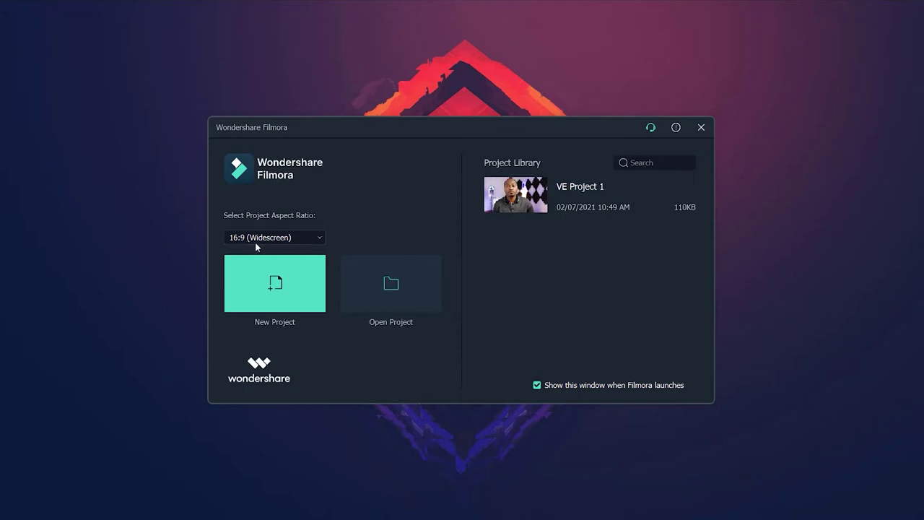
- Create a new empty 16:9 project from the launcher
click(250, 288)
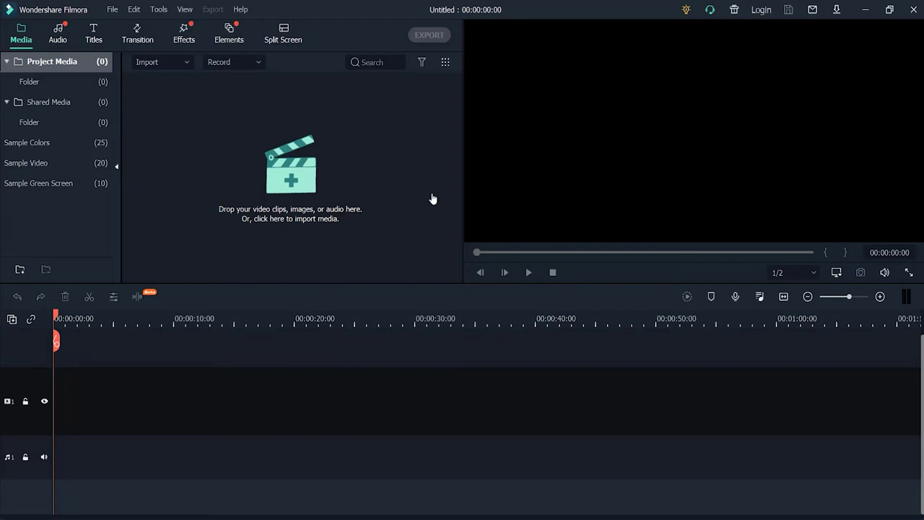
- Show the built-in Audio library of 196 included tracks
click(60, 34)
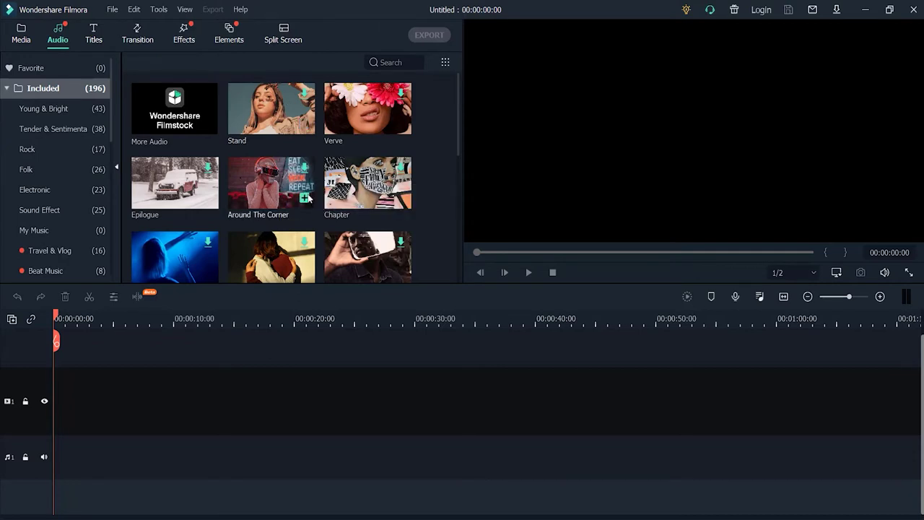
- Browse the included audio tracks, then bring up the 277 included title templates
scroll(319, 203, down, 15)
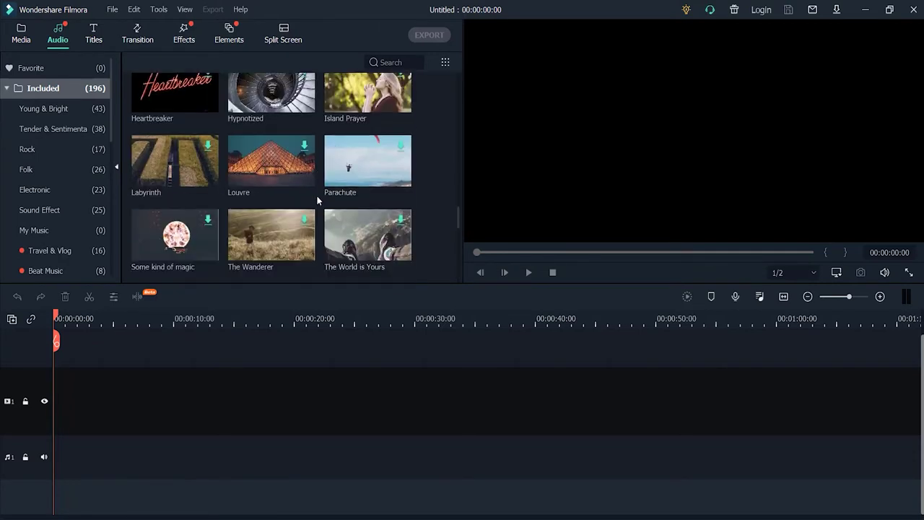
scroll(317, 195, down, 15)
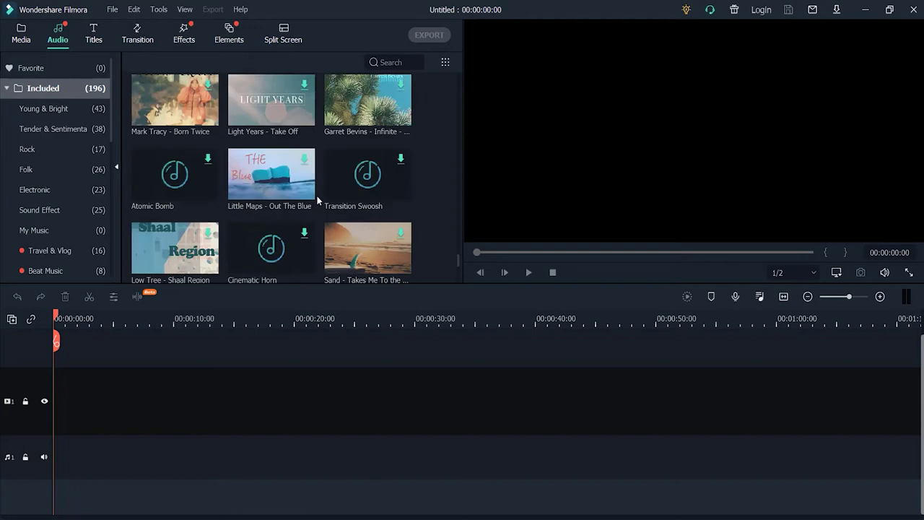
scroll(317, 196, down, 5)
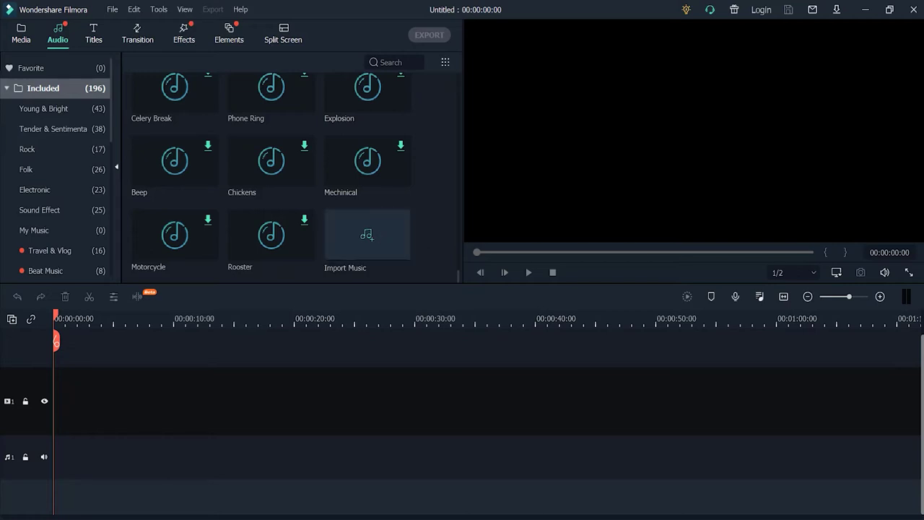
click(94, 36)
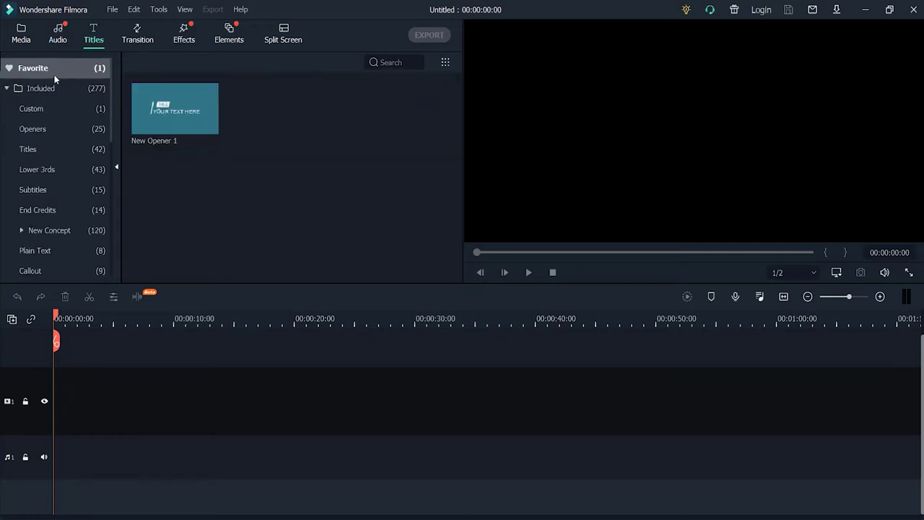
- Show all included title templates and dismiss the Filmstock advert
click(41, 90)
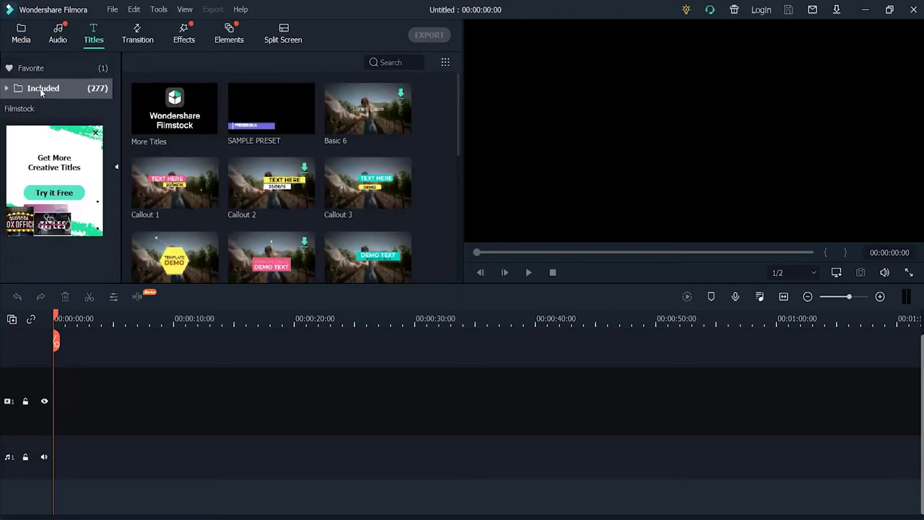
click(95, 133)
scroll(343, 147, down, 10)
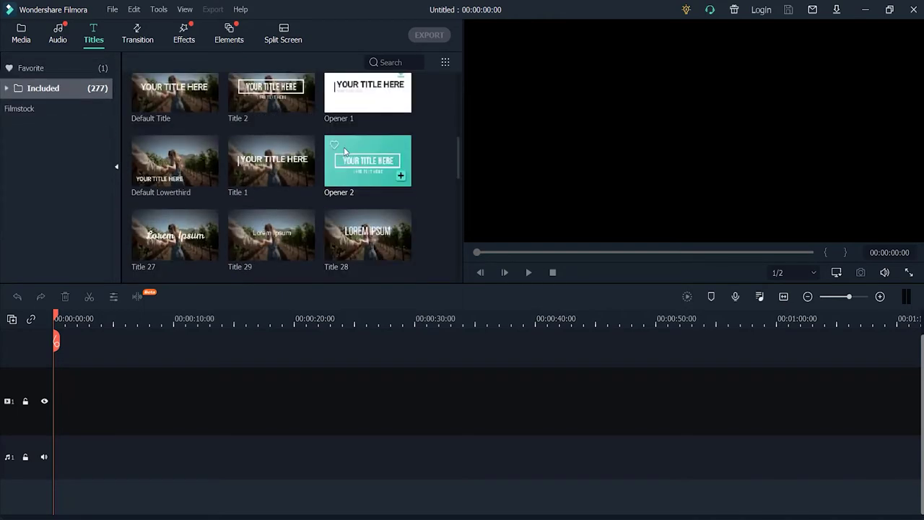
scroll(345, 188, up, 10)
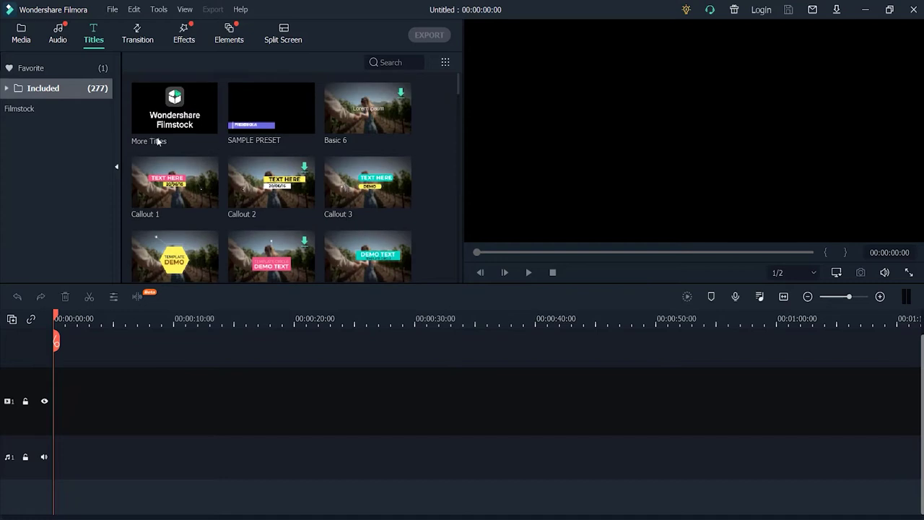
- Expand the Included title subcategories, browse them, and bring up the Transition library
click(6, 89)
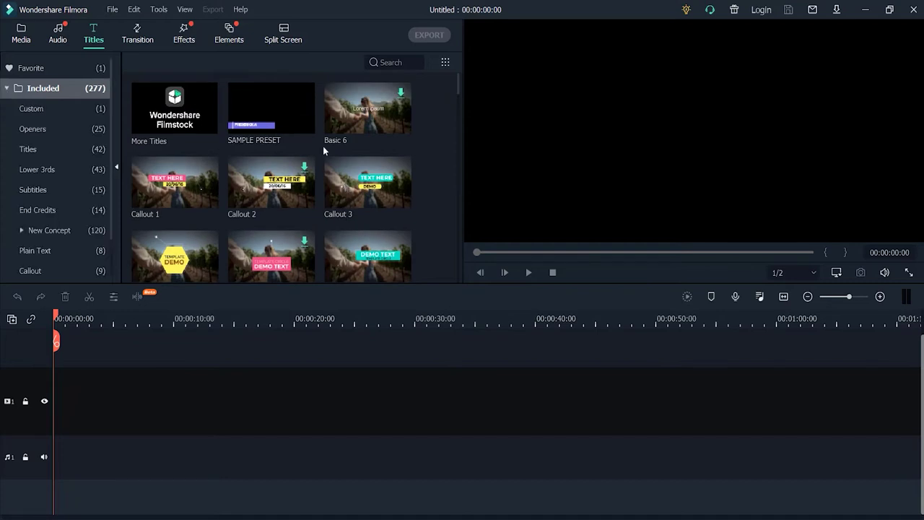
scroll(323, 145, down, 6)
scroll(330, 174, down, 6)
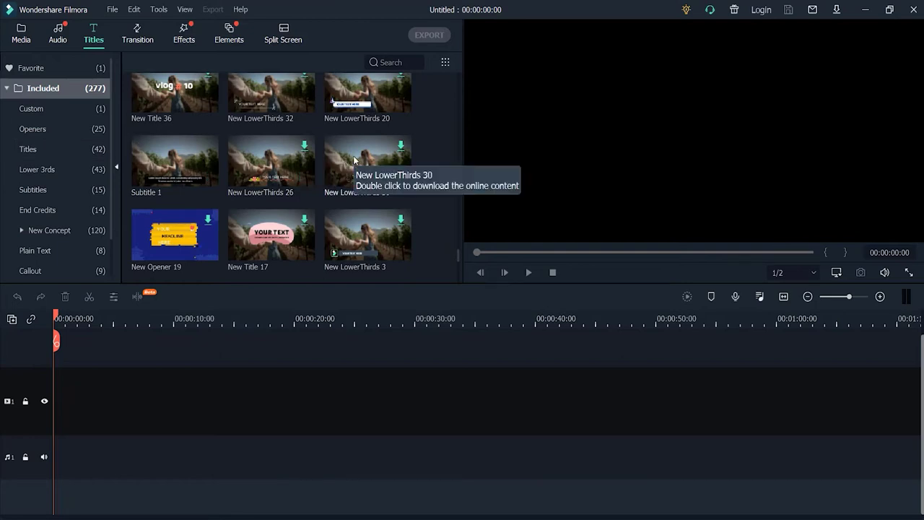
scroll(45, 196, down, 2)
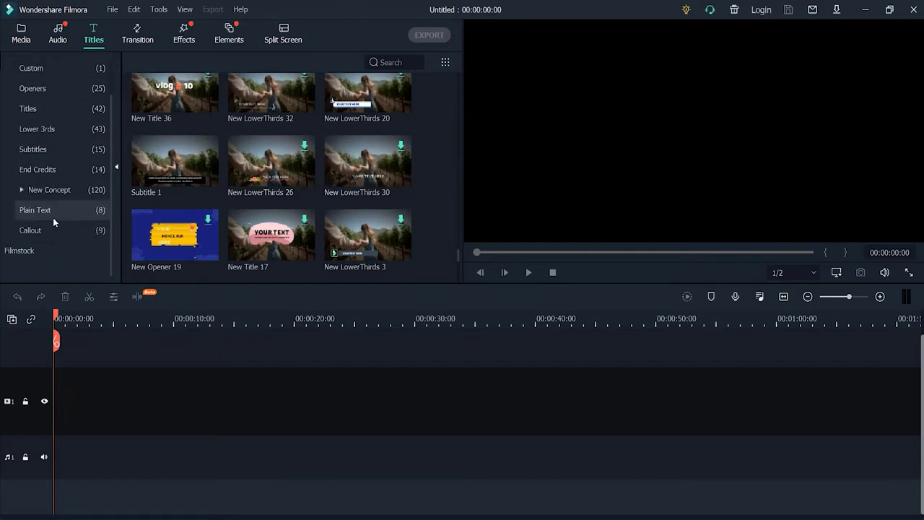
scroll(285, 189, up, 3)
scroll(288, 188, up, 5)
scroll(297, 188, down, 5)
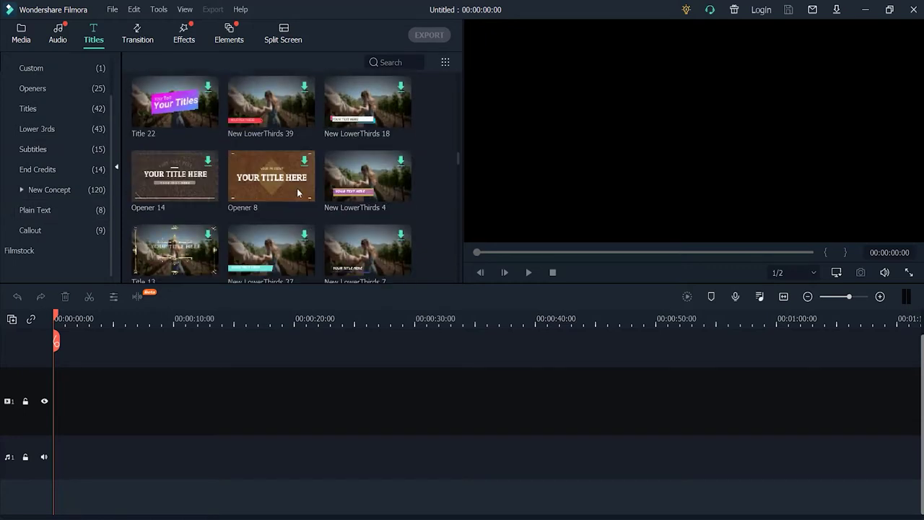
scroll(299, 189, up, 6)
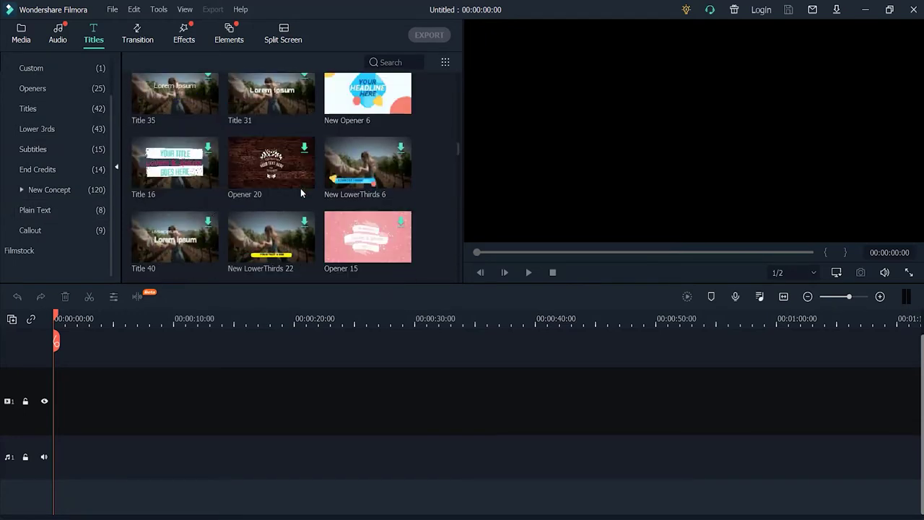
scroll(301, 191, up, 4)
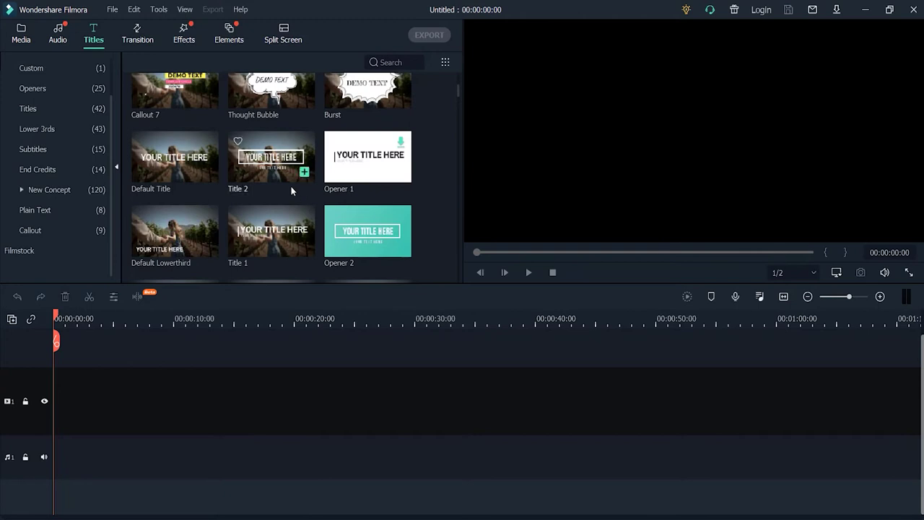
click(134, 41)
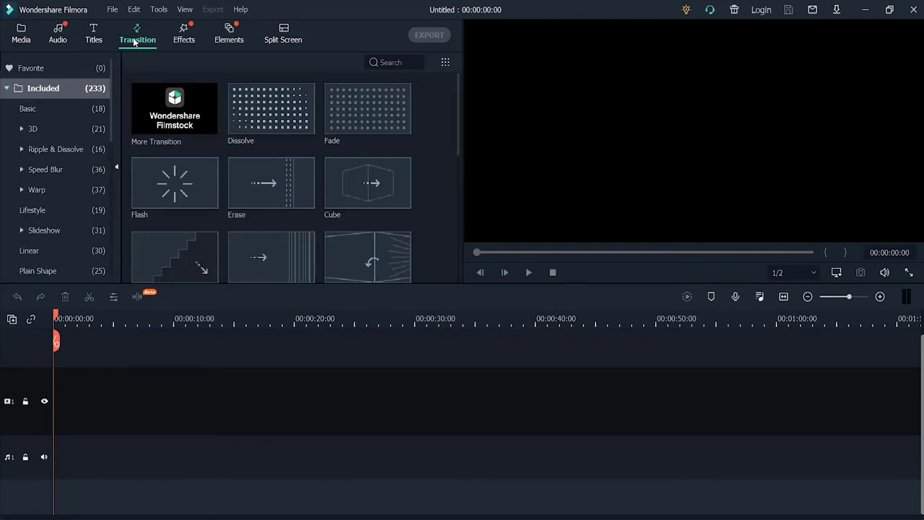
- Browse the 233 included transitions, then the 291 included effects and filters
scroll(316, 176, down, 5)
scroll(316, 176, up, 5)
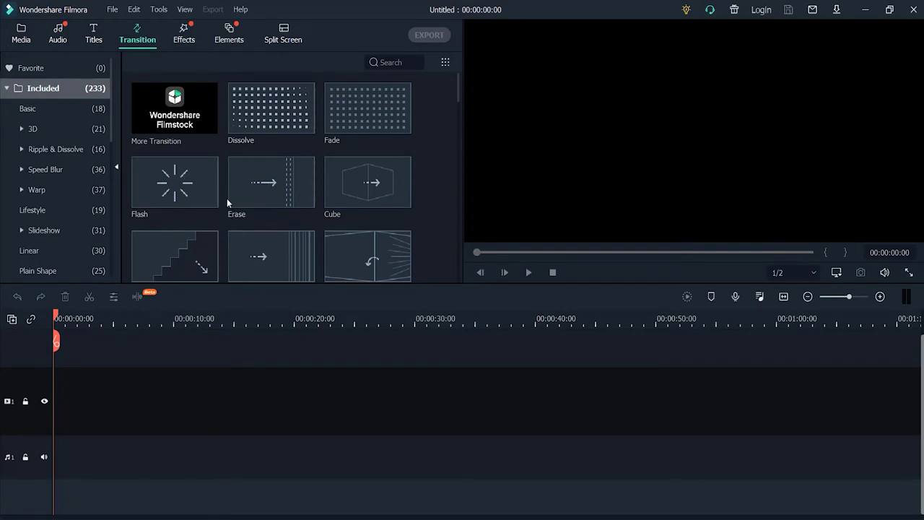
click(184, 32)
scroll(272, 188, down, 5)
scroll(271, 186, up, 6)
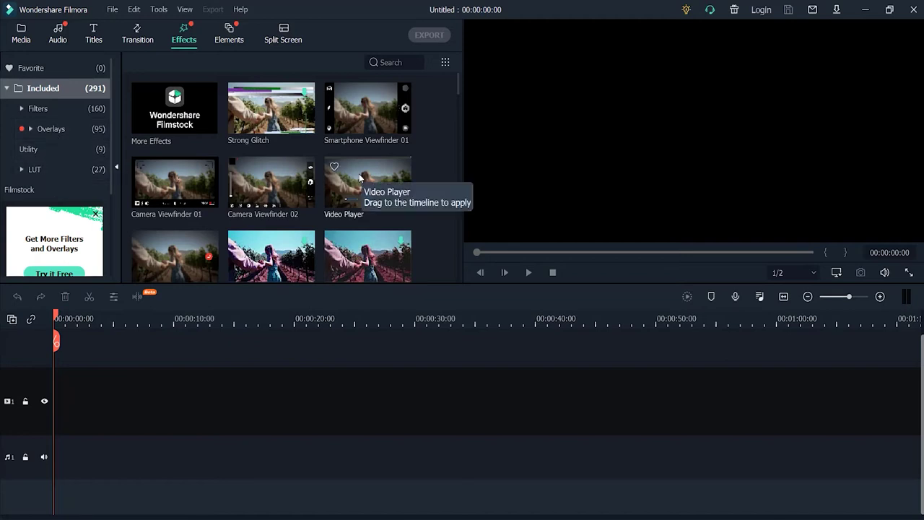
- Browse the 286 included elements, such as Love, Shapes, Badges and Emoji
click(229, 41)
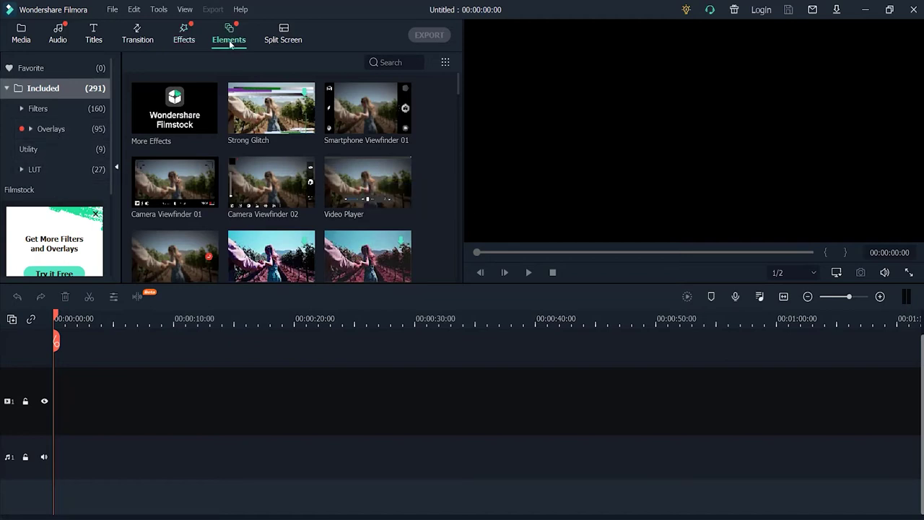
scroll(333, 193, down, 5)
scroll(334, 192, down, 15)
scroll(349, 214, down, 8)
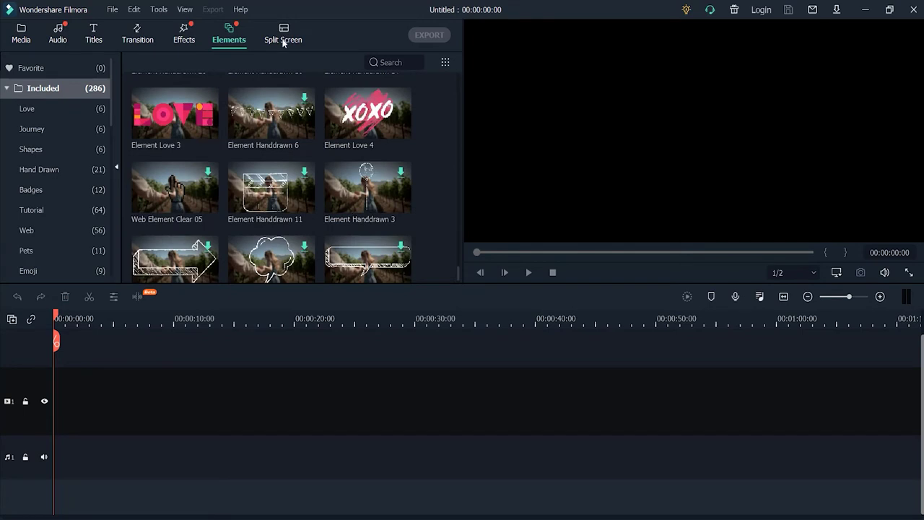
- Show the 30 included split-screen layouts and the audio level meter beside the timeline
click(284, 42)
mouse_move(253, 93)
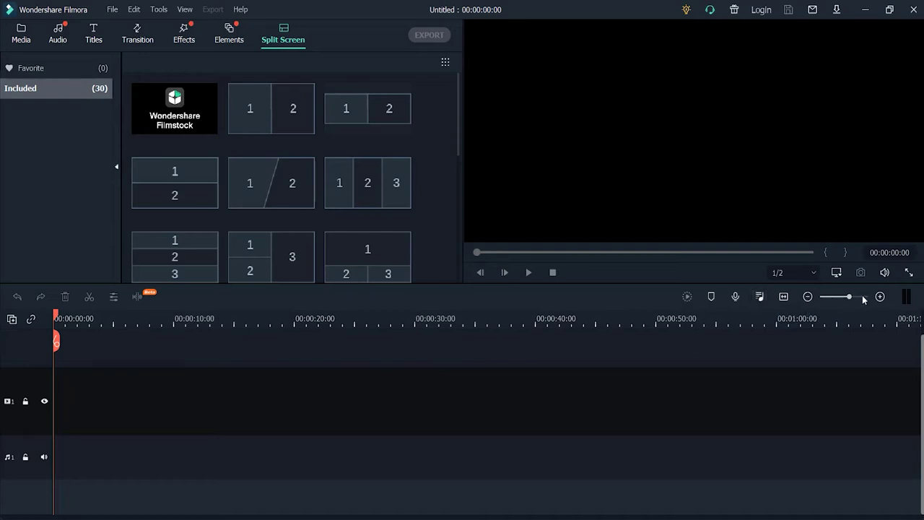
click(906, 296)
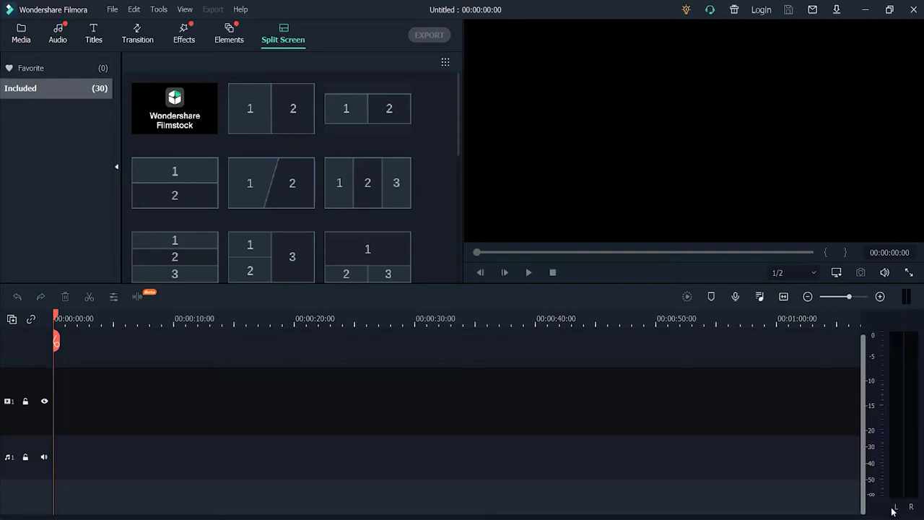
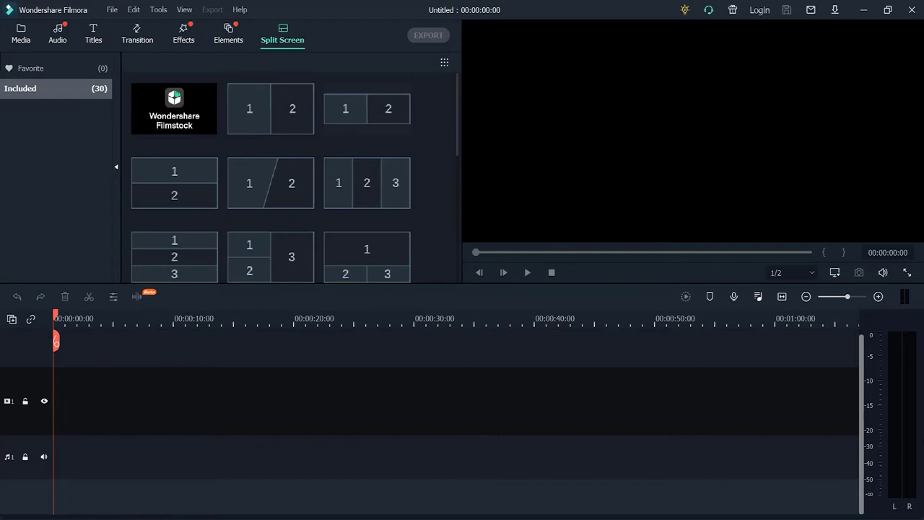
- Import the Filmora Intro Main video into the media library
click(20, 33)
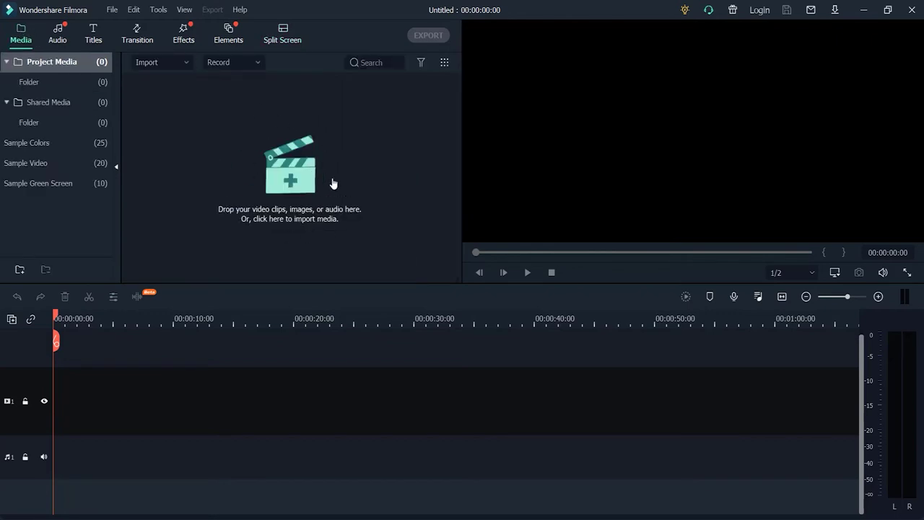
click(293, 180)
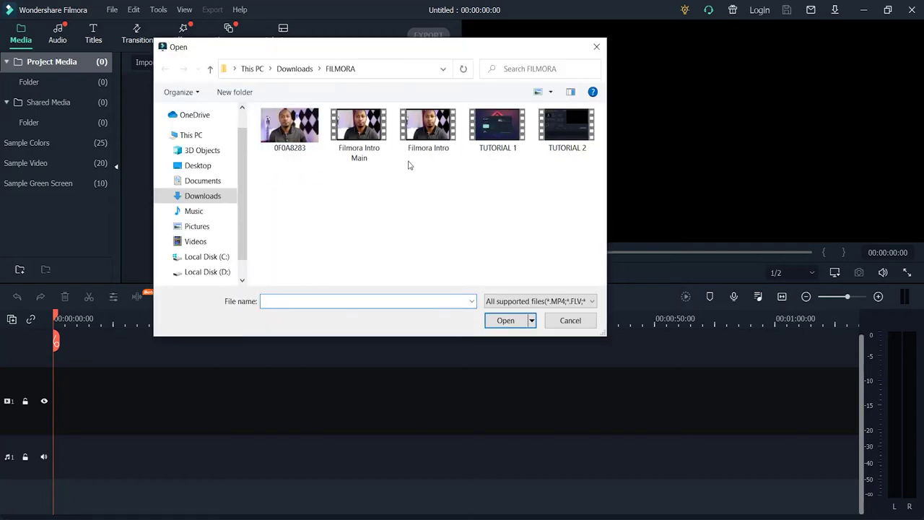
click(362, 138)
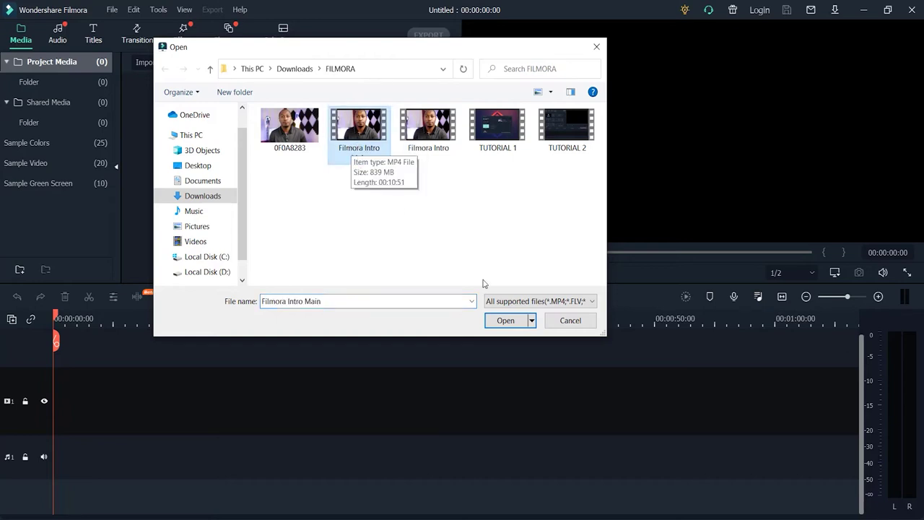
click(507, 321)
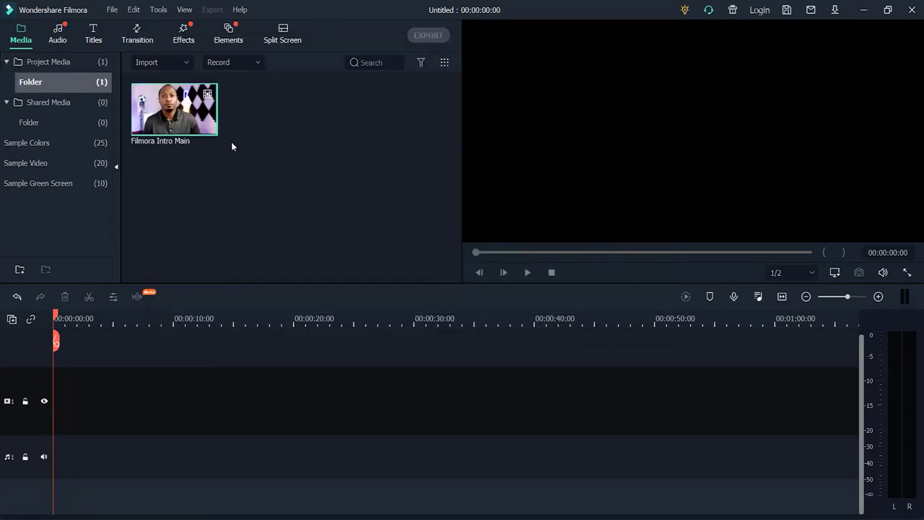
- Delete the Filmora Intro Main clip from the bin, leaving it empty
drag(273, 154, 157, 93)
key(Delete)
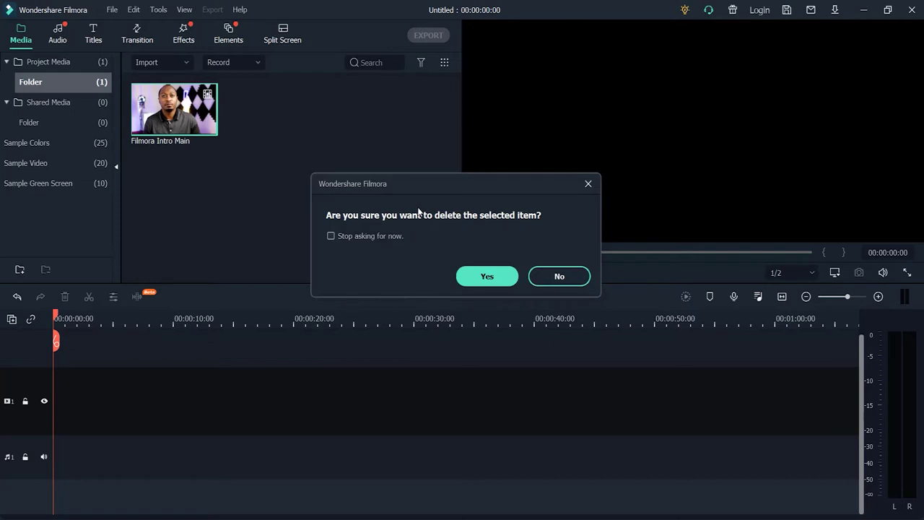
click(476, 274)
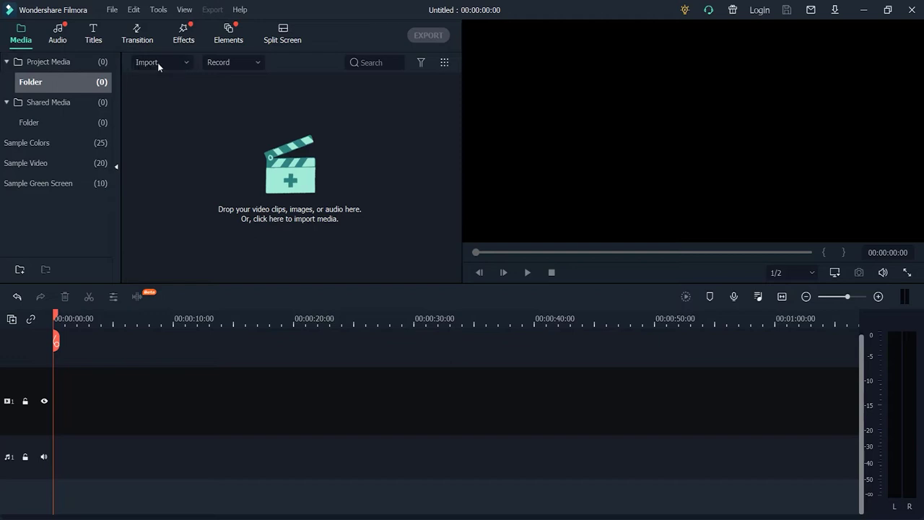
click(186, 64)
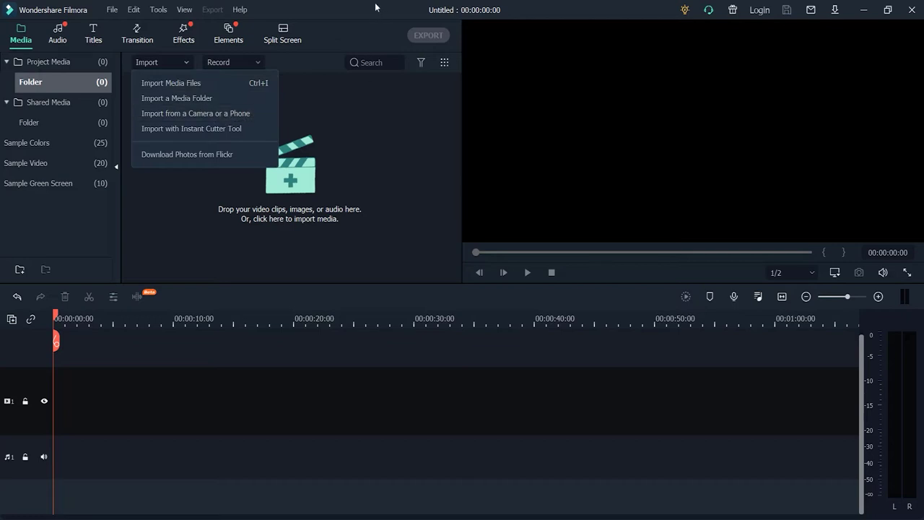
- Import Filmora Intro Main from the FILMORA folder via File > Import Media Files
click(287, 23)
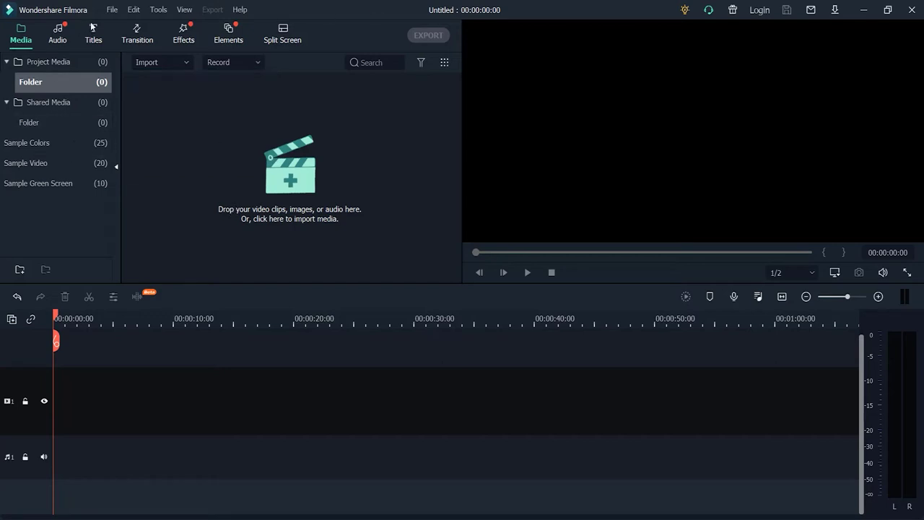
click(112, 9)
mouse_move(125, 84)
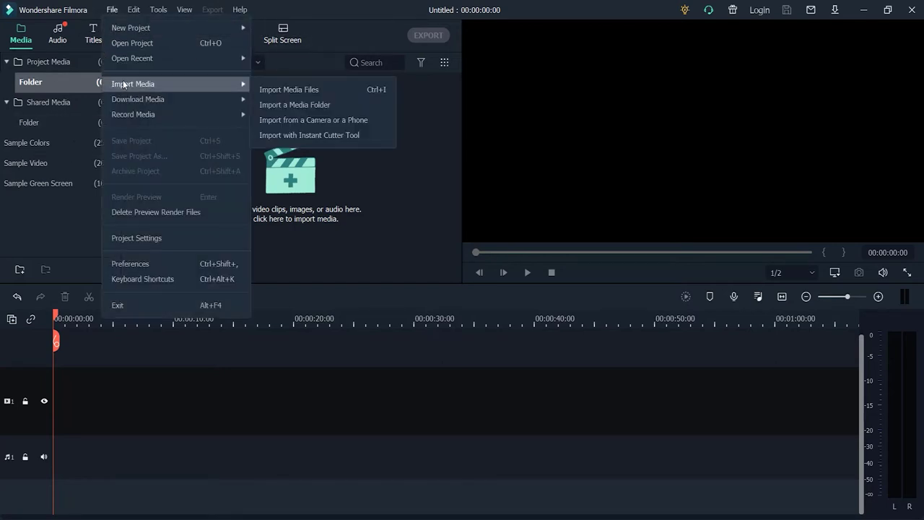
click(293, 89)
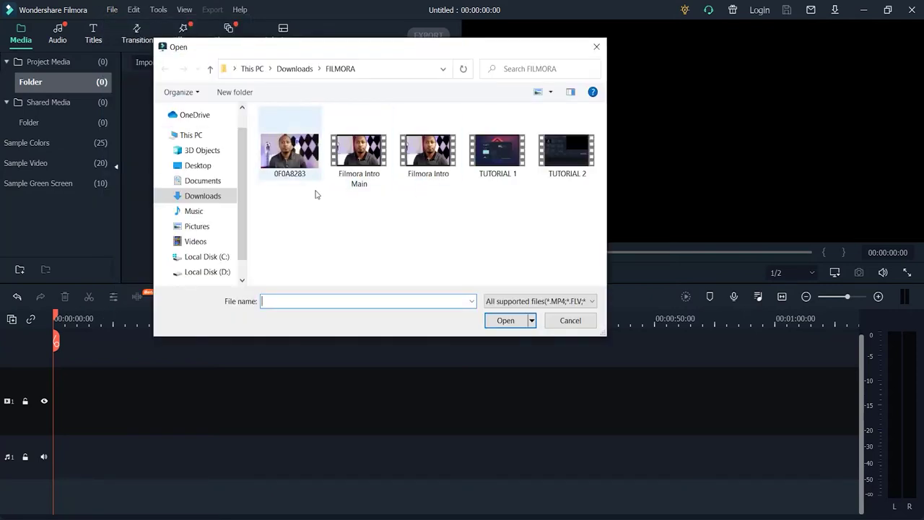
mouse_move(381, 49)
mouse_down()
mouse_move(394, 58)
mouse_move(370, 57)
mouse_up()
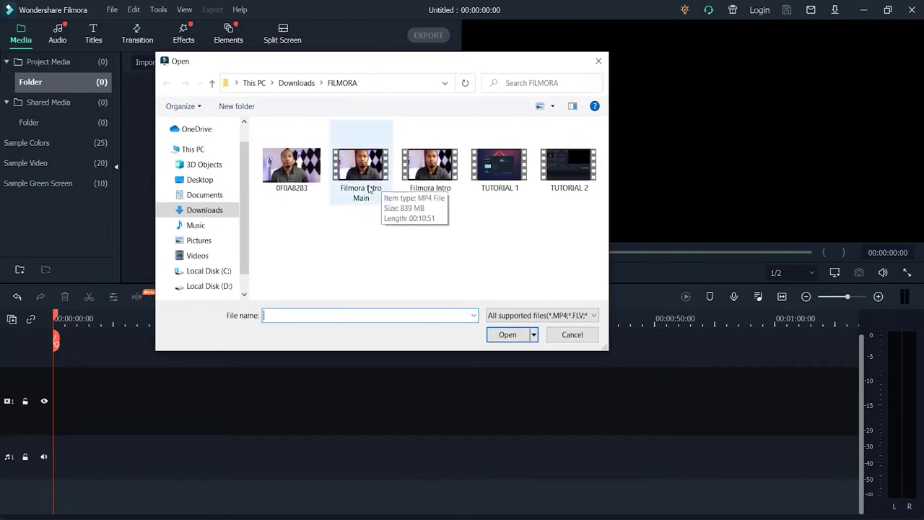
click(361, 168)
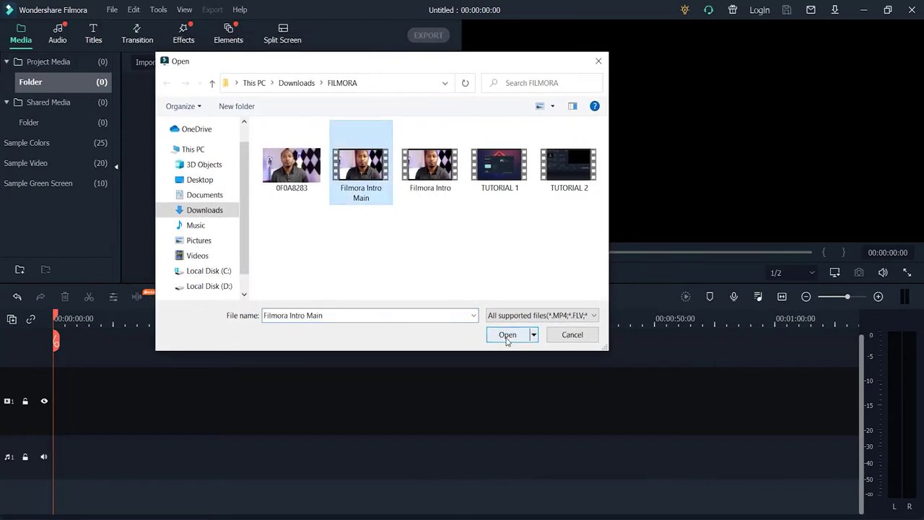
click(508, 334)
mouse_move(182, 108)
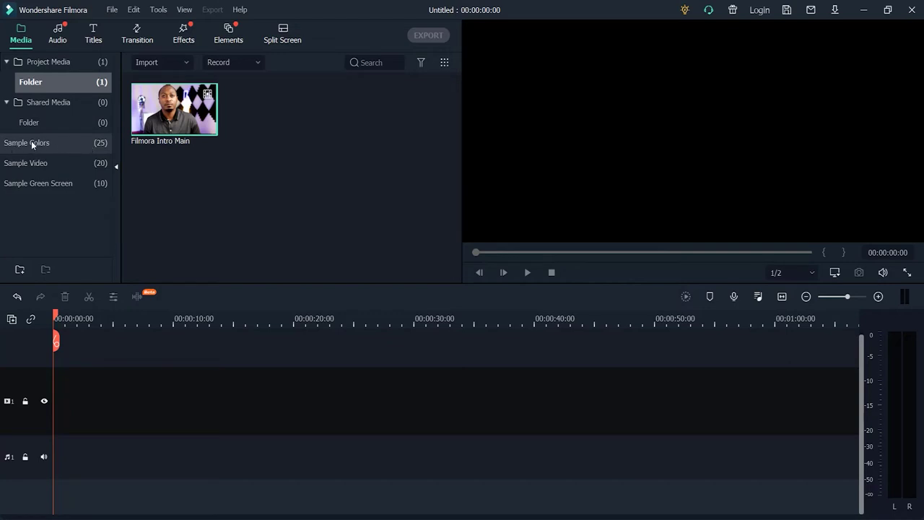
click(31, 142)
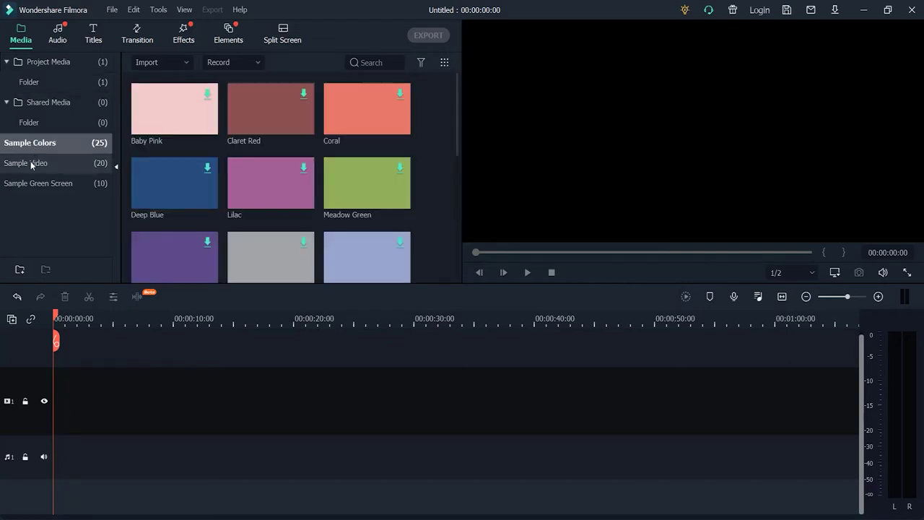
click(31, 164)
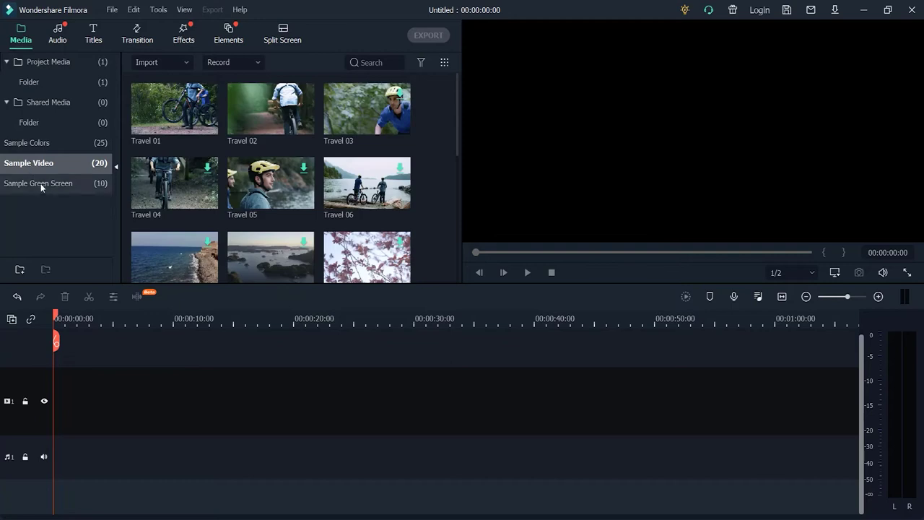
click(41, 184)
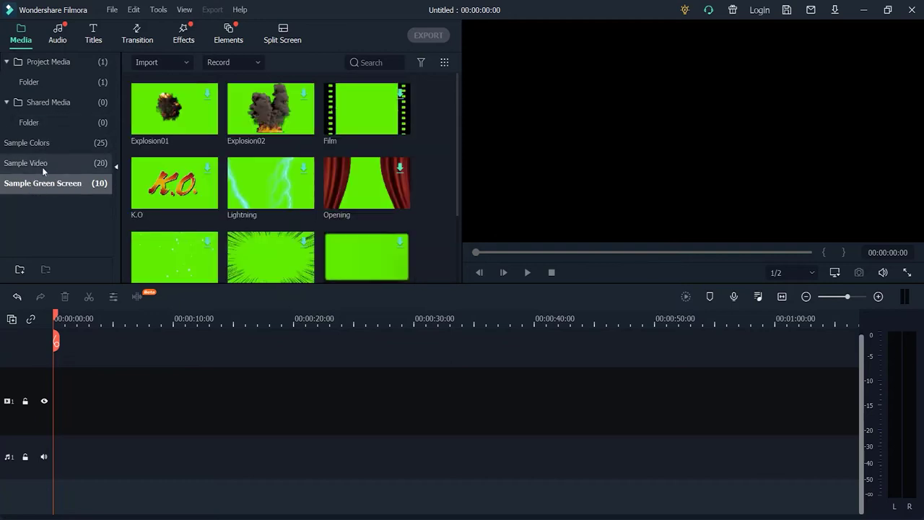
click(41, 164)
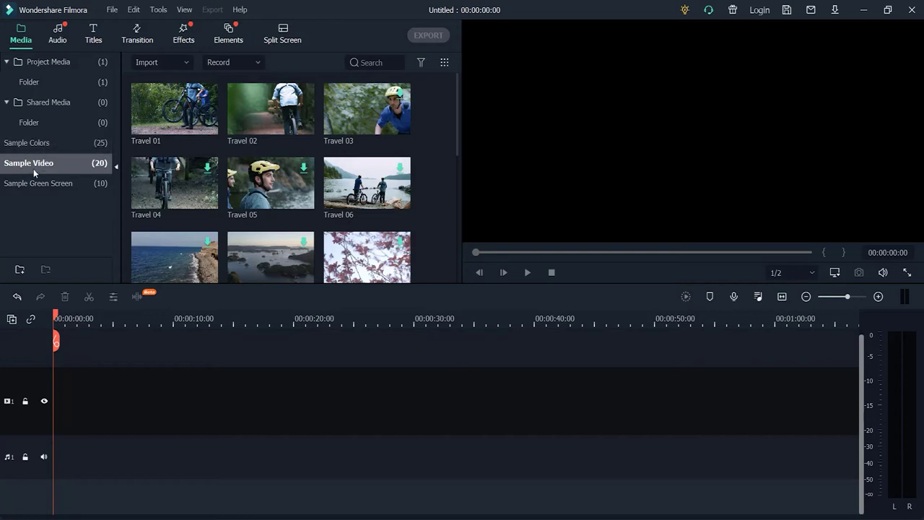
scroll(295, 197, down, 5)
scroll(295, 197, up, 5)
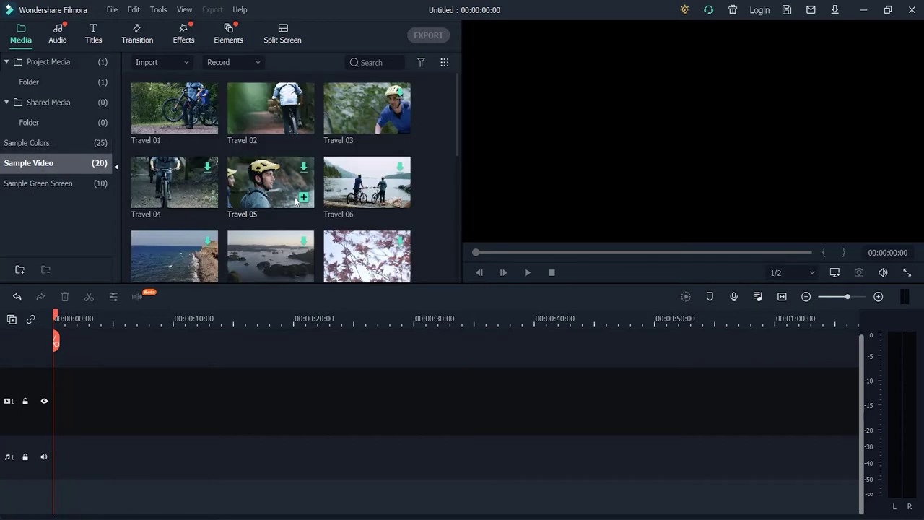
click(43, 62)
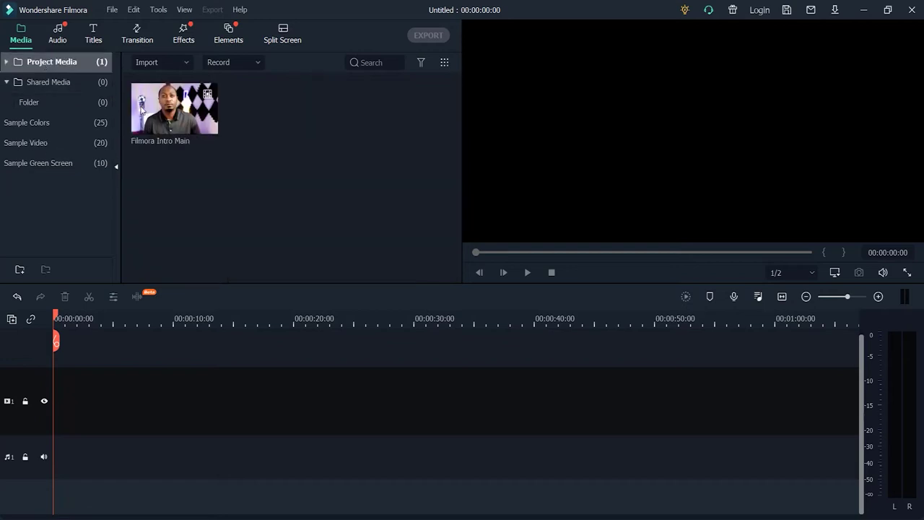
click(173, 114)
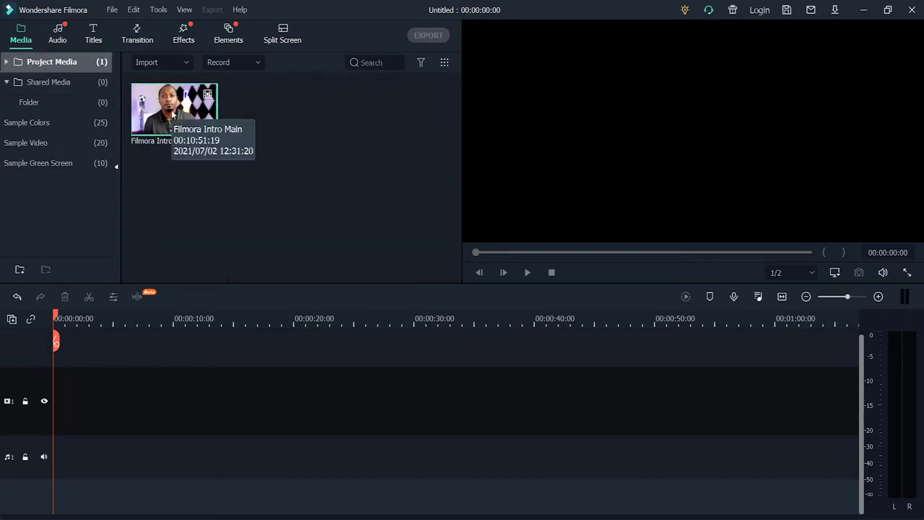
drag(166, 104, 52, 394)
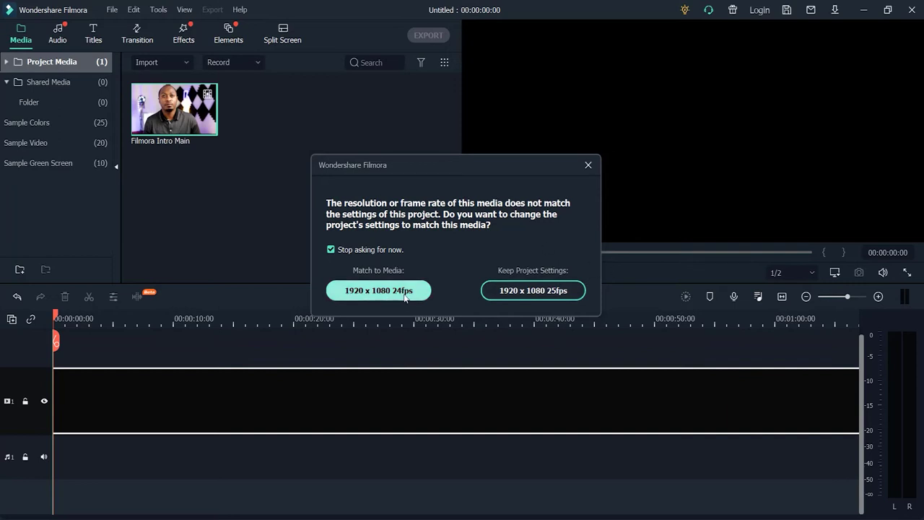
- Match the project settings to the clip's 1920 x 1080 at 24fps
click(360, 291)
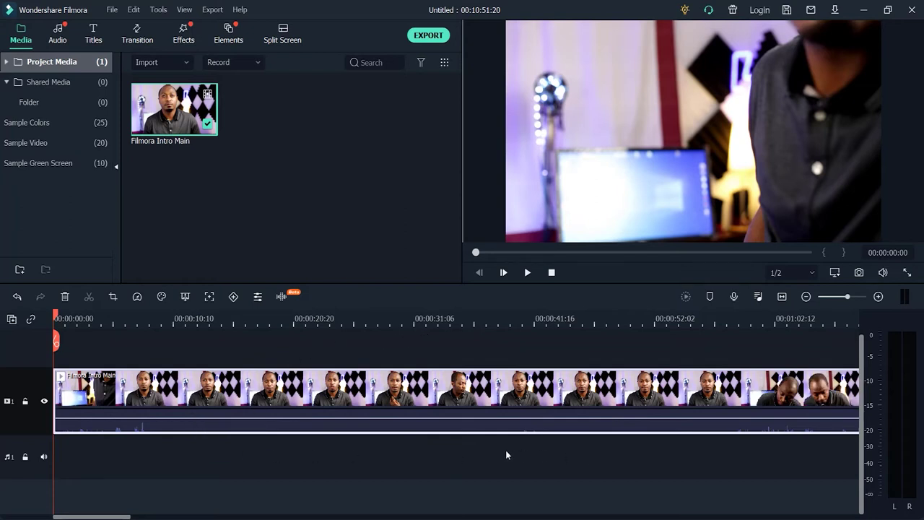
- Zoom the timeline out and in until the Filmora Intro Main clip spans the track width
click(807, 297)
click(807, 297)
click(807, 296)
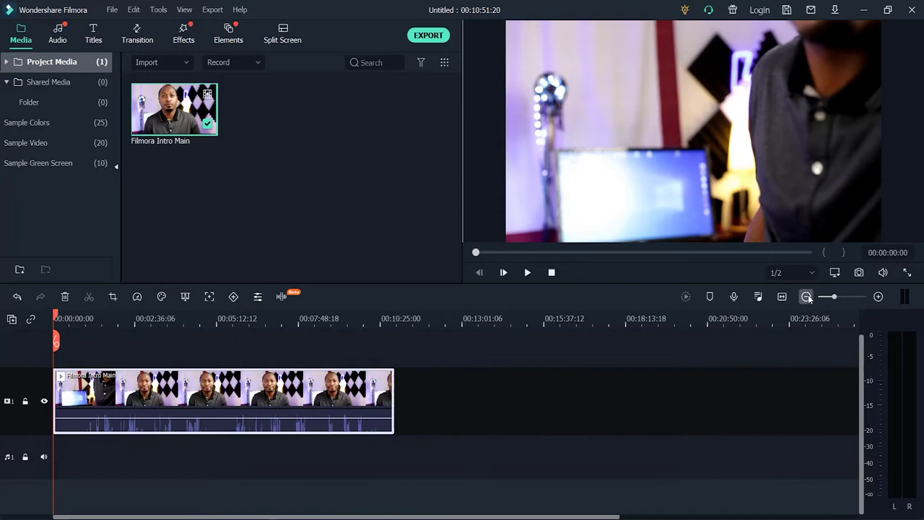
click(806, 297)
click(879, 296)
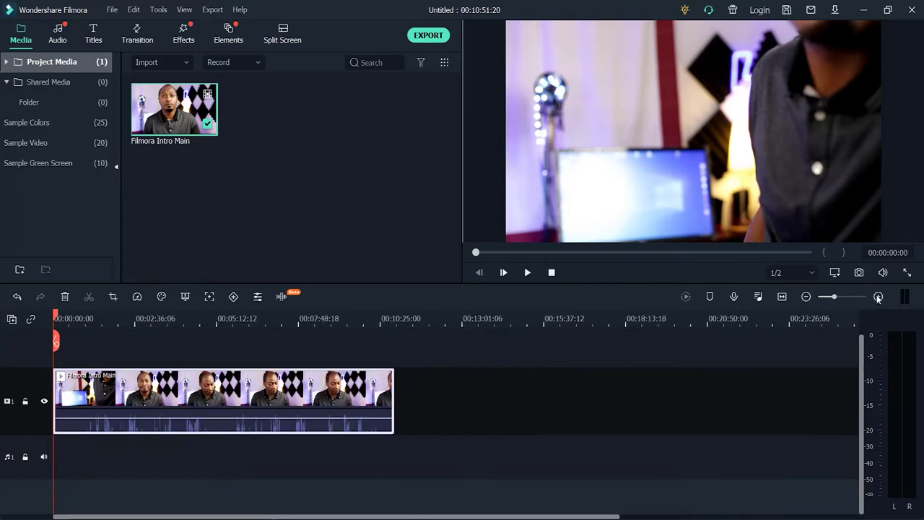
click(878, 297)
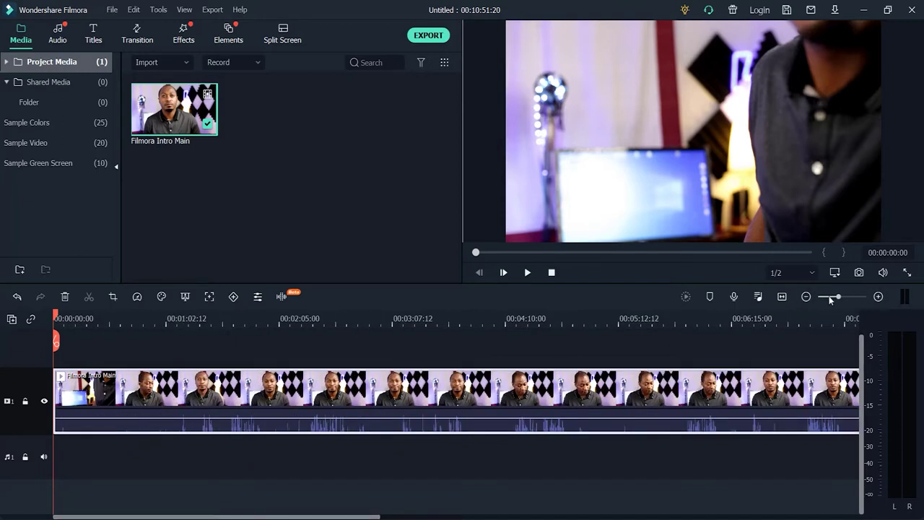
click(807, 296)
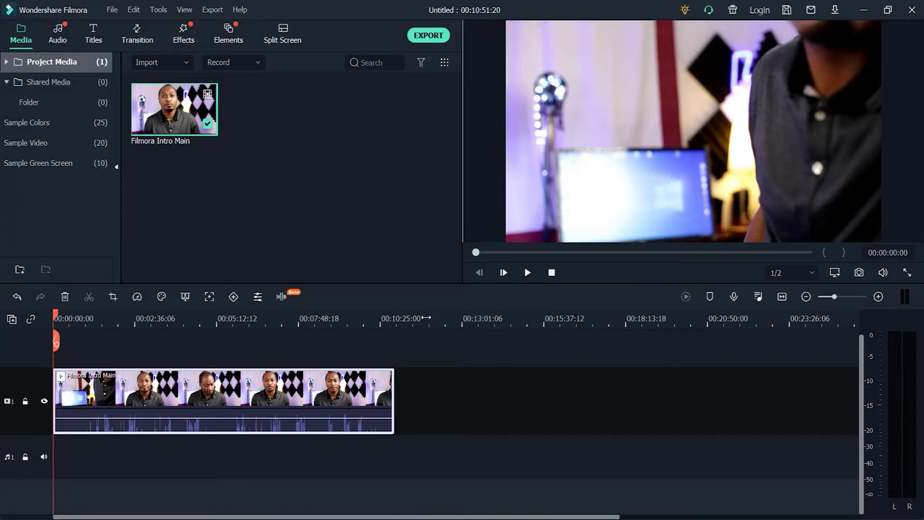
scroll(434, 319, up, 2)
scroll(517, 322, down, 1)
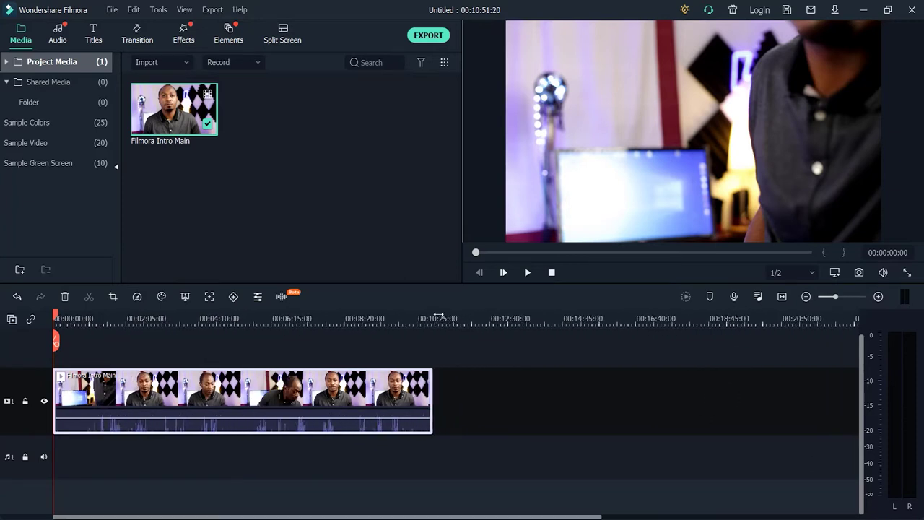
scroll(278, 318, up, 3)
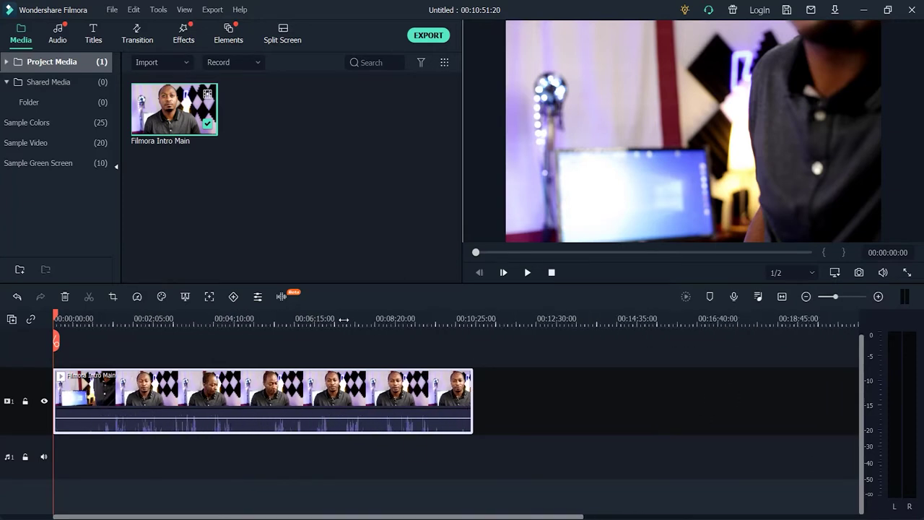
scroll(487, 323, up, 1)
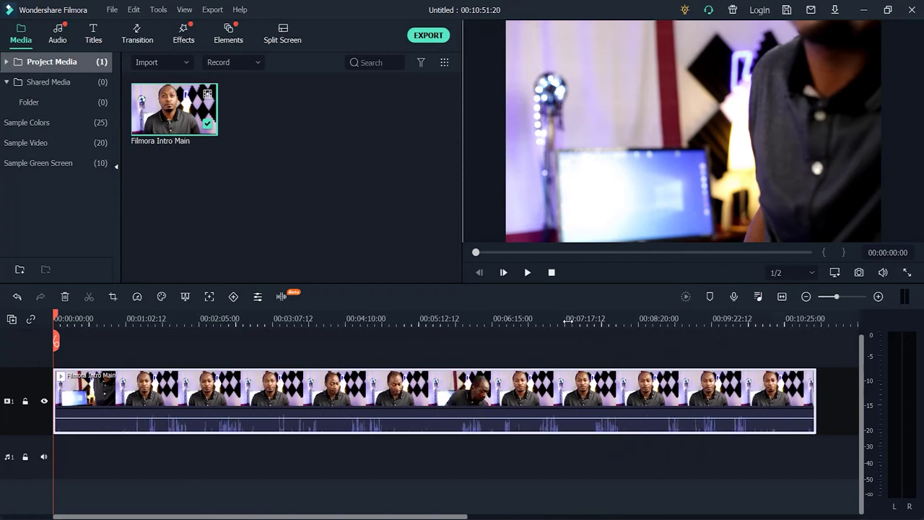
scroll(434, 323, down, 3)
scroll(356, 321, up, 1)
scroll(356, 321, up, 2)
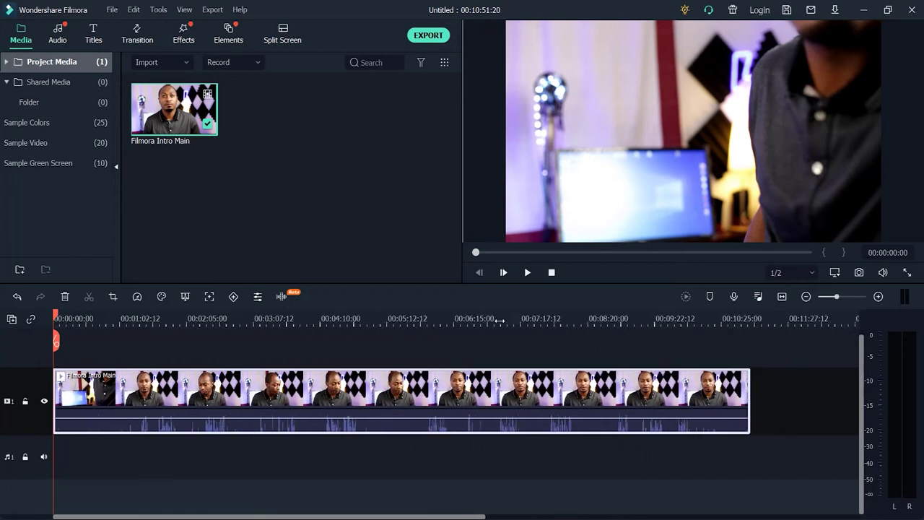
scroll(470, 322, down, 2)
scroll(613, 322, up, 3)
scroll(650, 323, down, 2)
scroll(607, 323, up, 3)
scroll(568, 324, up, 2)
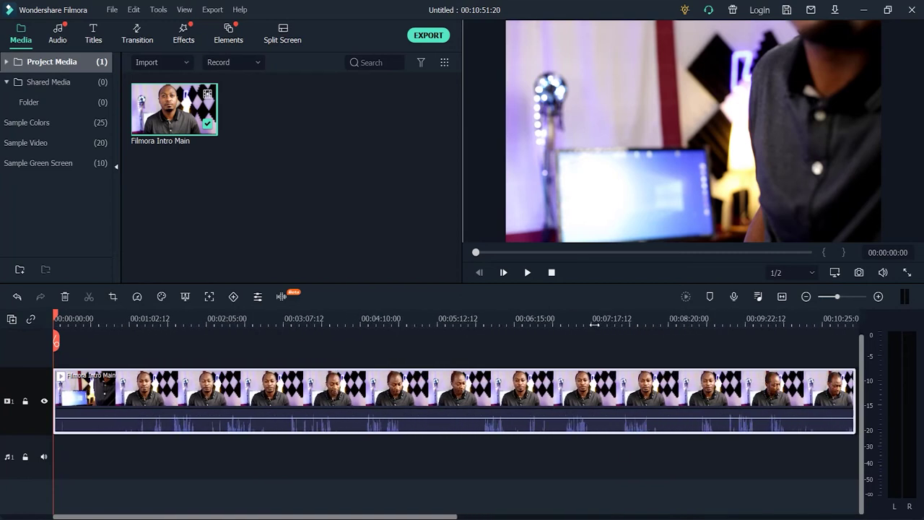
scroll(571, 324, down, 2)
scroll(572, 324, down, 1)
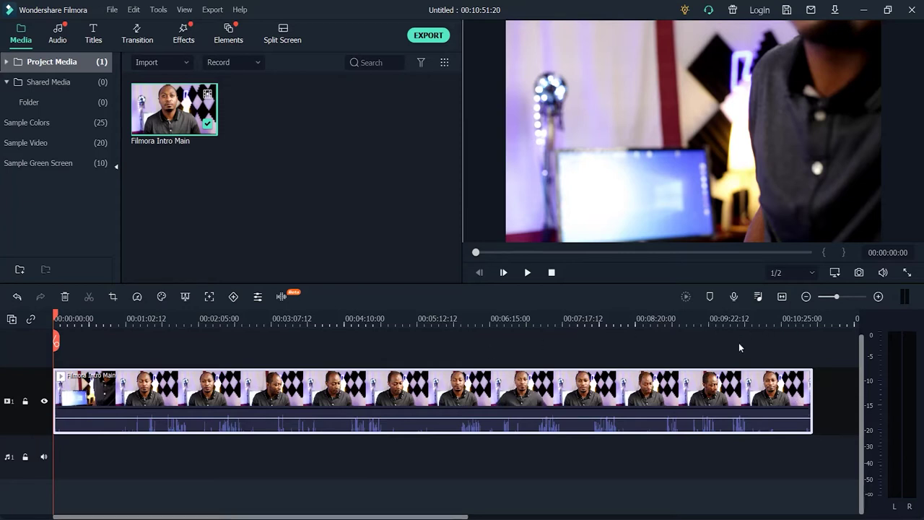
double_click(305, 176)
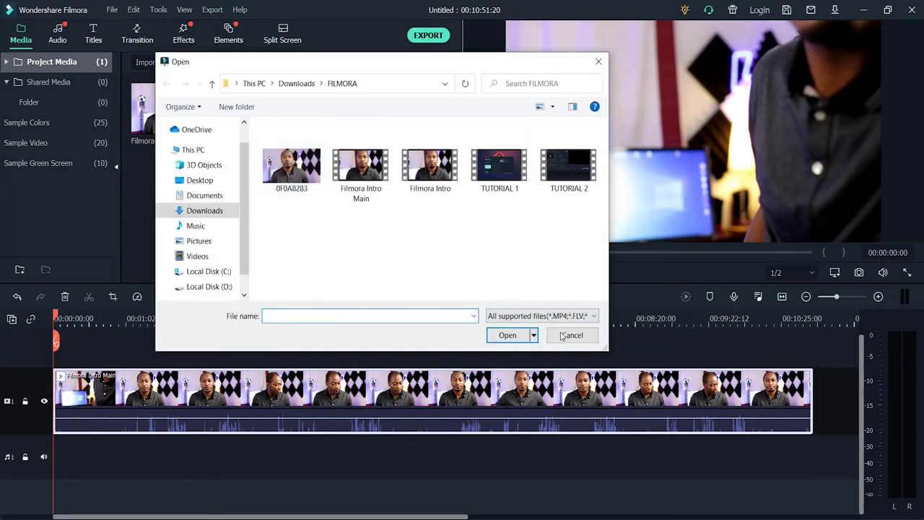
click(572, 335)
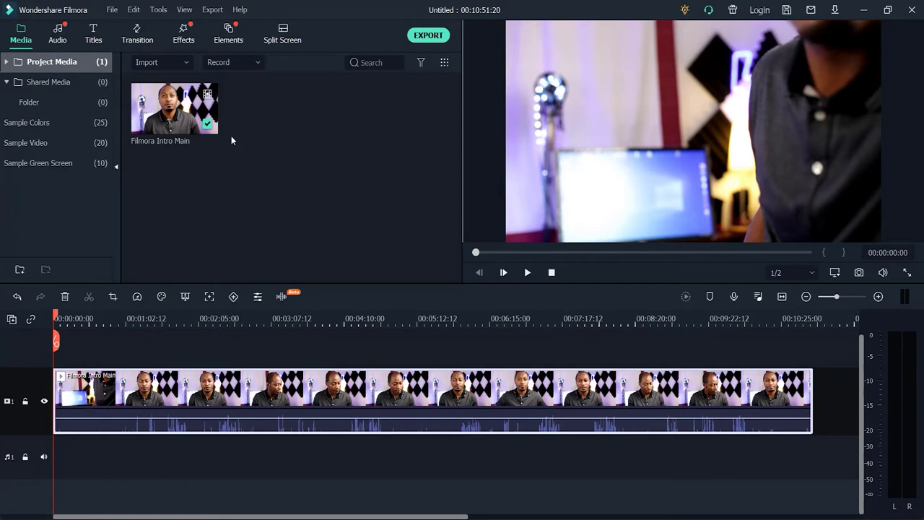
double_click(283, 191)
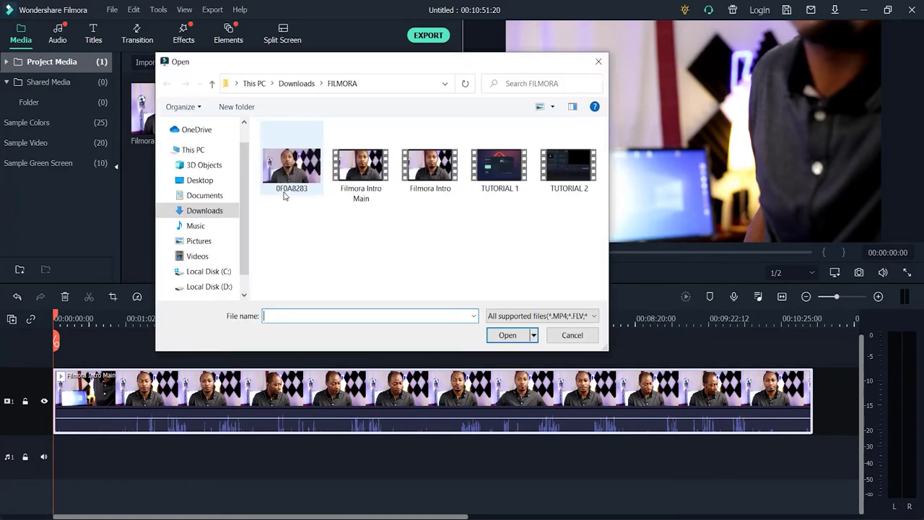
click(435, 168)
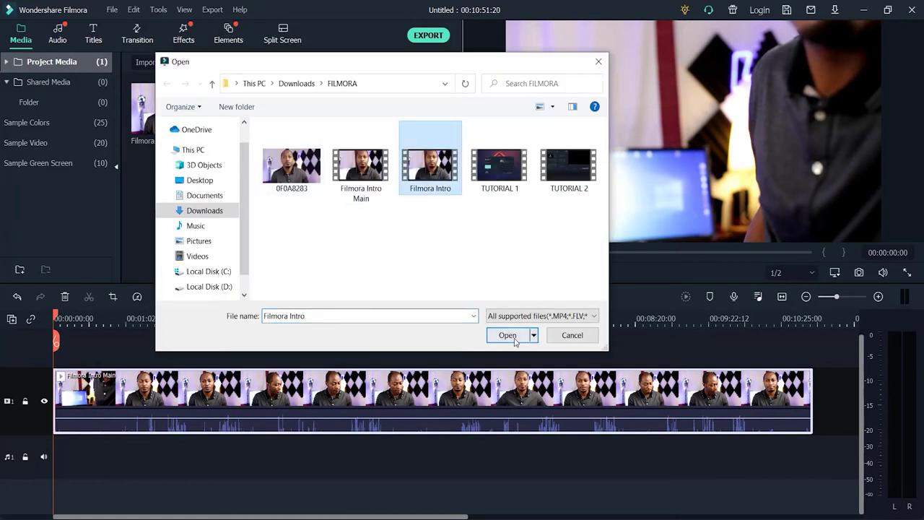
click(514, 336)
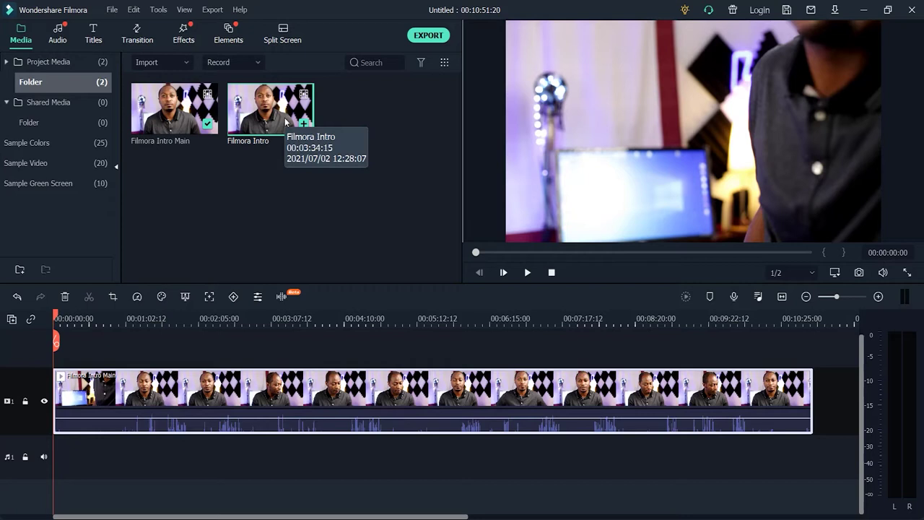
key(Delete)
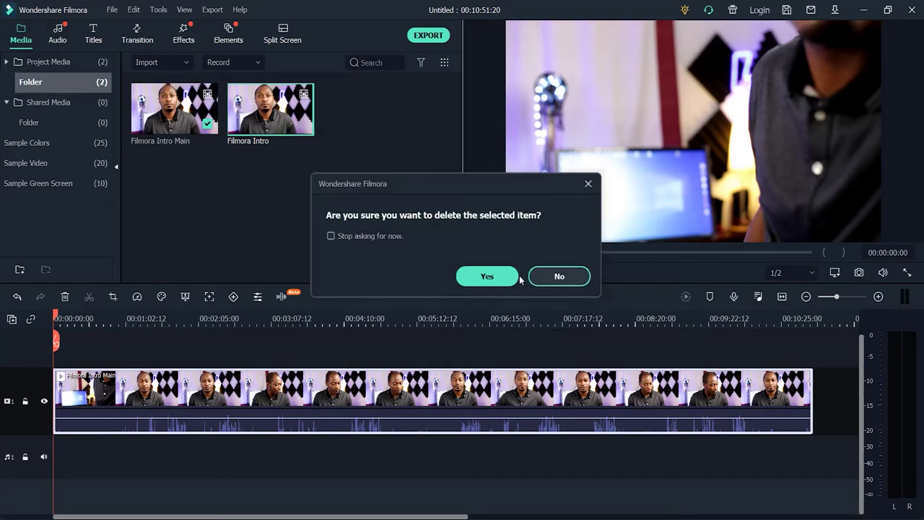
click(500, 278)
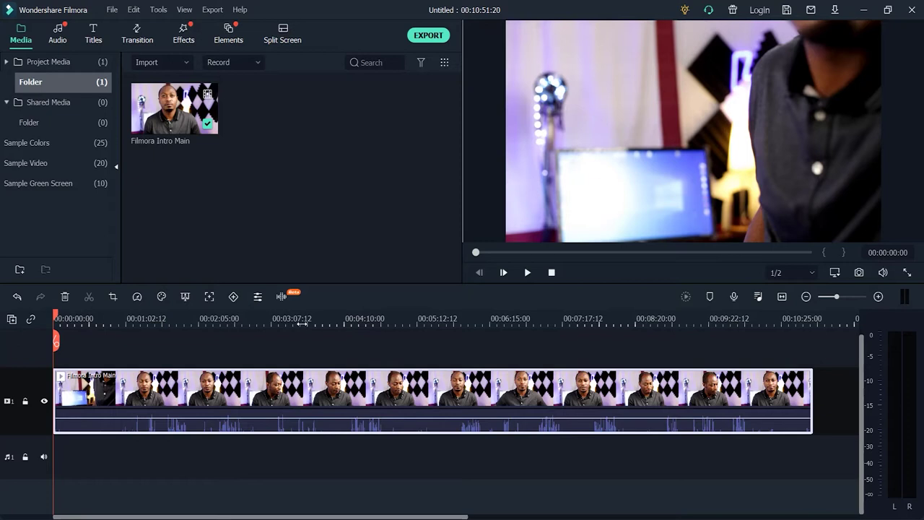
- Move the playhead to 00:02:21 and enlarge the video track height
click(210, 319)
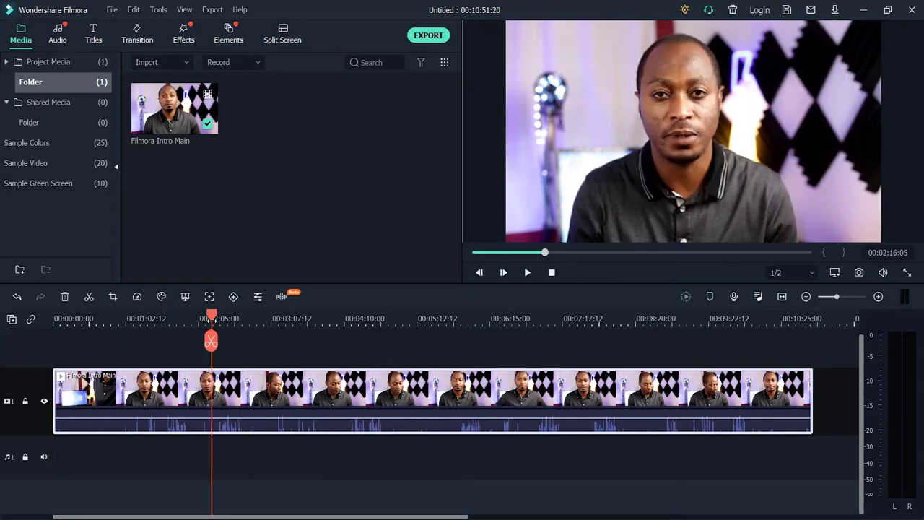
drag(212, 318, 219, 318)
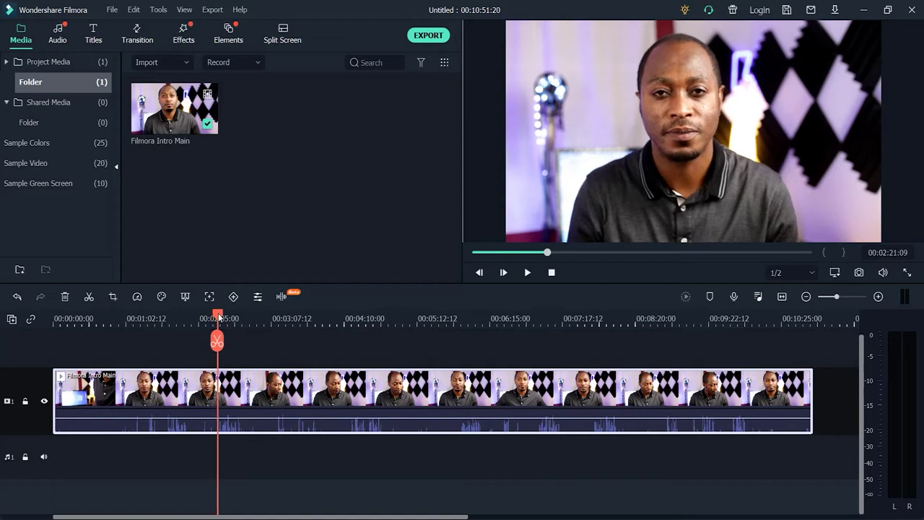
drag(22, 434, 28, 460)
drag(28, 377, 33, 343)
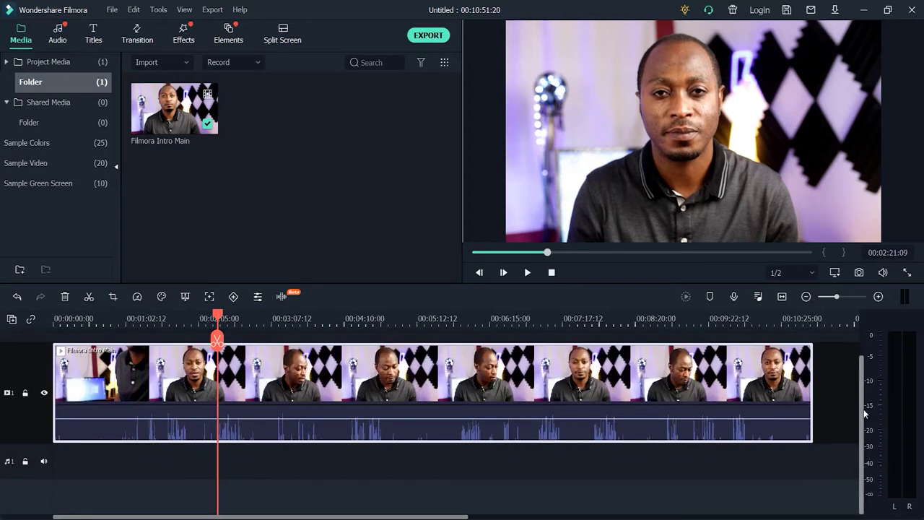
- Zoom in around 00:02:20 and scrub the playhead to pinpoint the cut point
scroll(864, 409, up, 1)
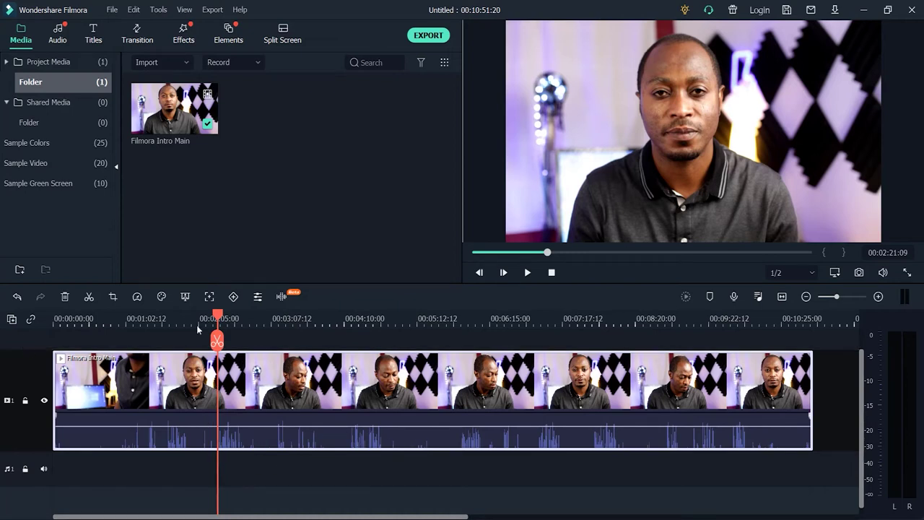
drag(218, 318, 218, 318)
drag(382, 318, 406, 318)
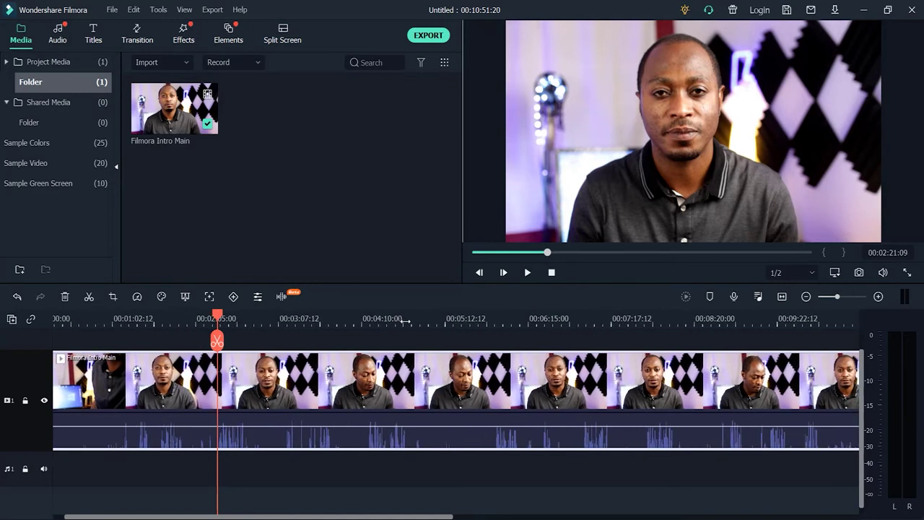
drag(221, 318, 219, 318)
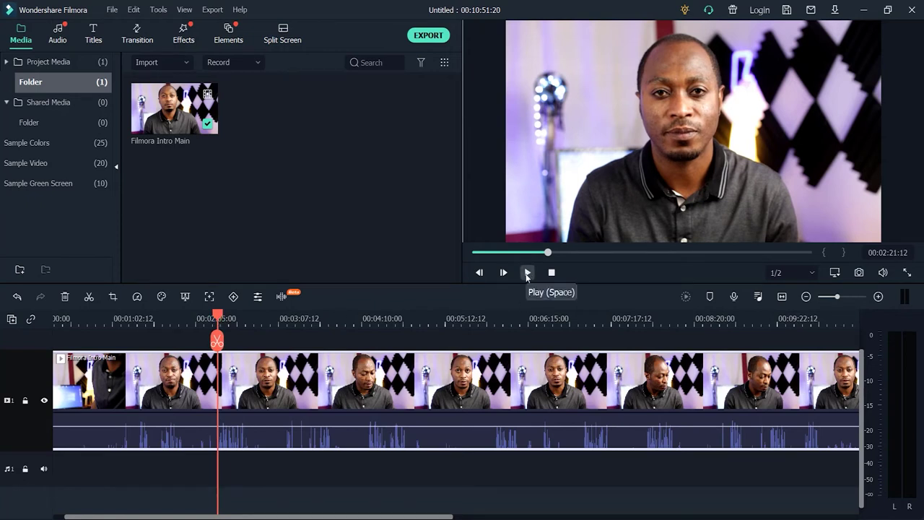
- Play the footage around 00:02:33–00:02:40 and park the playhead at 00:02:38:01
click(527, 273)
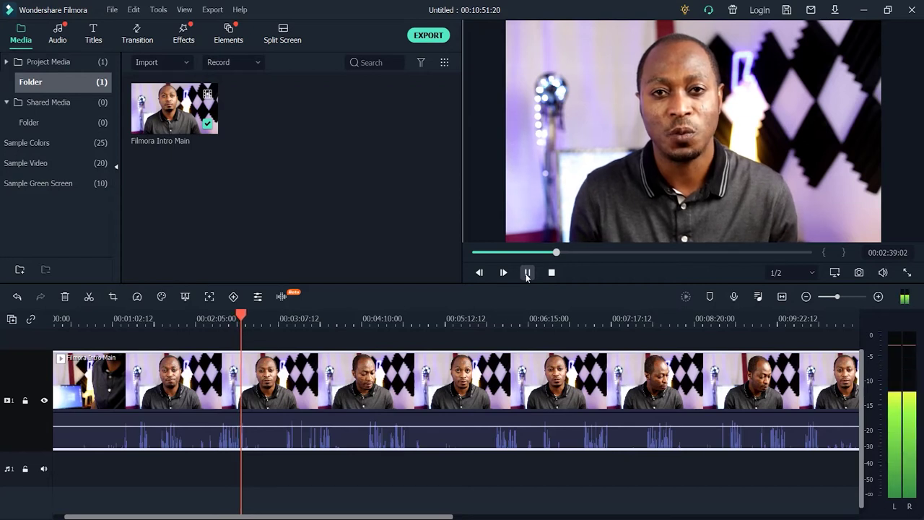
click(525, 277)
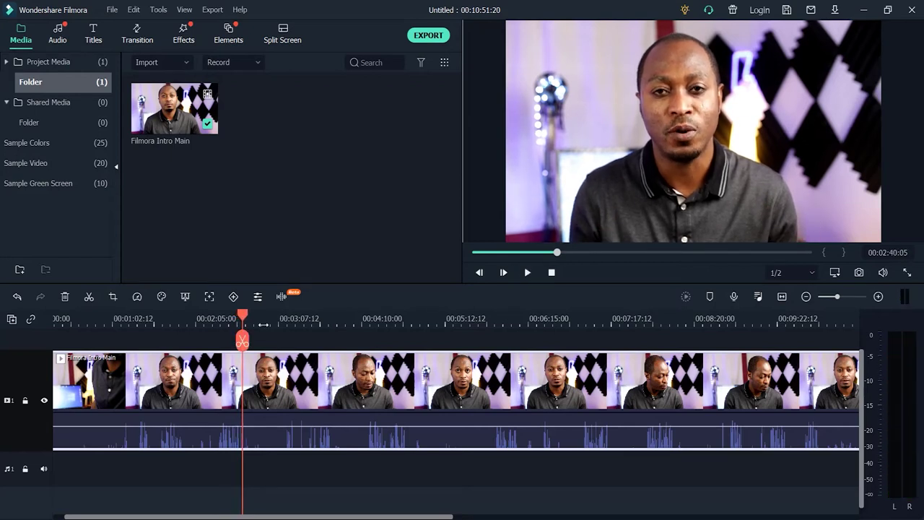
drag(243, 318, 325, 322)
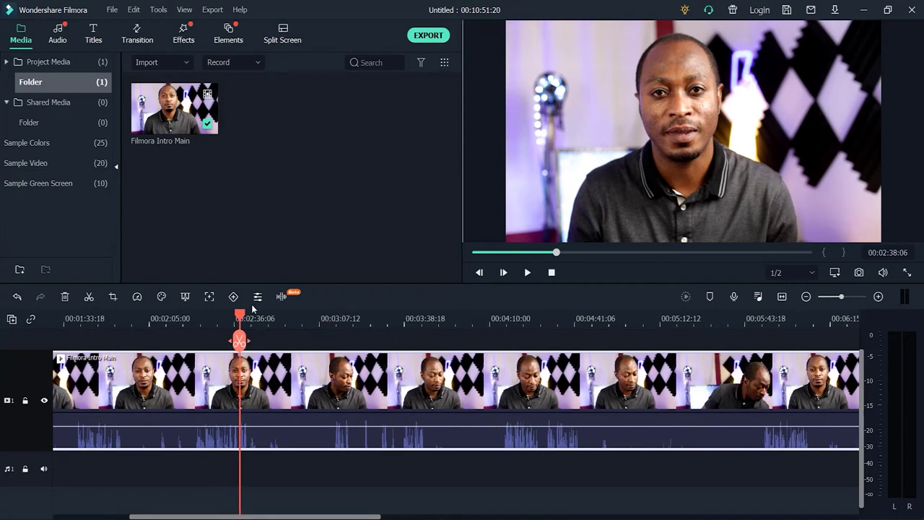
drag(243, 318, 227, 318)
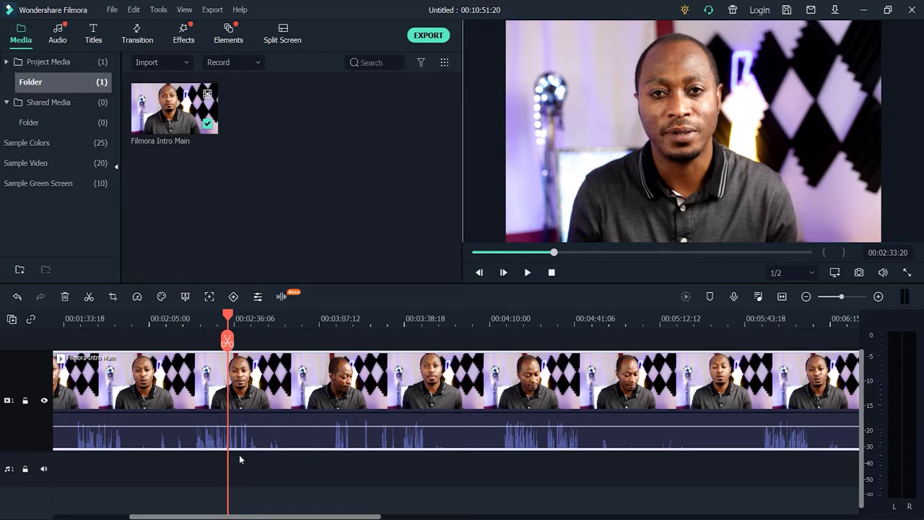
click(527, 273)
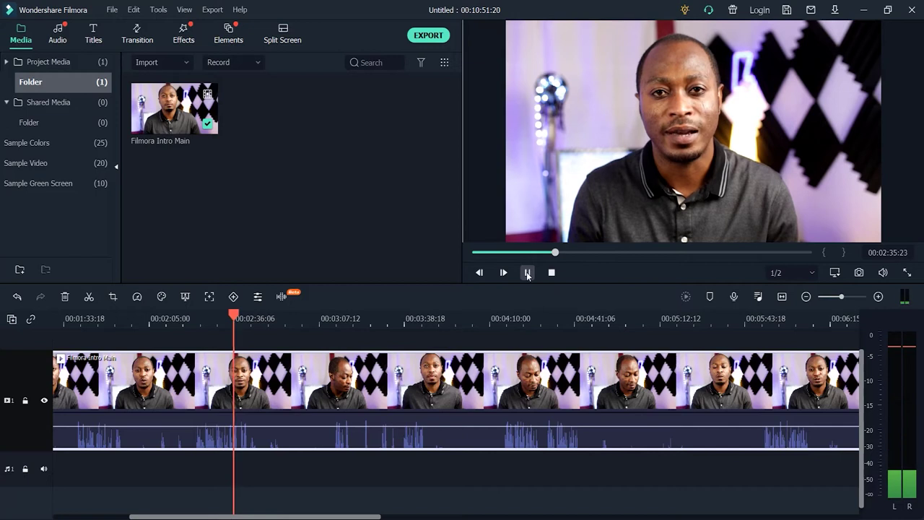
click(528, 273)
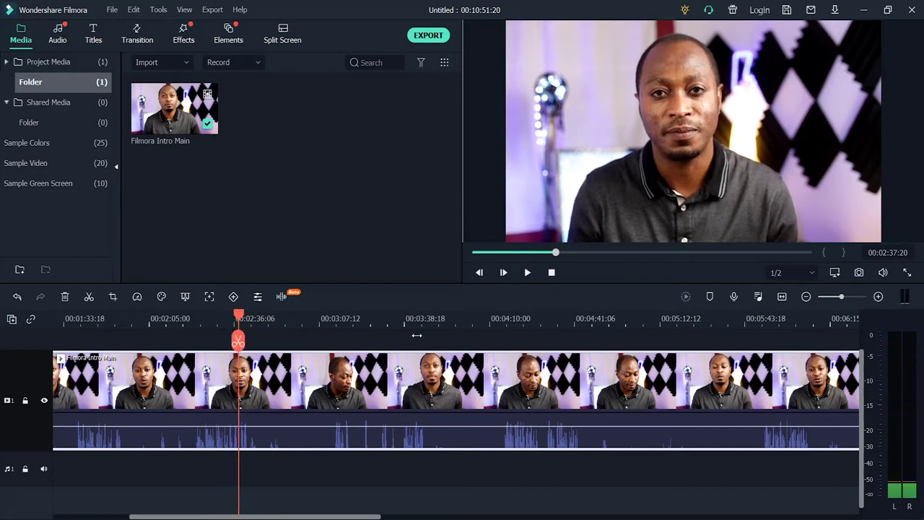
click(240, 319)
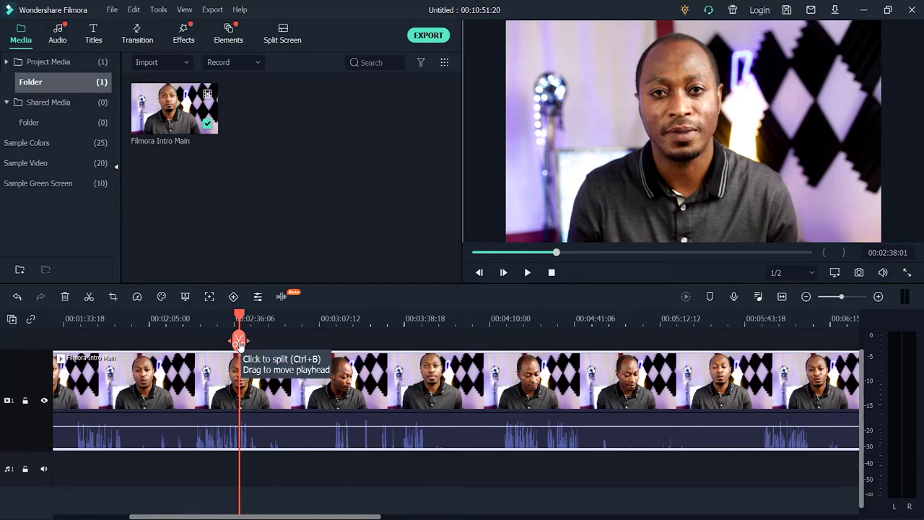
- Split the clip at 00:02:38:01 and again at 00:02:21:22
click(240, 341)
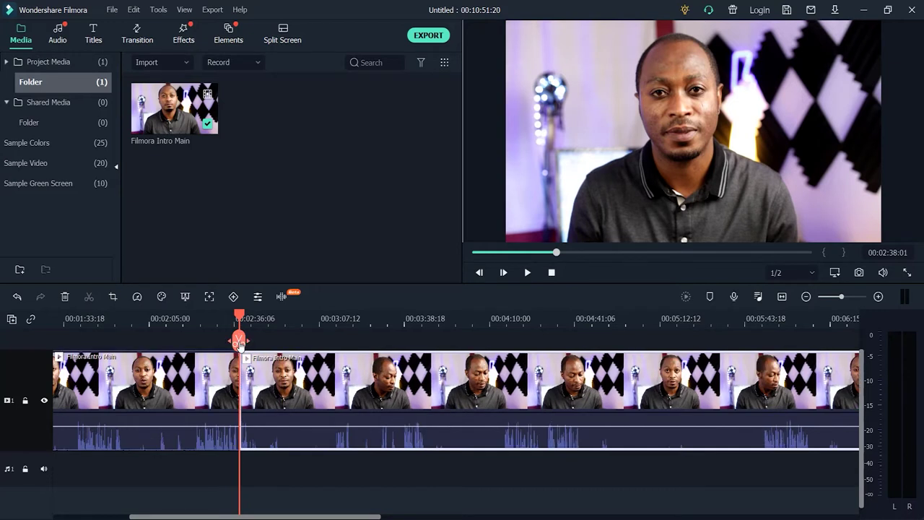
drag(239, 319, 197, 320)
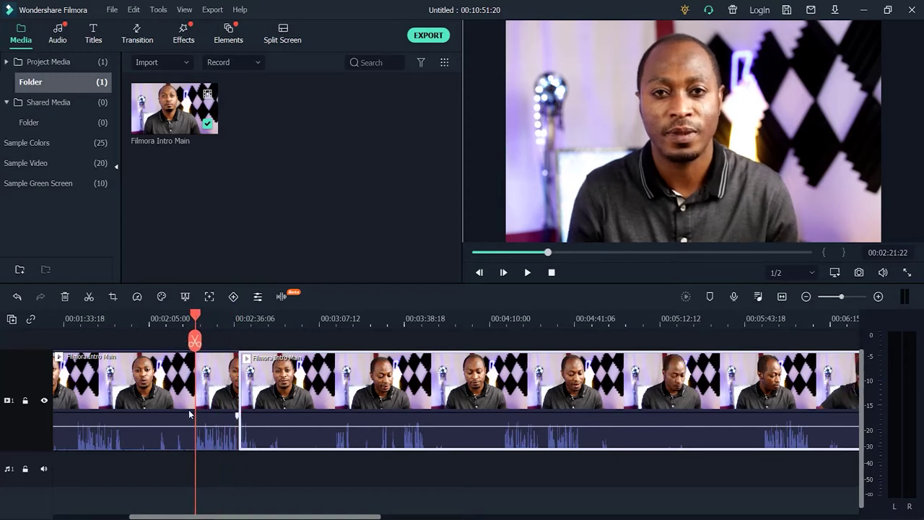
click(193, 341)
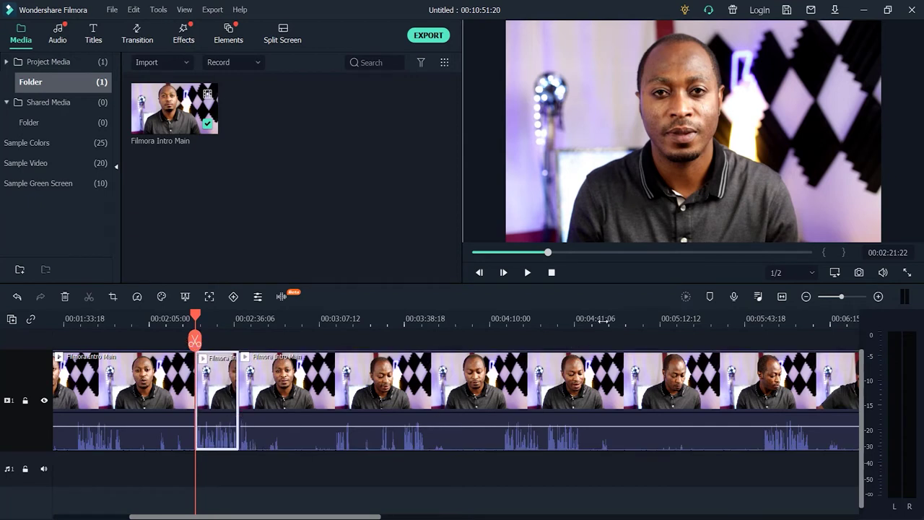
- Delete the opening piece before 00:02:21:22, shortening the project to 00:08:29:22
scroll(597, 318, down, 5)
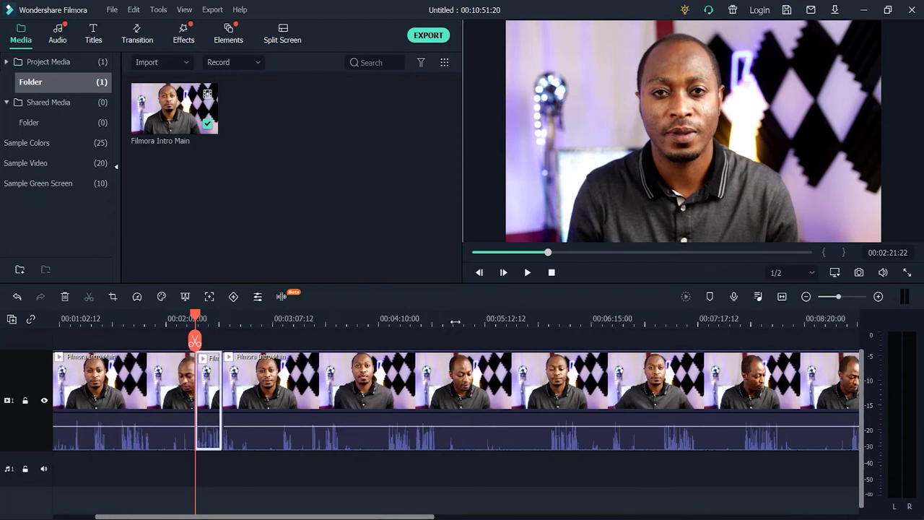
scroll(437, 324, down, 2)
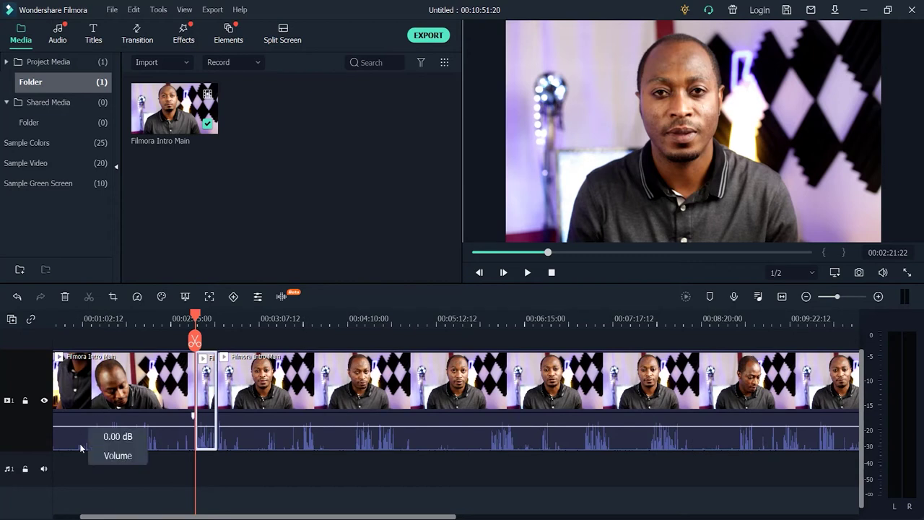
click(94, 389)
drag(95, 389, 96, 388)
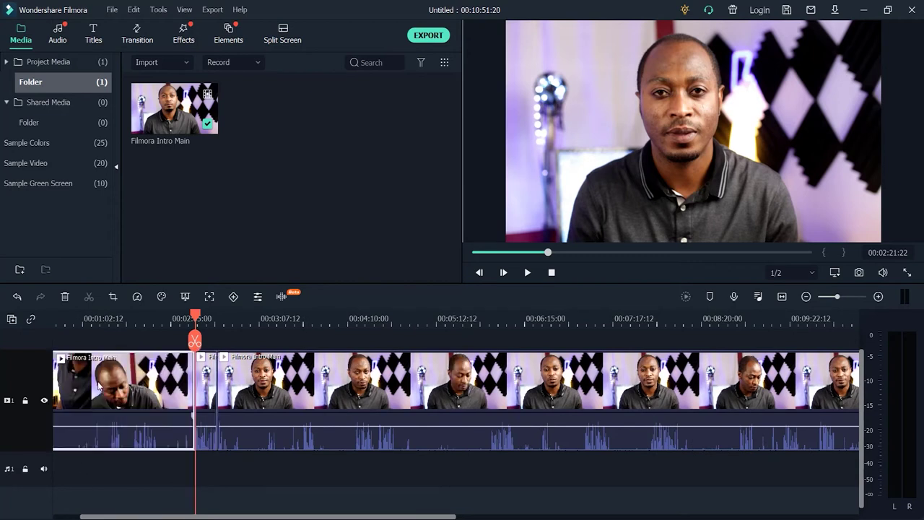
click(65, 297)
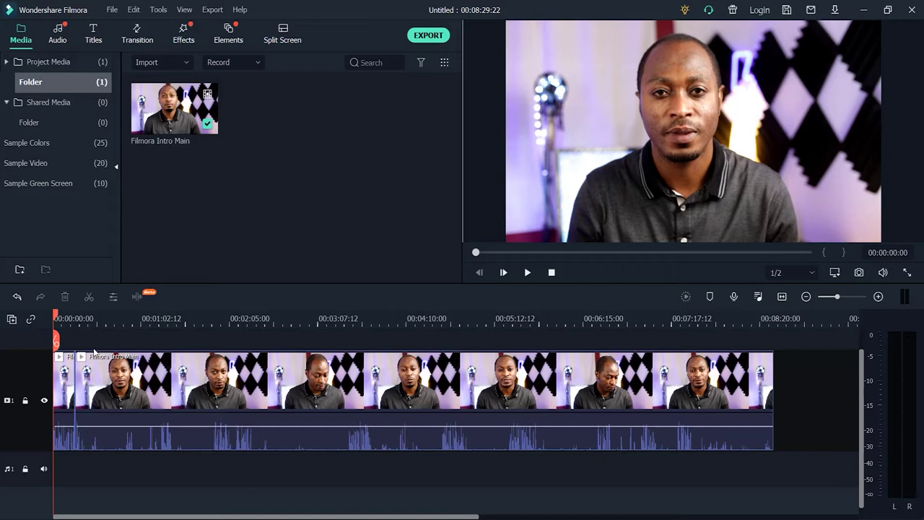
- Drag the long second clip later to about 00:03:00
click(527, 273)
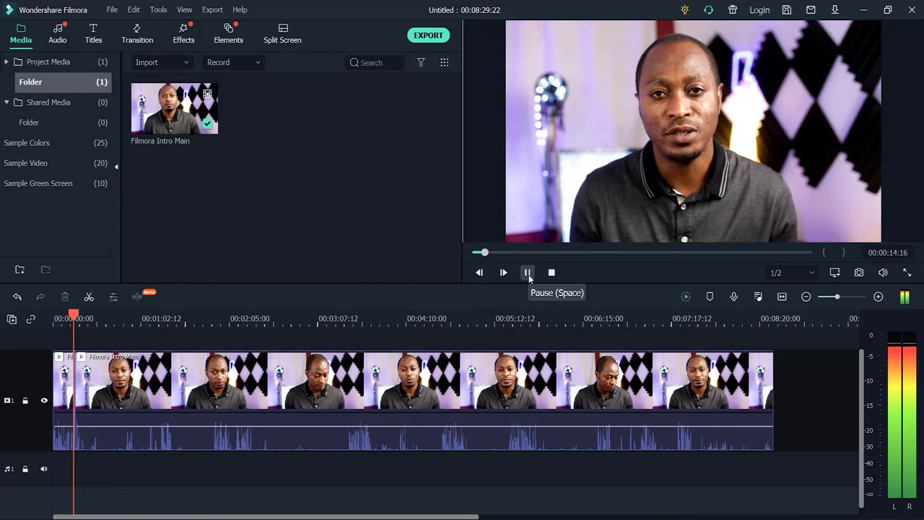
click(528, 273)
drag(187, 392, 355, 386)
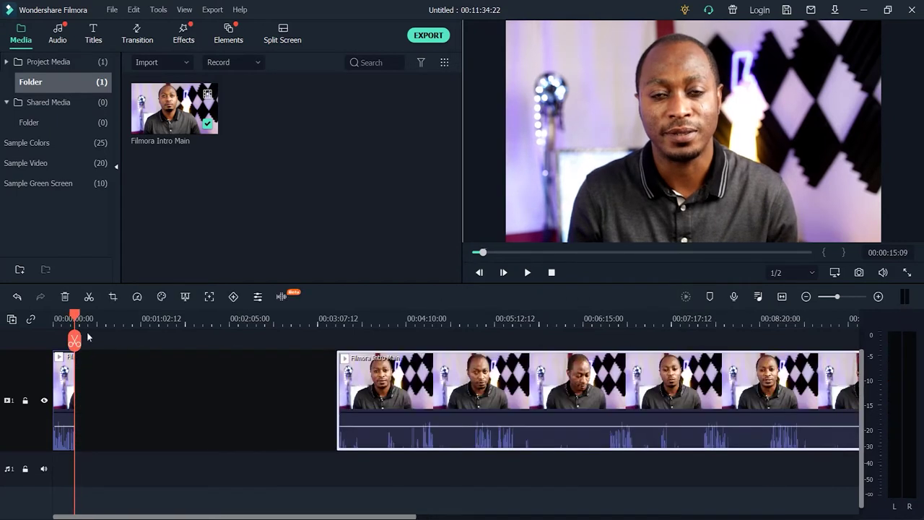
- Play across the end of the opening clip to check the empty gap, then zoom out
drag(75, 319, 73, 318)
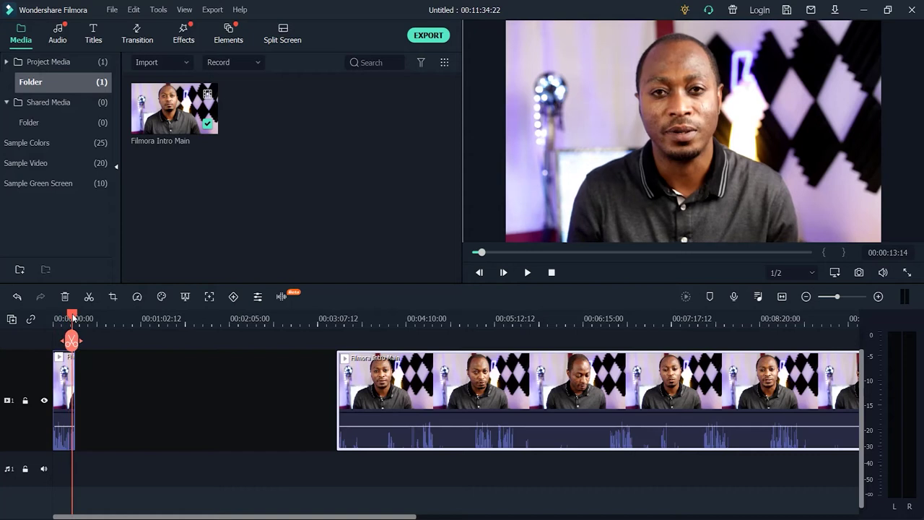
click(532, 274)
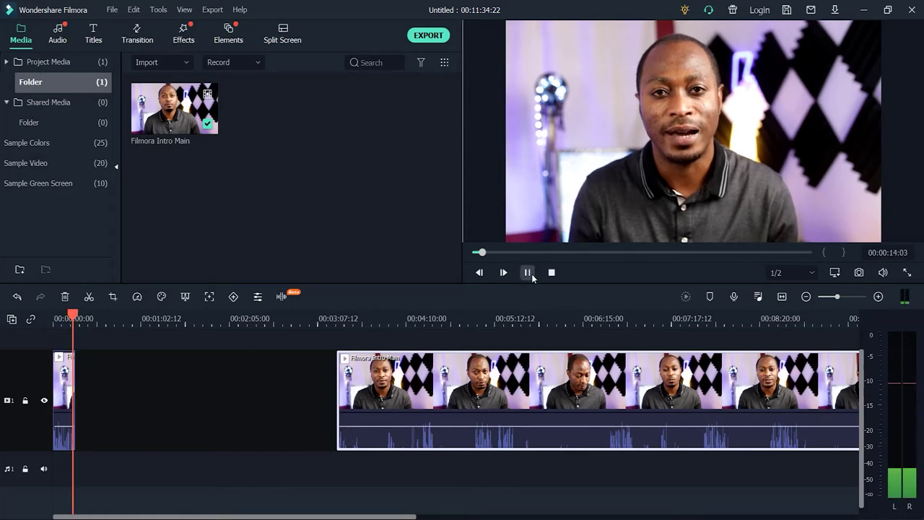
click(532, 274)
drag(671, 318, 387, 322)
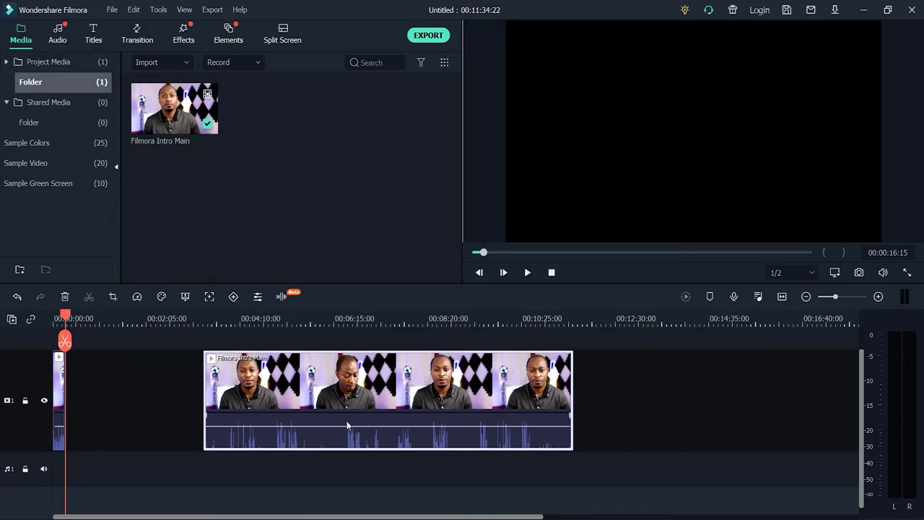
click(430, 320)
drag(429, 318, 434, 319)
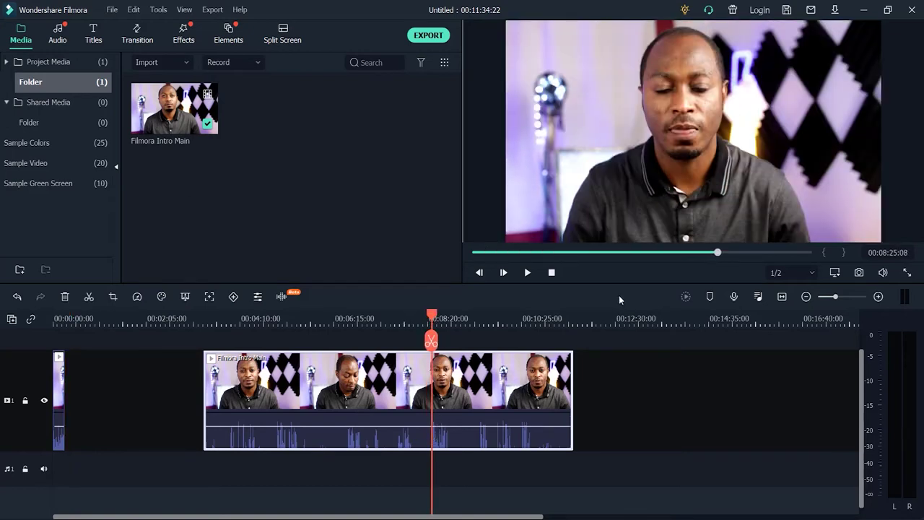
click(527, 274)
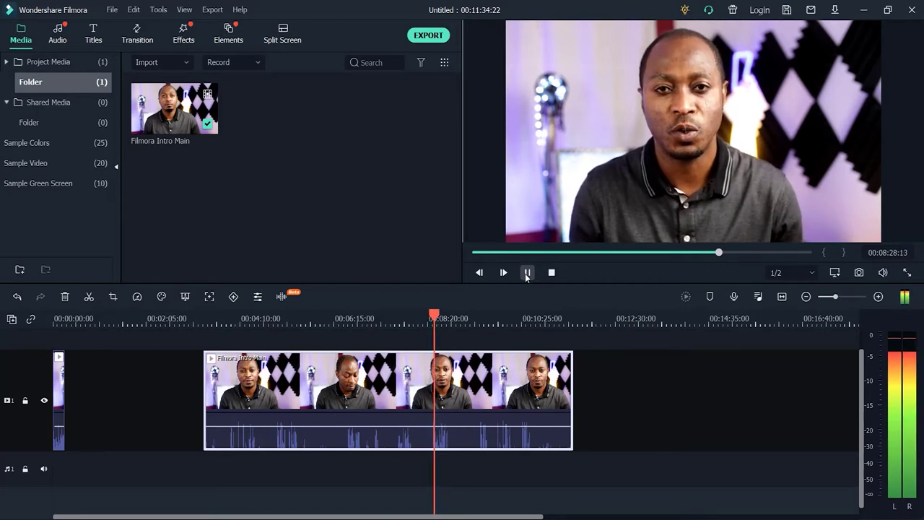
click(527, 274)
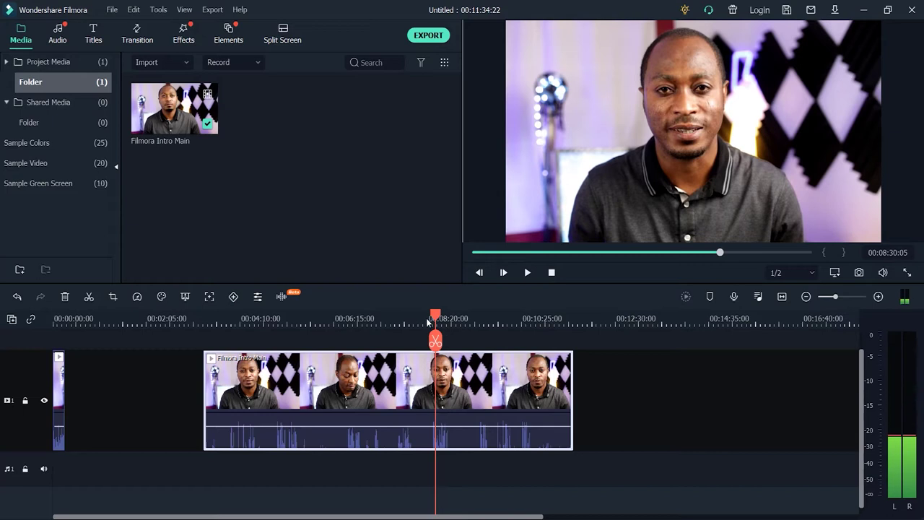
drag(440, 316, 482, 317)
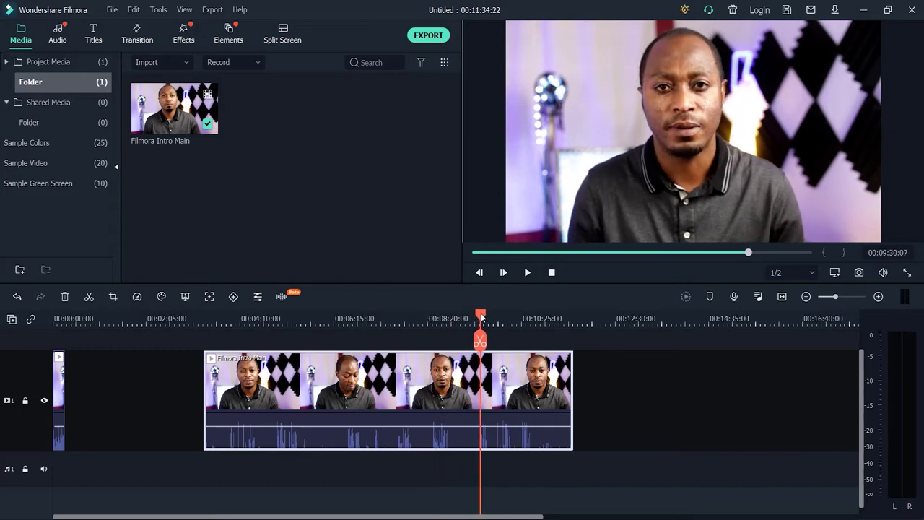
mouse_move(481, 318)
mouse_down()
mouse_move(505, 318)
mouse_move(481, 318)
mouse_up()
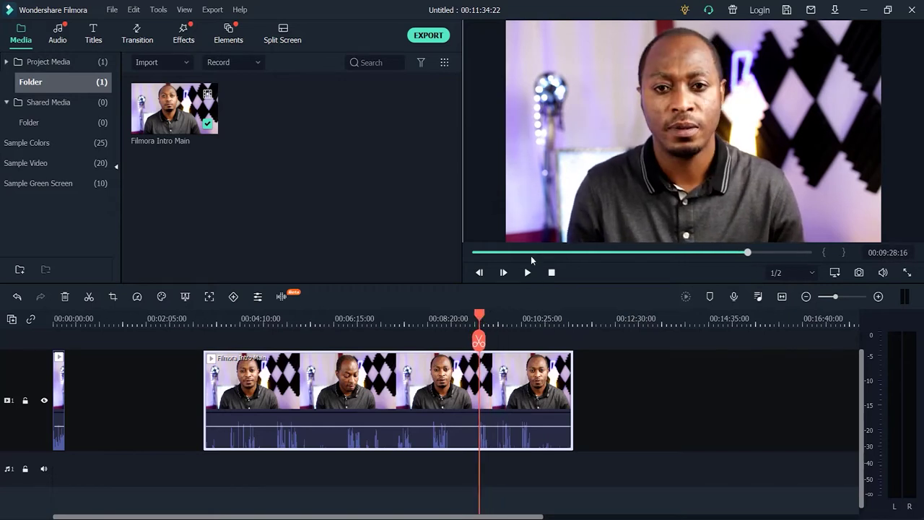
click(528, 272)
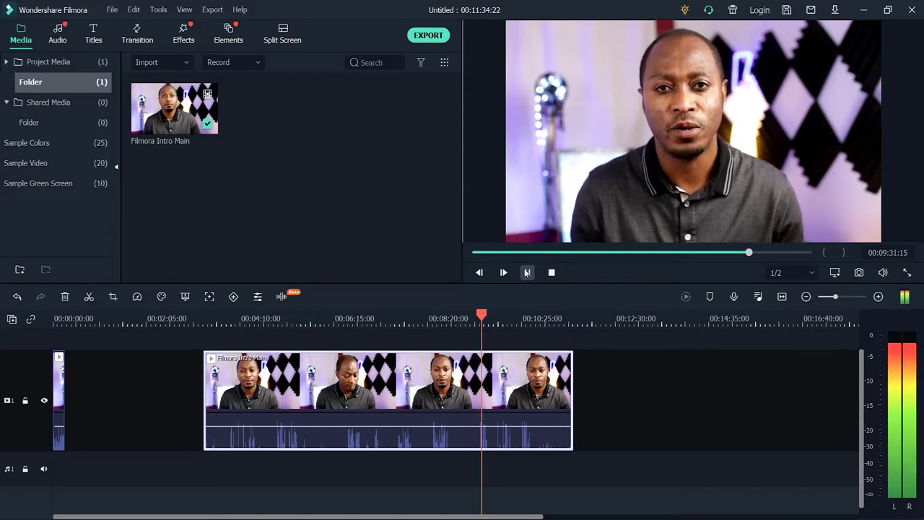
click(526, 273)
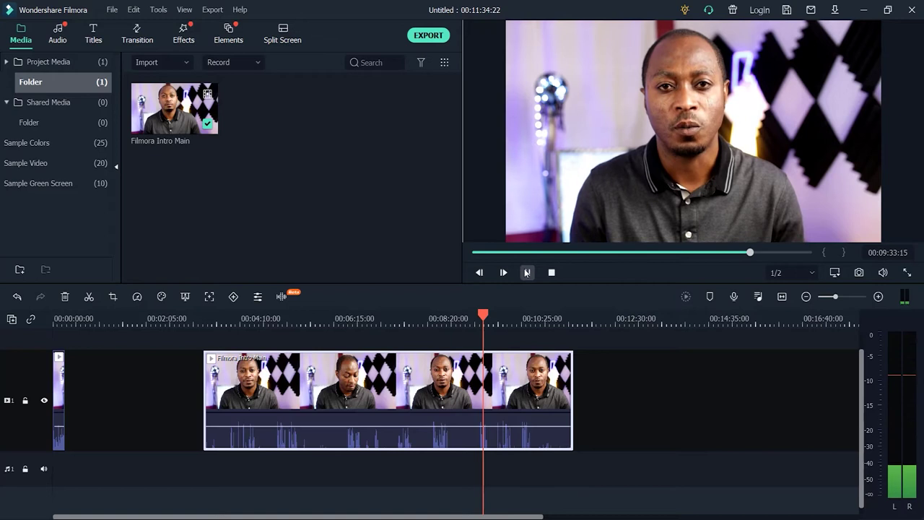
click(492, 318)
drag(493, 321, 498, 324)
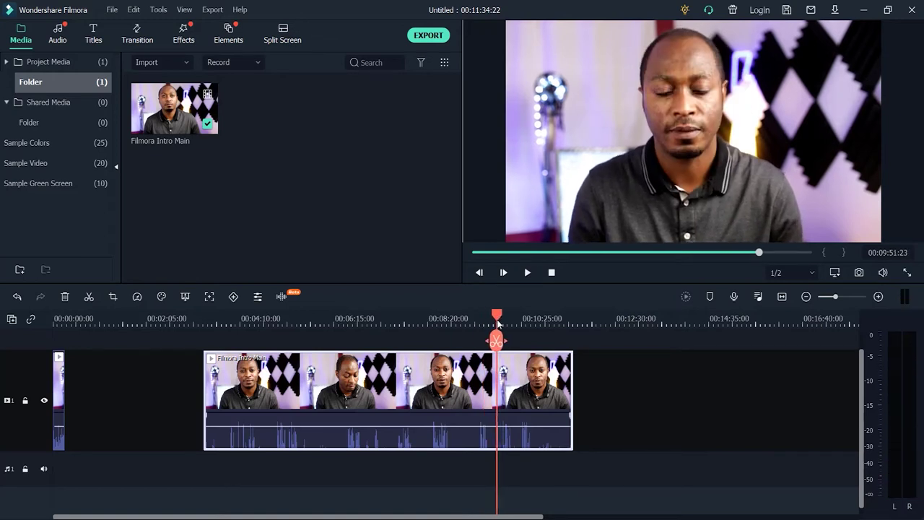
click(528, 273)
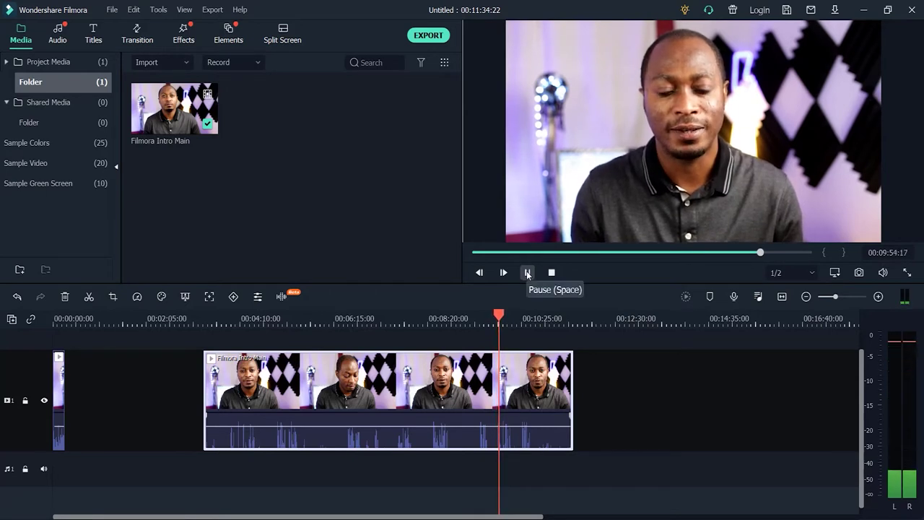
mouse_move(500, 315)
mouse_down()
mouse_move(522, 318)
mouse_move(512, 318)
mouse_up()
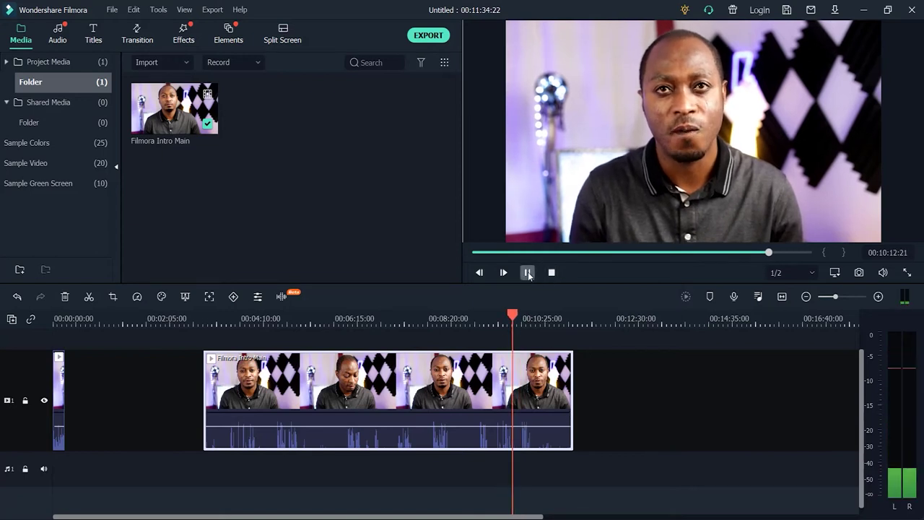
click(527, 273)
- Zoom in, preview from 00:10:00:09, and split the clip at 00:10:00:09
scroll(442, 319, up, 5)
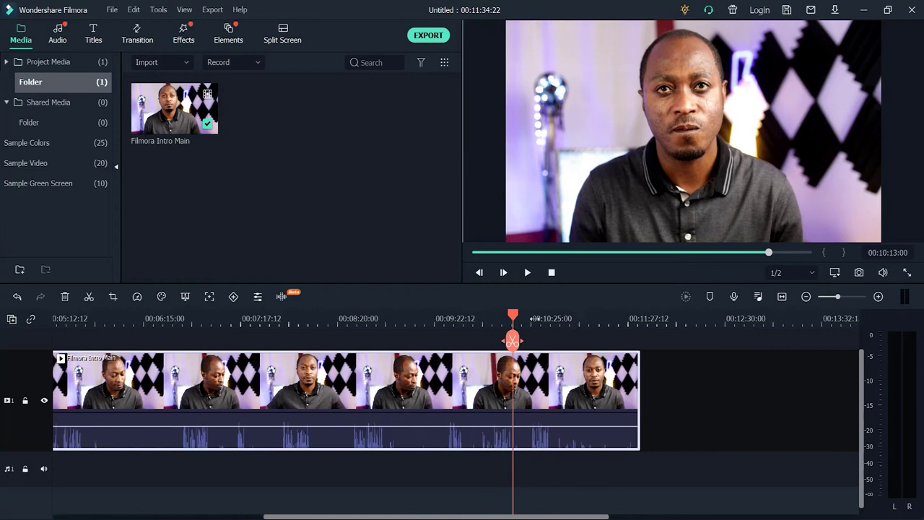
scroll(561, 318, up, 4)
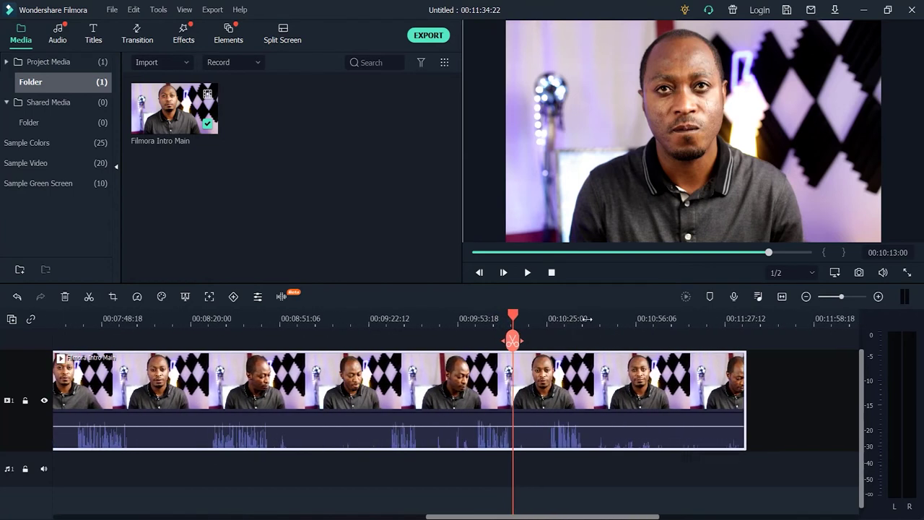
drag(514, 315, 475, 316)
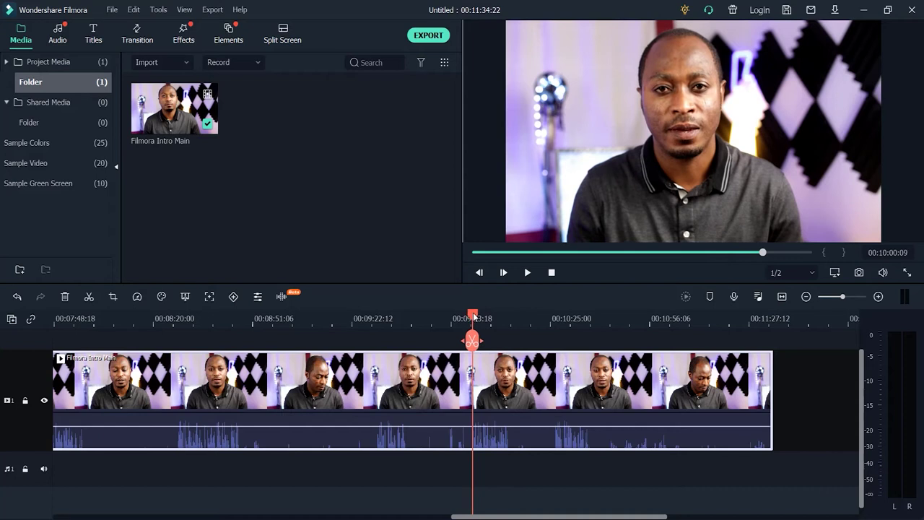
click(529, 273)
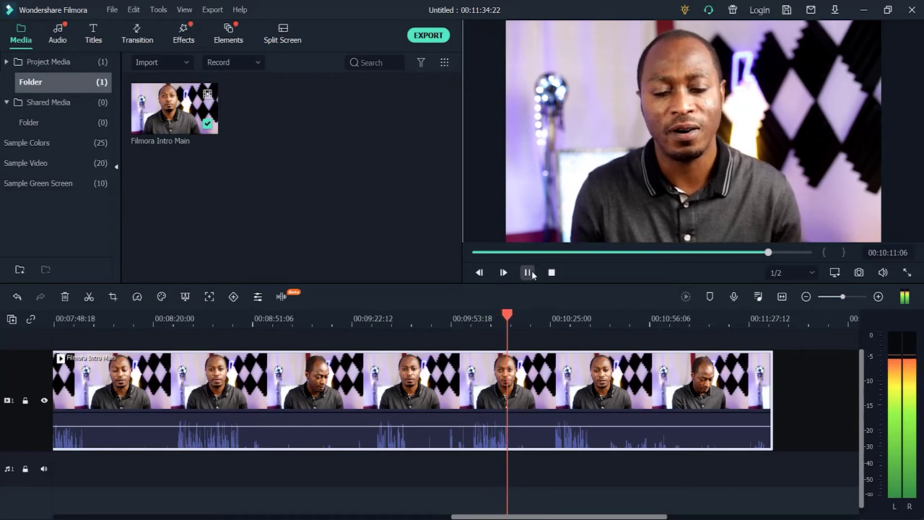
click(528, 272)
drag(509, 321, 474, 325)
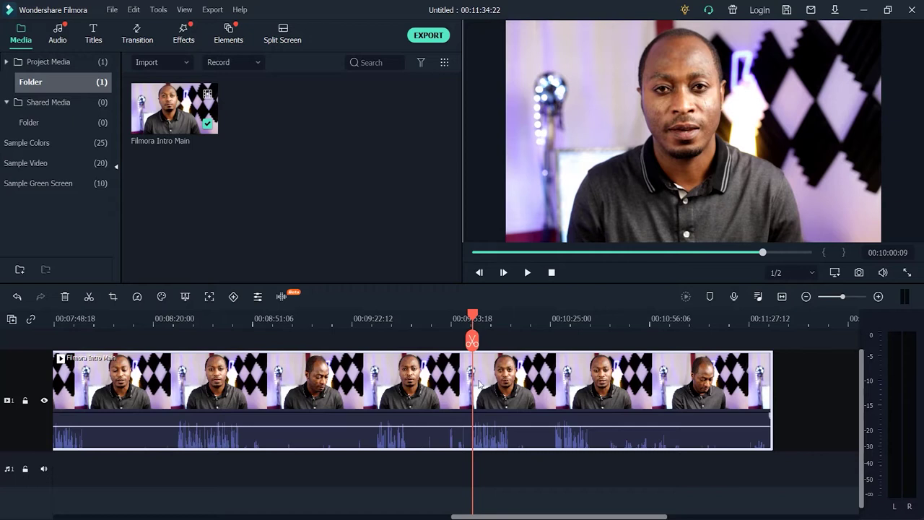
click(472, 341)
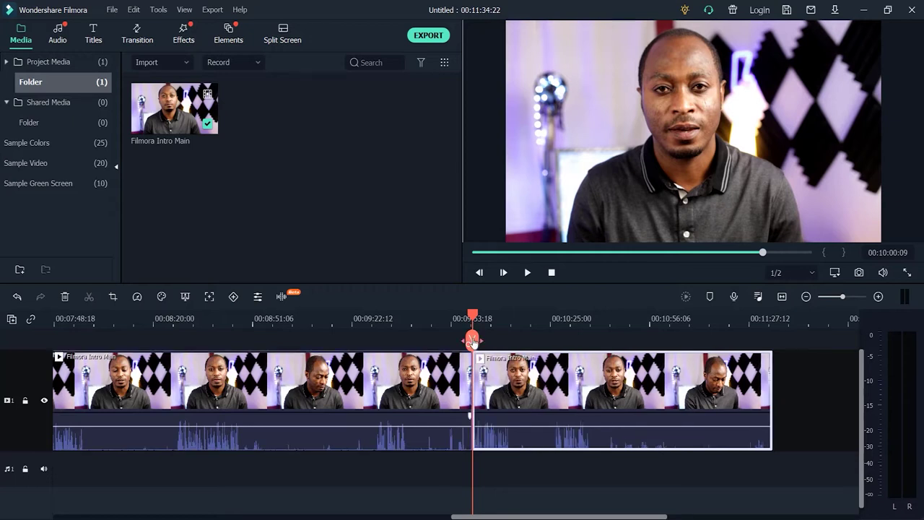
- Split again at 00:10:12:12 and drag the short piece left into the gap after the opening clip
drag(473, 316, 512, 320)
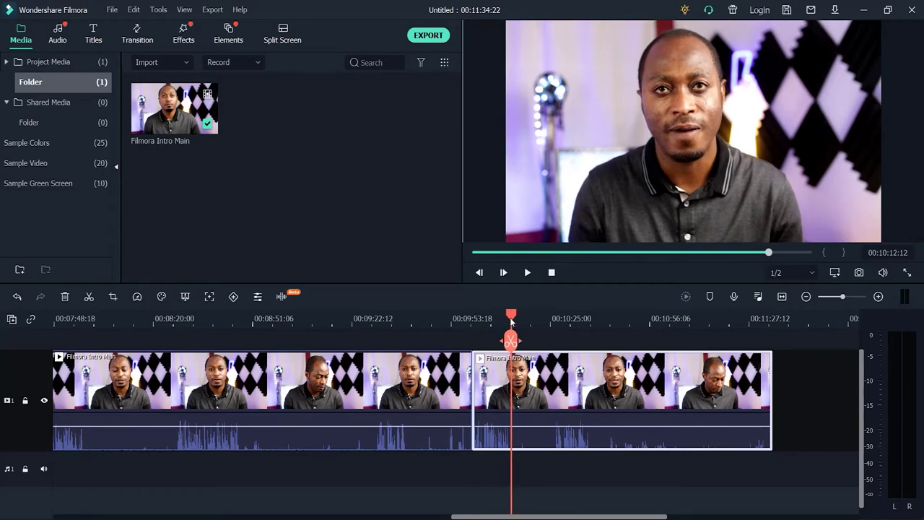
click(510, 341)
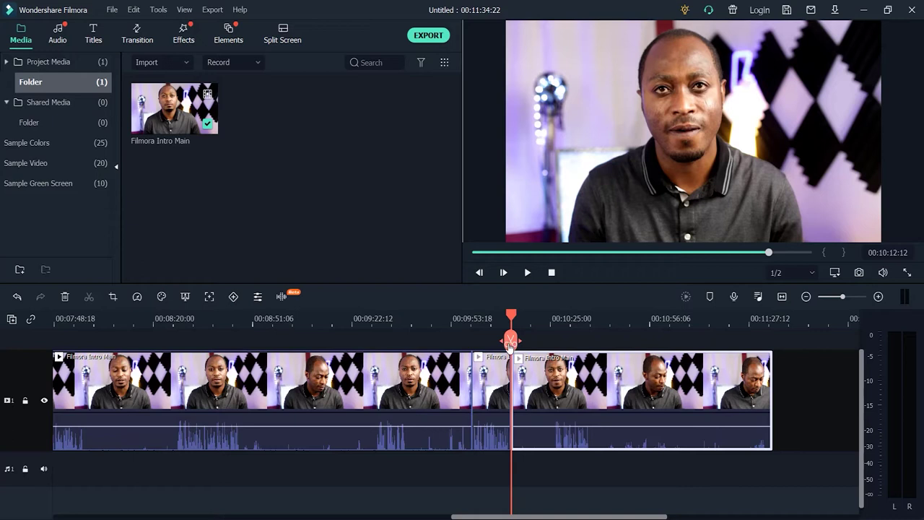
scroll(498, 411, down, 5)
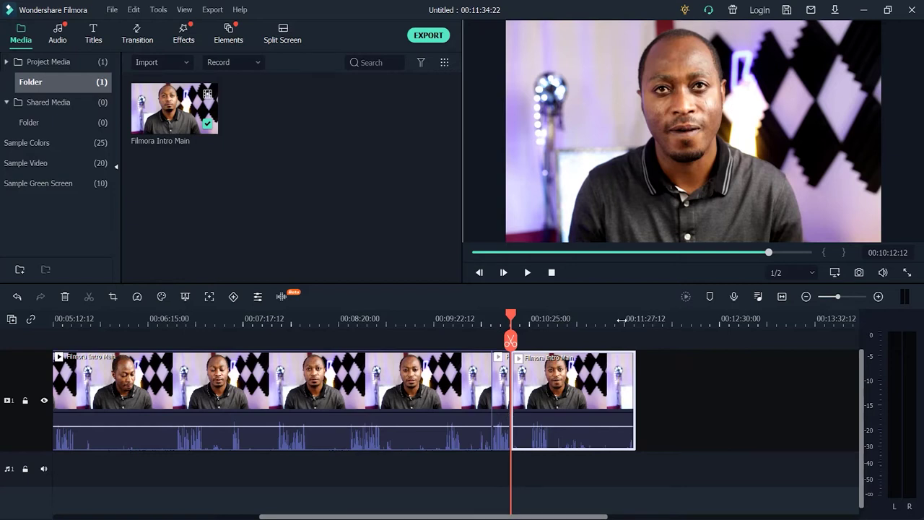
scroll(608, 318, down, 2)
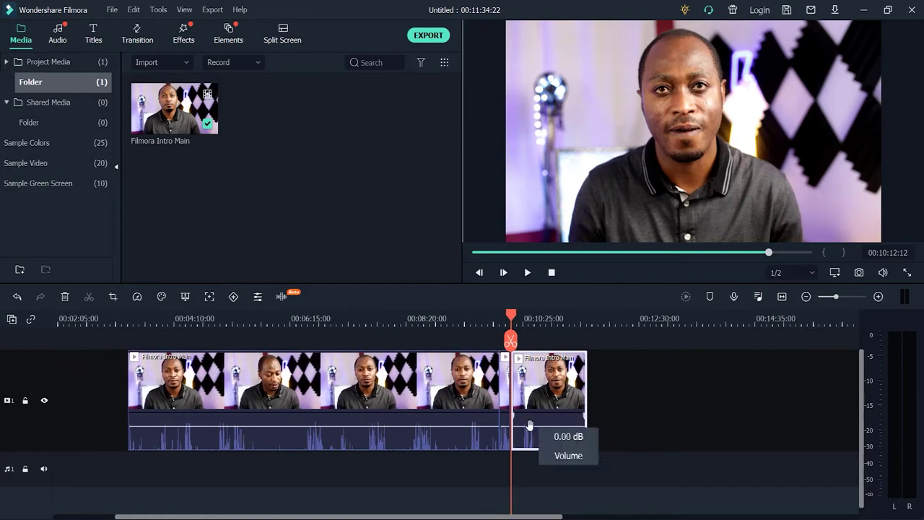
drag(507, 388, 108, 394)
drag(455, 517, 390, 517)
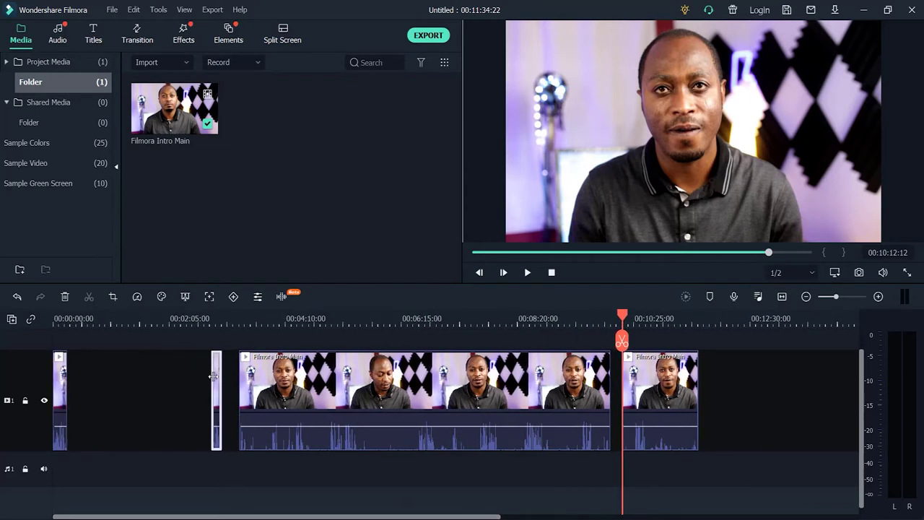
- Place the short clip right after the opening clip, then play from 00:07:39:18
drag(216, 390, 72, 390)
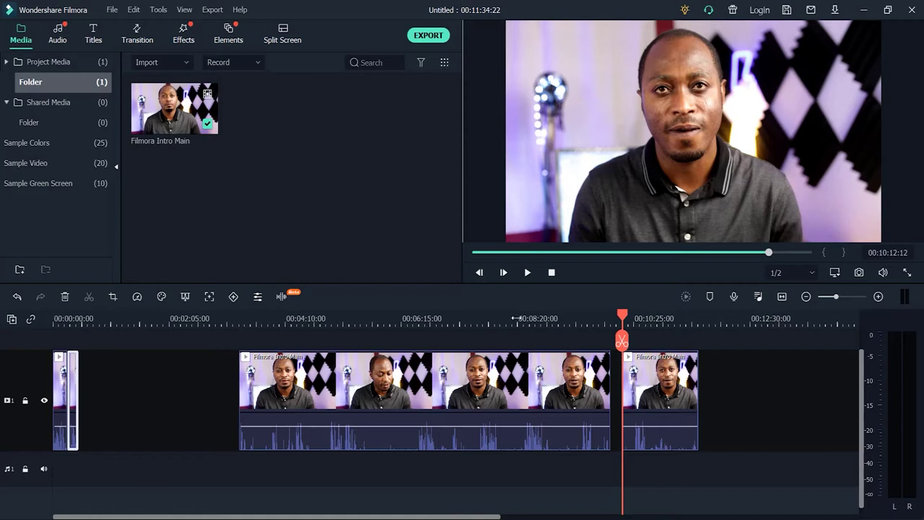
drag(482, 324, 480, 319)
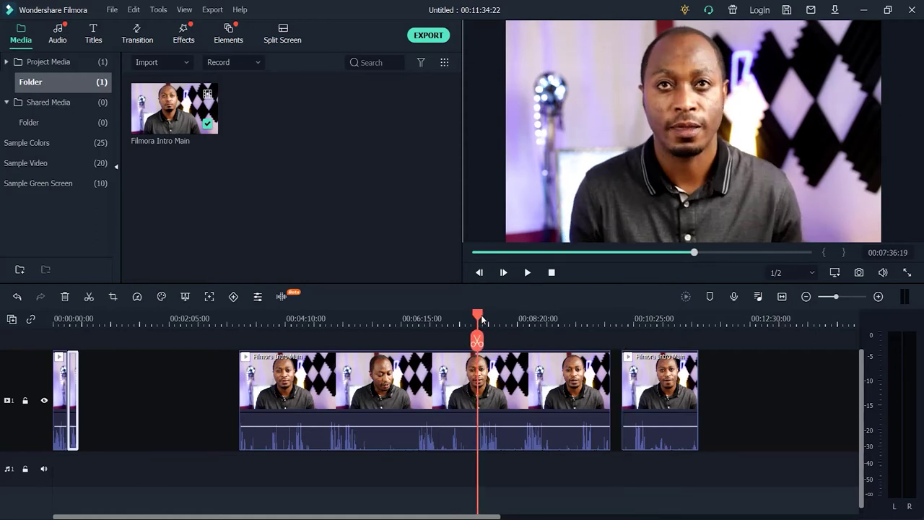
scroll(478, 319, up, 5)
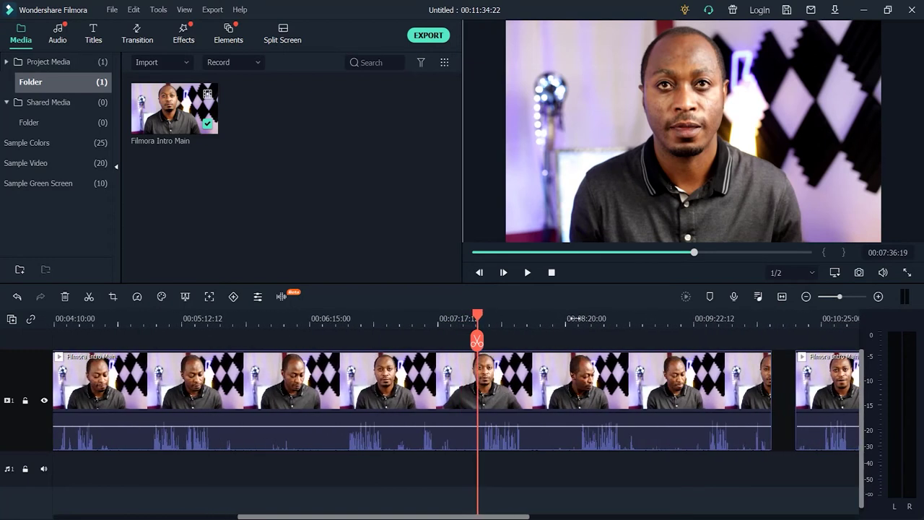
click(483, 319)
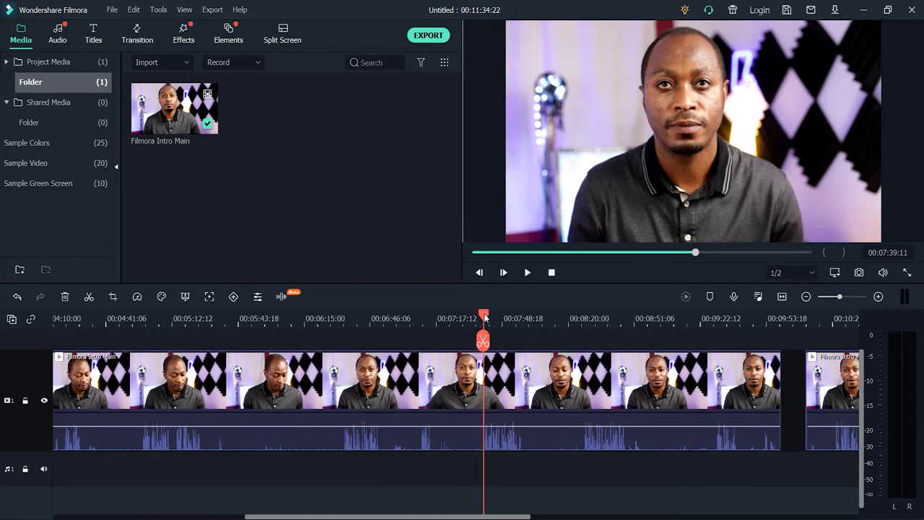
click(527, 275)
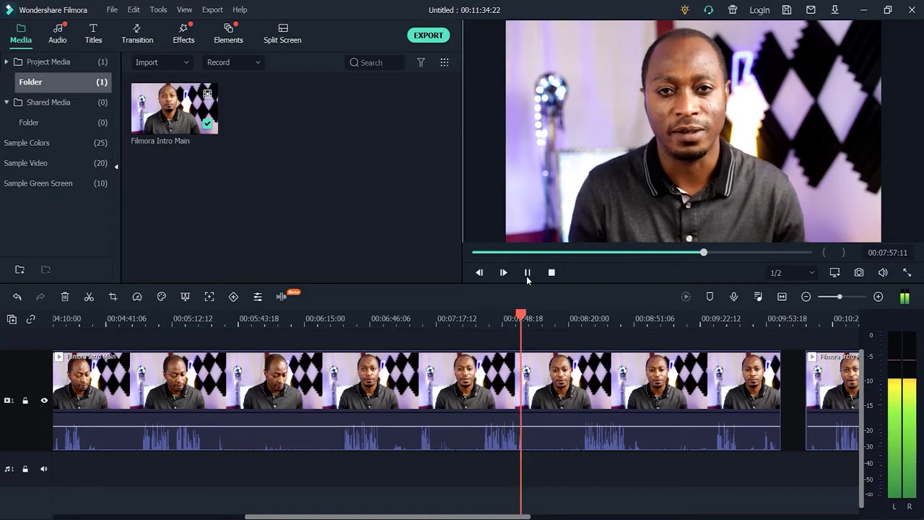
- Split the clip at 00:07:40:01 and 00:07:58:13, then delete the long footage before the first cut
click(527, 276)
drag(520, 318, 486, 322)
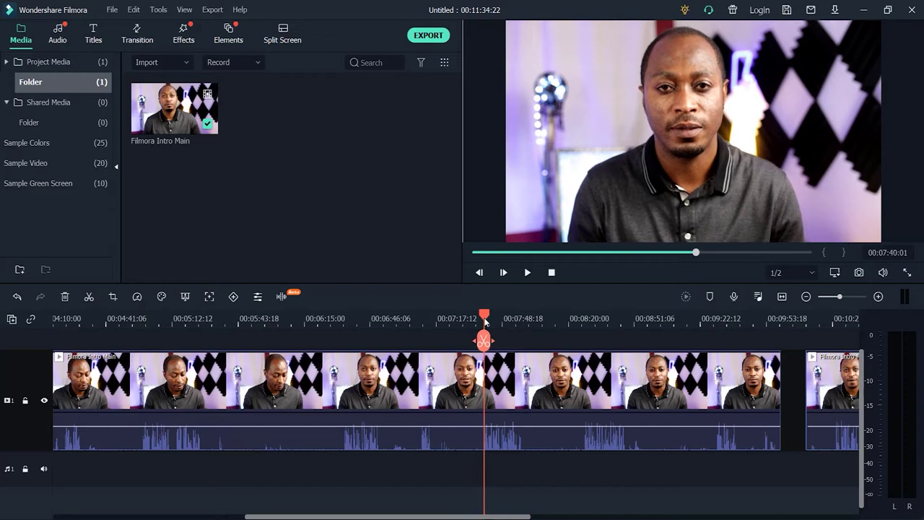
click(482, 343)
drag(484, 318, 524, 317)
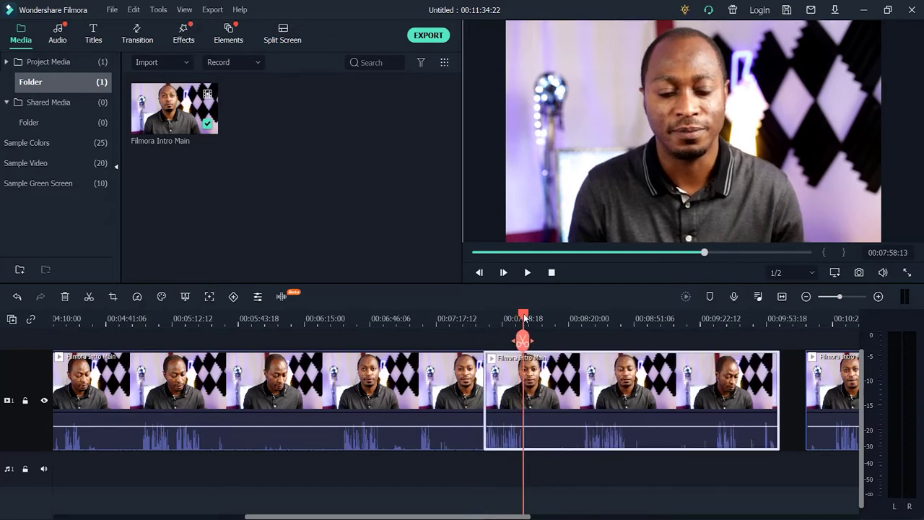
click(524, 342)
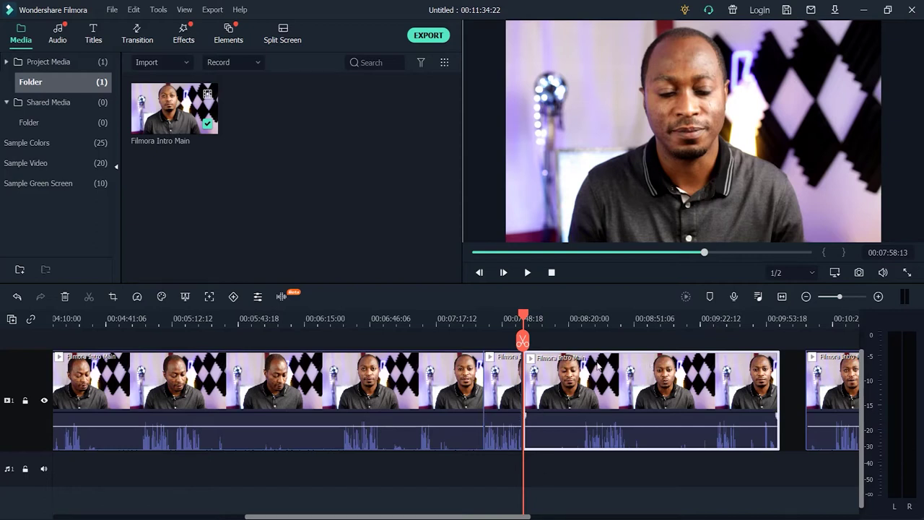
click(323, 389)
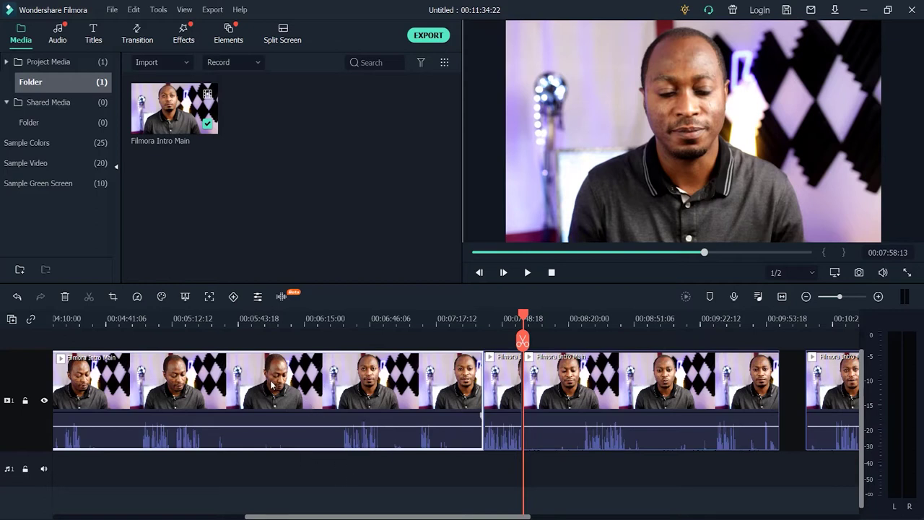
click(65, 296)
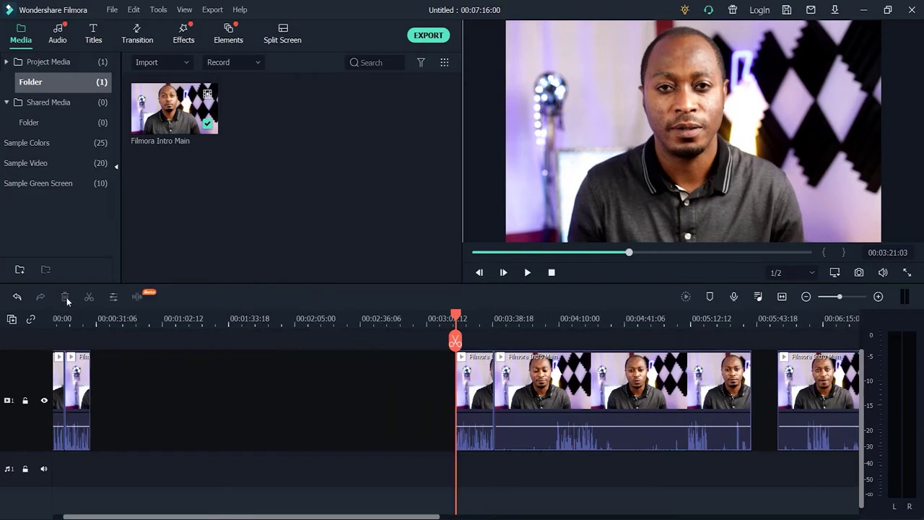
- Snap the short clip beside the opening clips and play back the new join at 00:00:29
drag(480, 385, 240, 393)
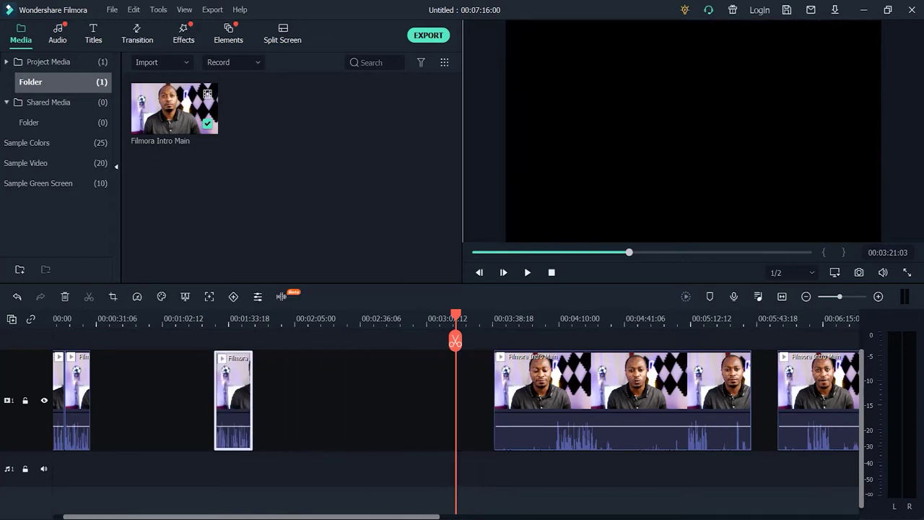
mouse_move(300, 516)
mouse_down()
mouse_move(328, 516)
mouse_move(290, 514)
mouse_up()
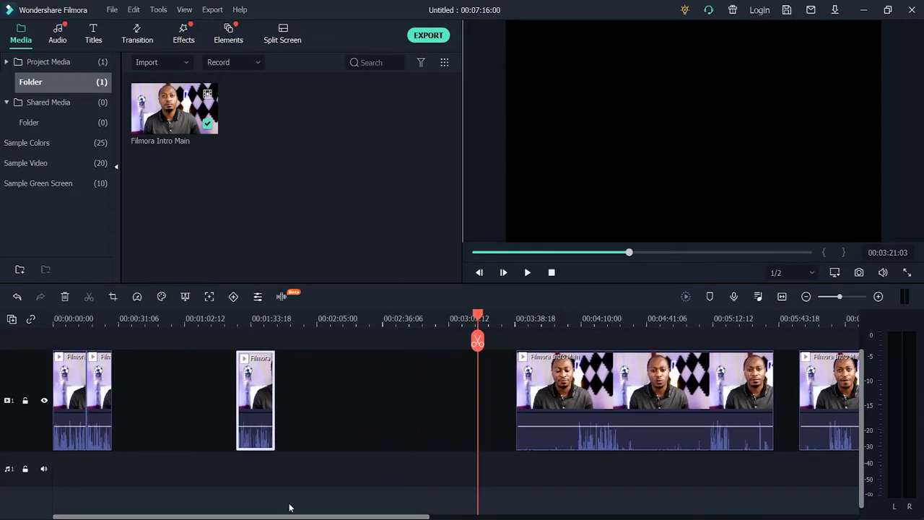
drag(256, 378, 139, 379)
click(114, 321)
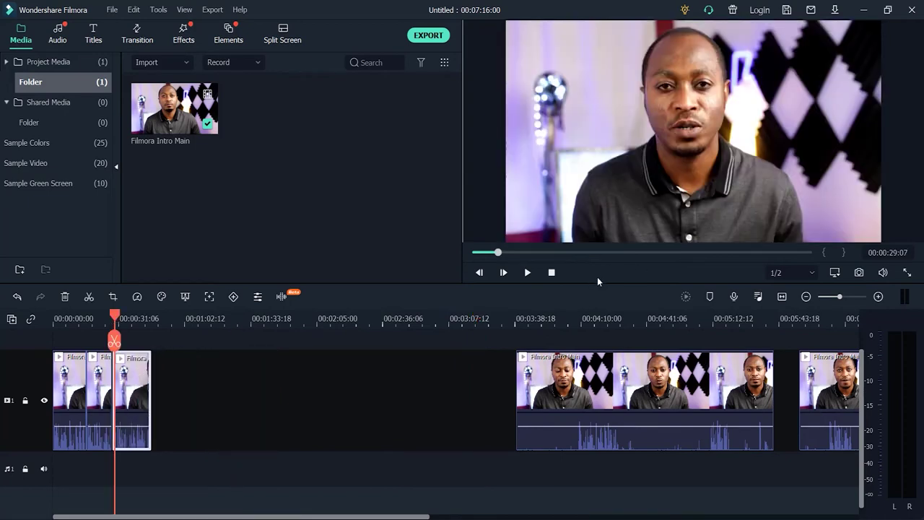
click(528, 273)
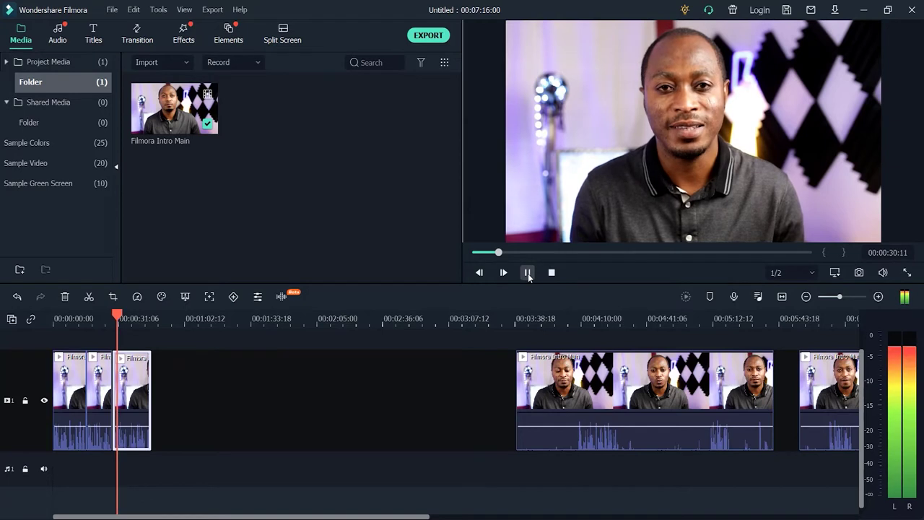
click(528, 272)
- Select and delete the later long clips, leaving a 00:00:46:18 sequence
scroll(481, 419, down, 1)
drag(630, 317, 359, 319)
drag(624, 419, 280, 365)
drag(639, 414, 225, 360)
click(64, 296)
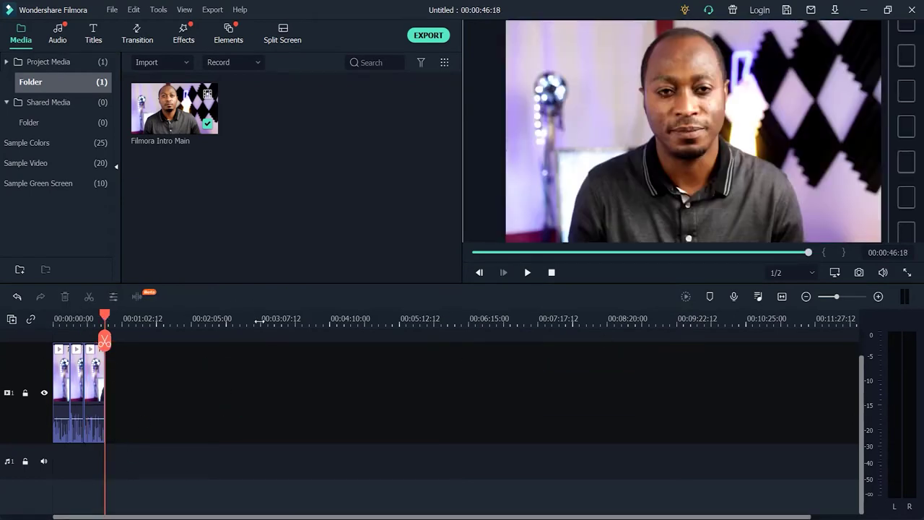
- Zoom the timeline in and scroll back so the three remaining clips fill the view
scroll(549, 325, up, 3)
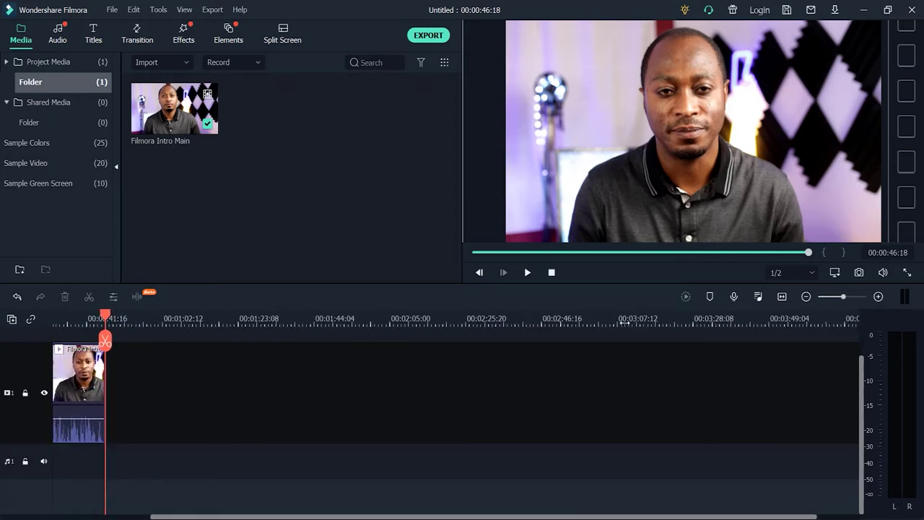
drag(402, 516, 322, 518)
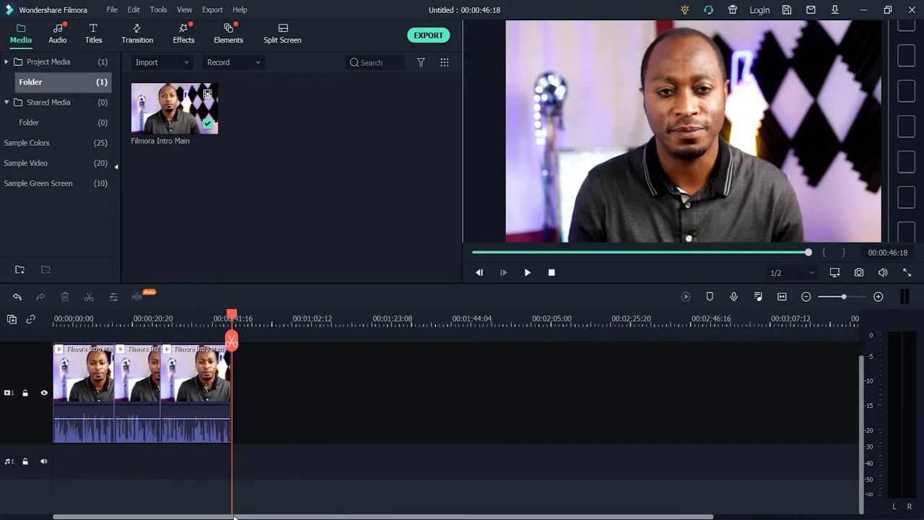
drag(338, 317, 377, 318)
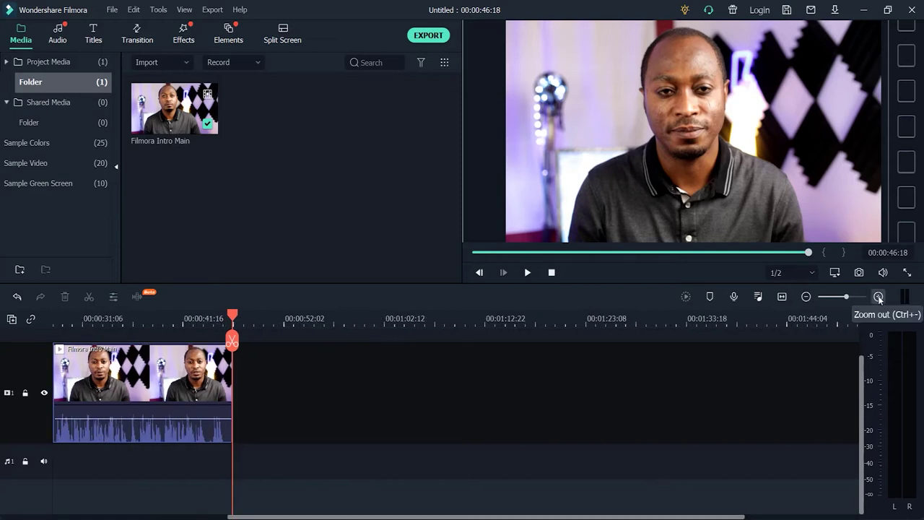
click(878, 297)
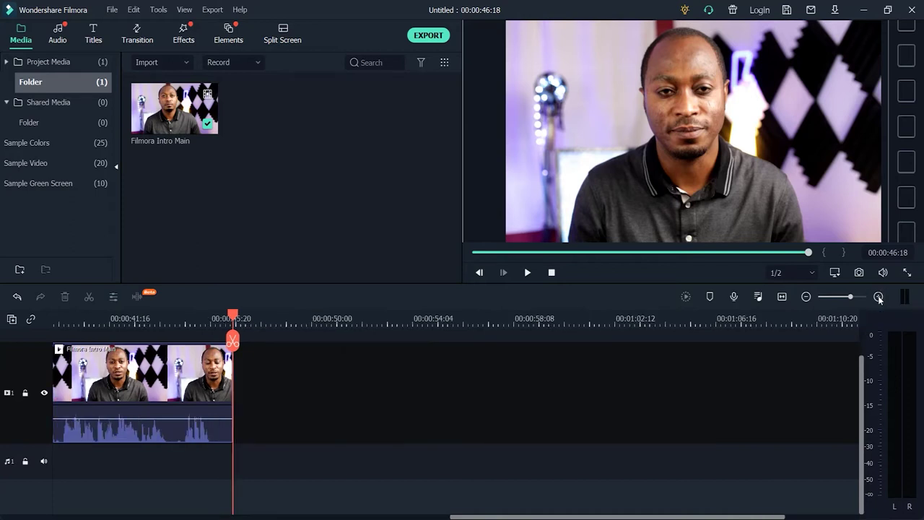
drag(690, 517, 319, 518)
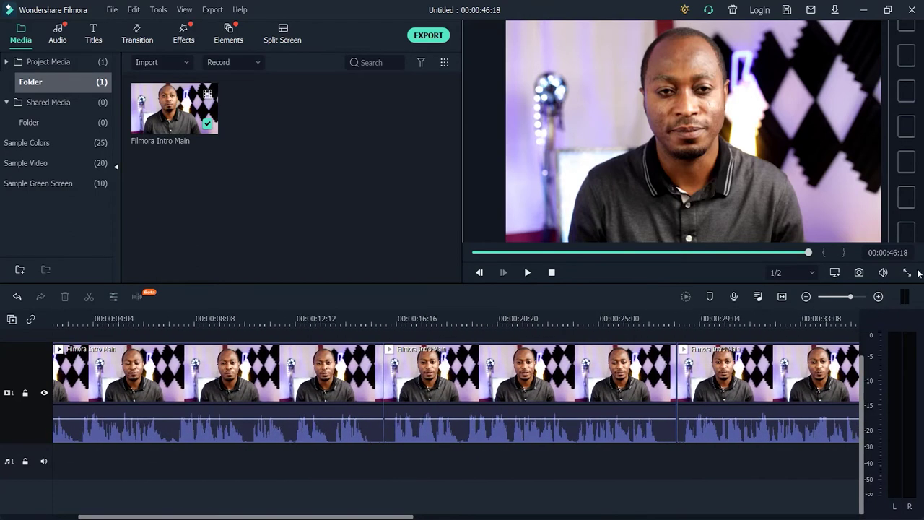
click(806, 296)
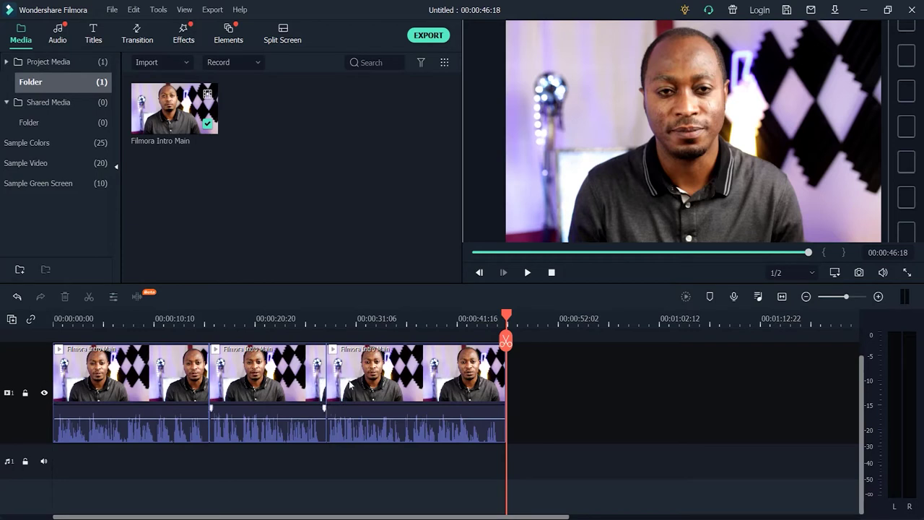
- Trim the end of the last clip to 00:00:45:22
key(Left)
key(Left)
key(Left)
key(Left)
key(Left)
drag(210, 322, 577, 324)
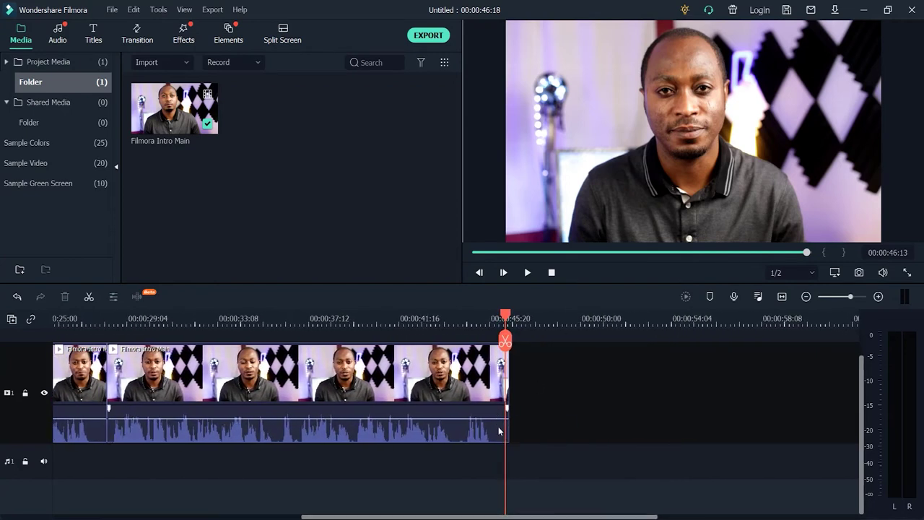
click(491, 320)
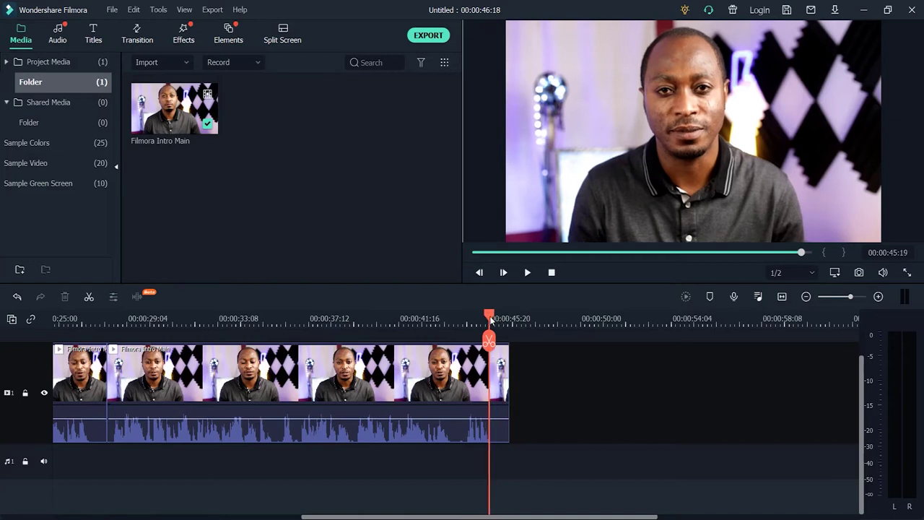
click(493, 318)
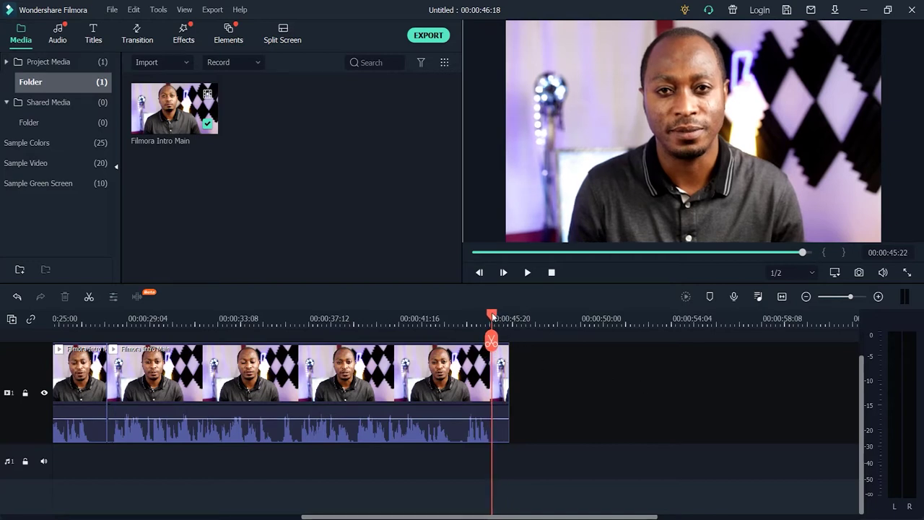
click(505, 384)
drag(508, 382, 490, 383)
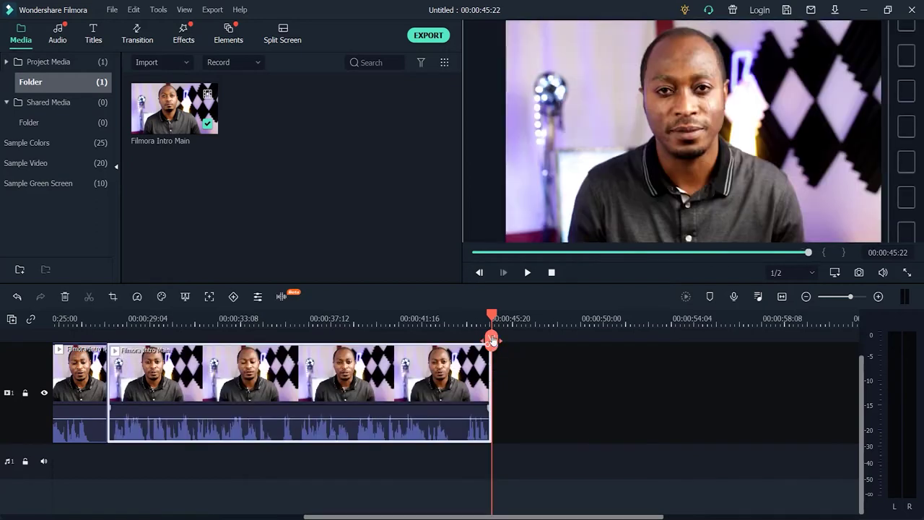
drag(491, 318, 469, 319)
- Trim the ends of the second and first clips, the first now ending at 00:00:15:15
drag(457, 511, 337, 512)
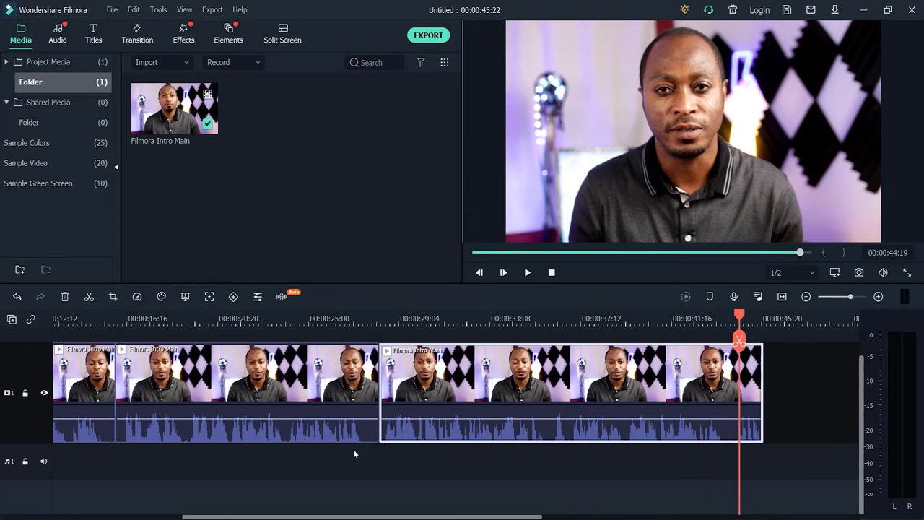
click(359, 381)
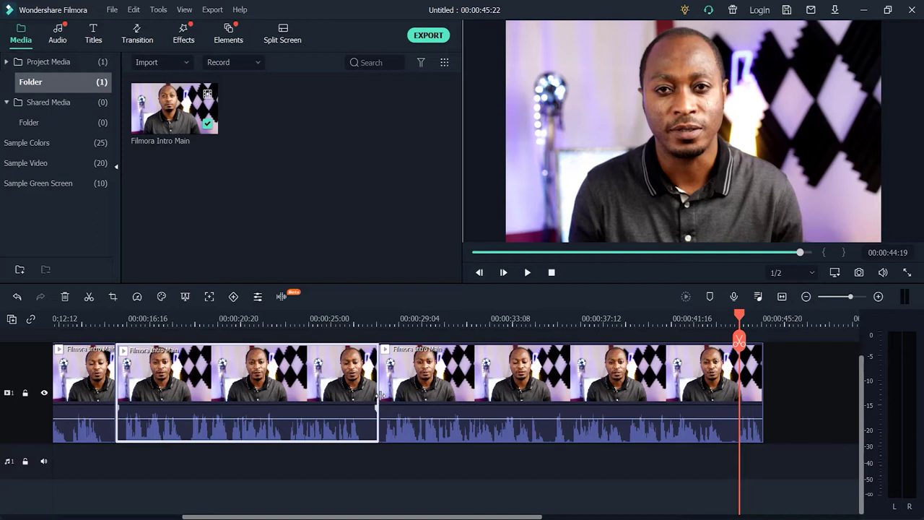
drag(378, 395, 362, 395)
drag(457, 517, 325, 517)
click(392, 380)
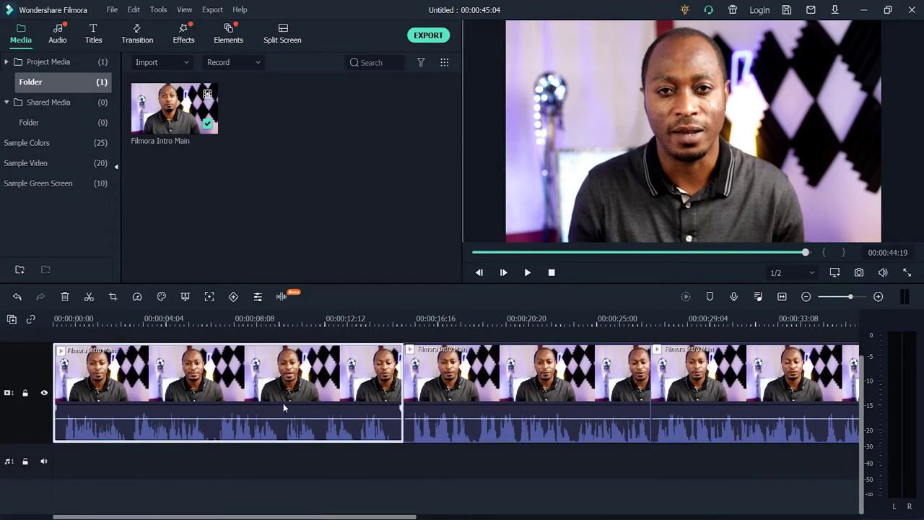
drag(403, 383, 391, 385)
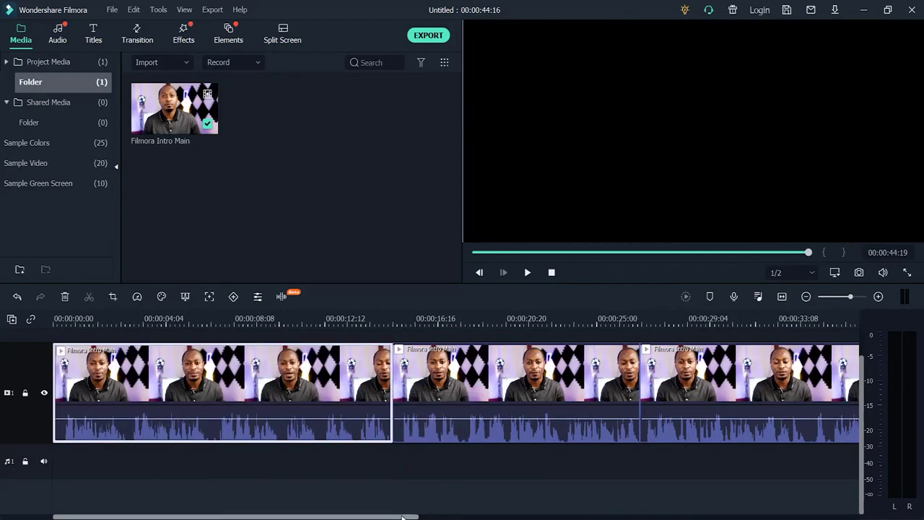
click(64, 319)
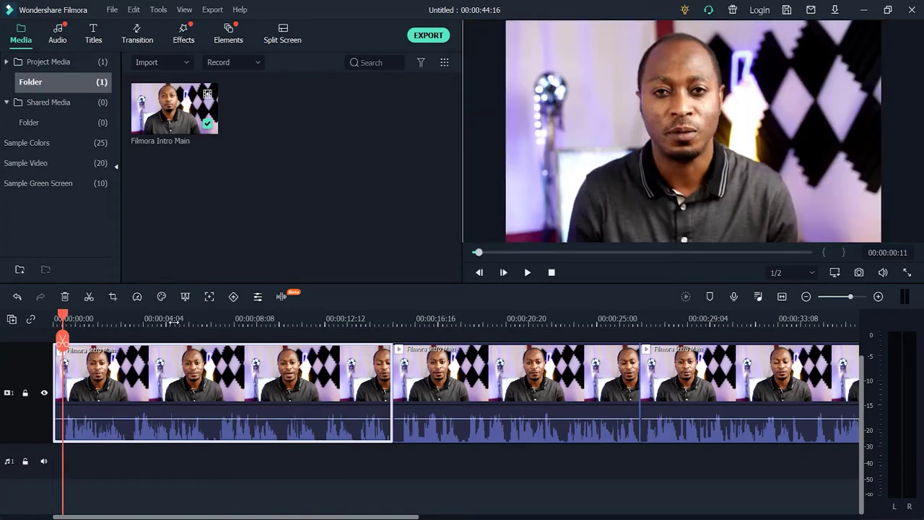
- Trim 12 frames off the first clip's start, making the sequence 00:00:44:04
scroll(171, 319, up, 4)
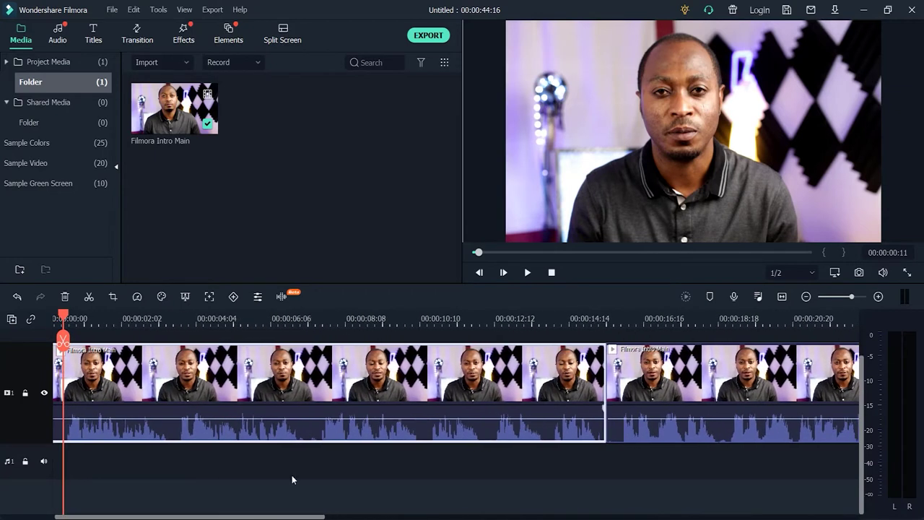
drag(305, 517, 302, 517)
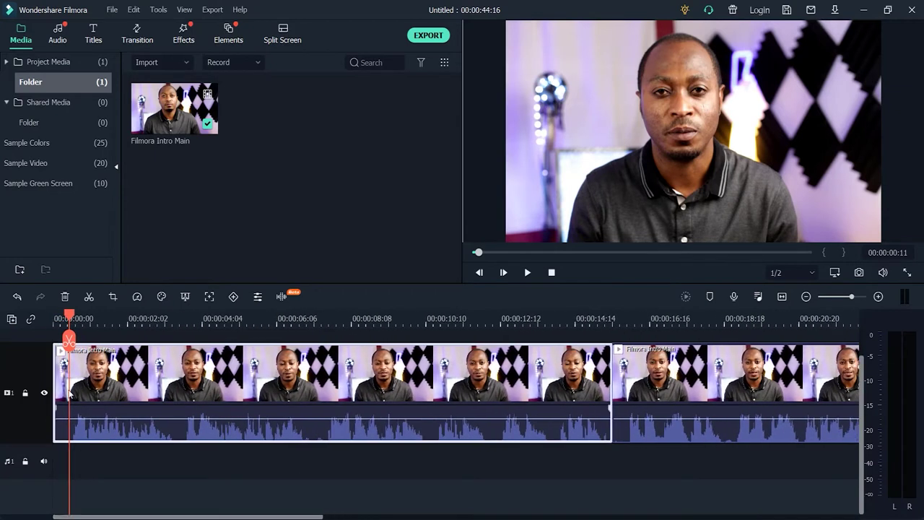
drag(69, 317, 72, 320)
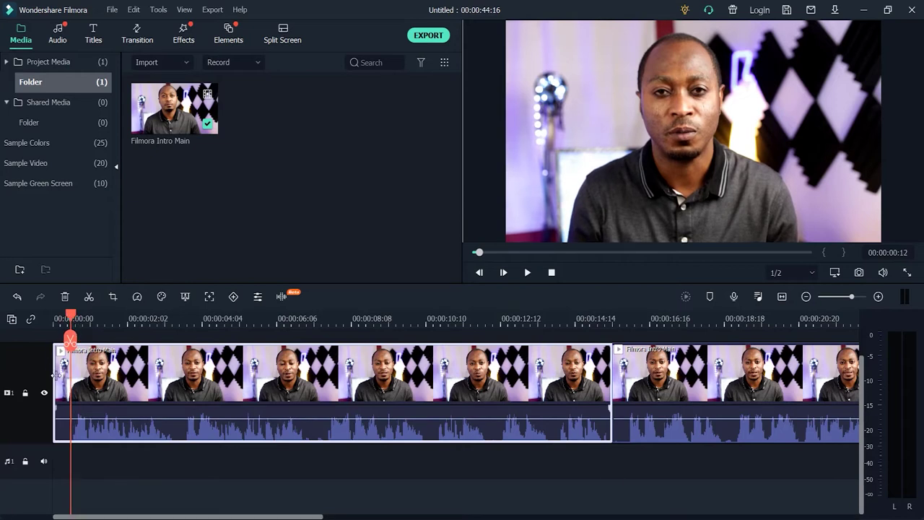
drag(55, 401, 70, 385)
scroll(477, 374, down, 3)
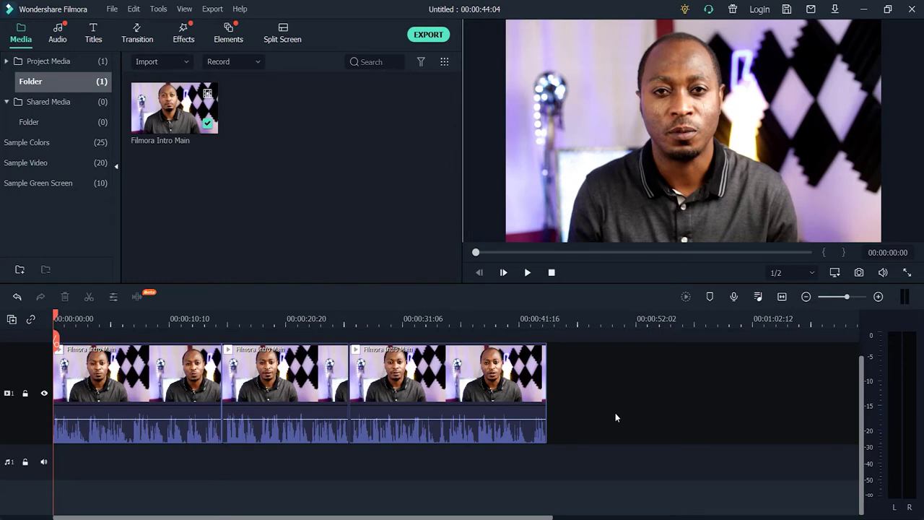
- Play back the first cut around 00:00:15 to review it
click(210, 318)
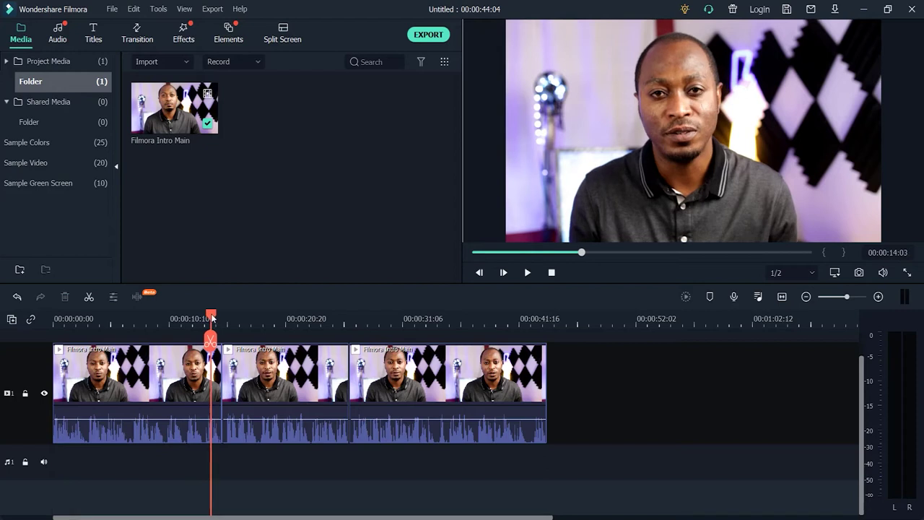
click(527, 272)
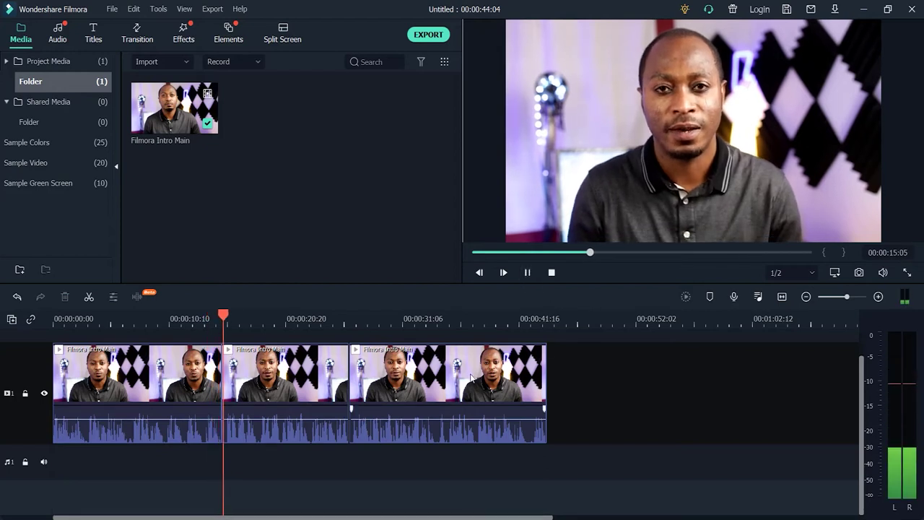
click(527, 272)
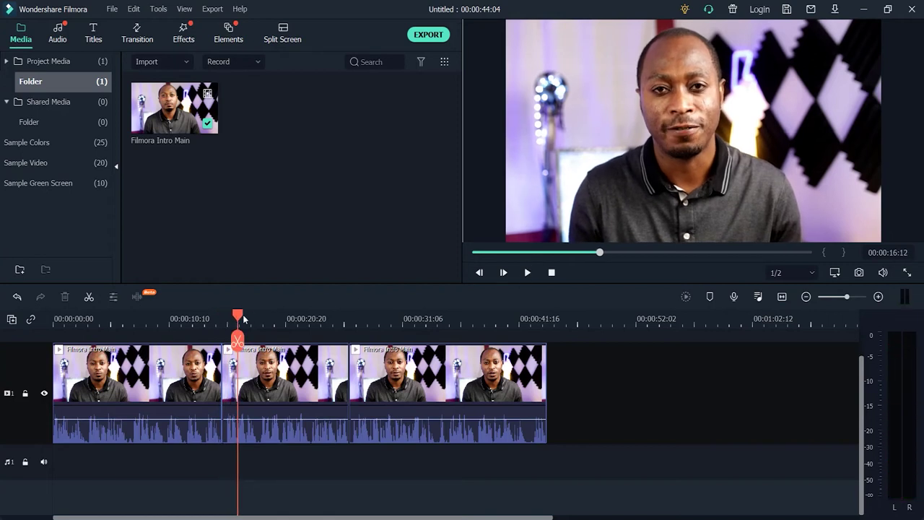
drag(244, 318, 206, 319)
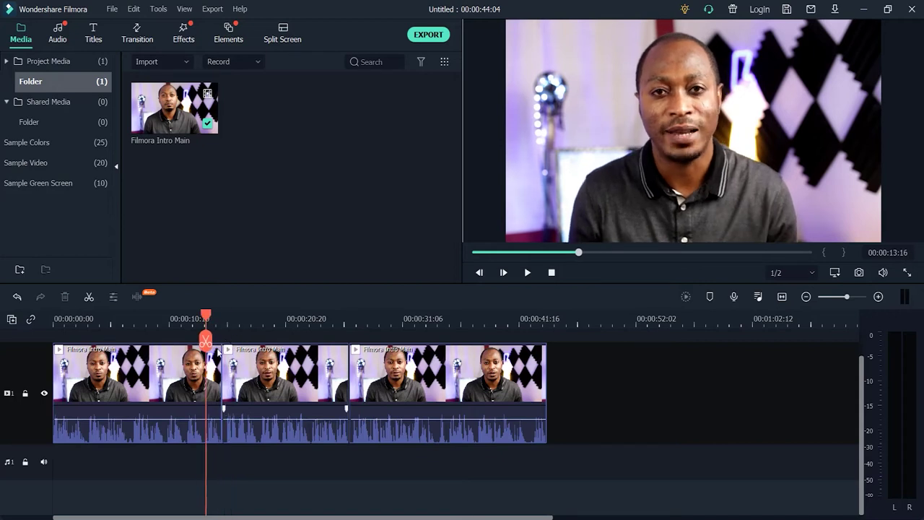
- Open a gap before the third clip while keeping the second clip snapped to the first
click(193, 370)
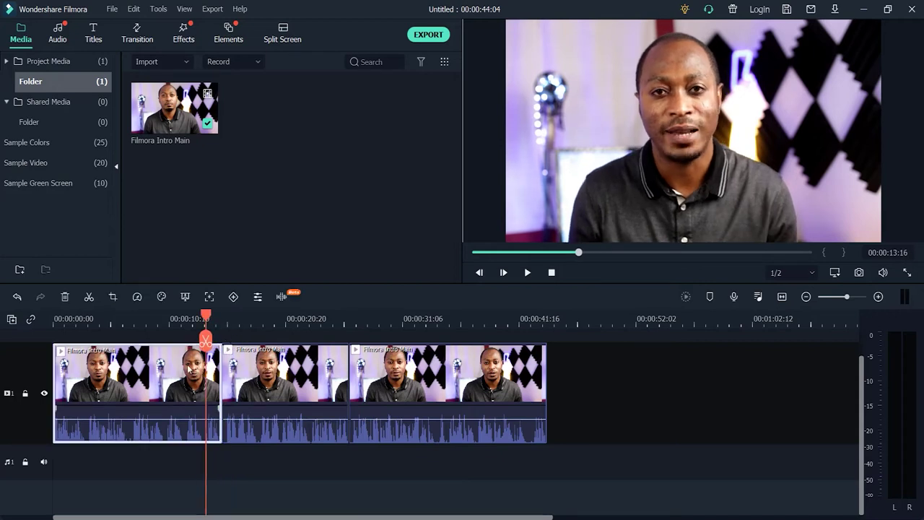
click(258, 374)
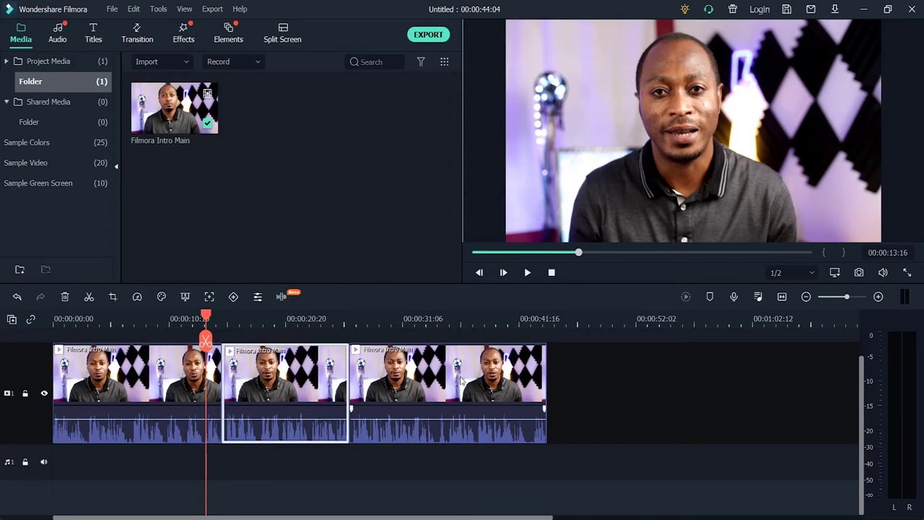
drag(426, 377, 499, 378)
drag(289, 376, 332, 375)
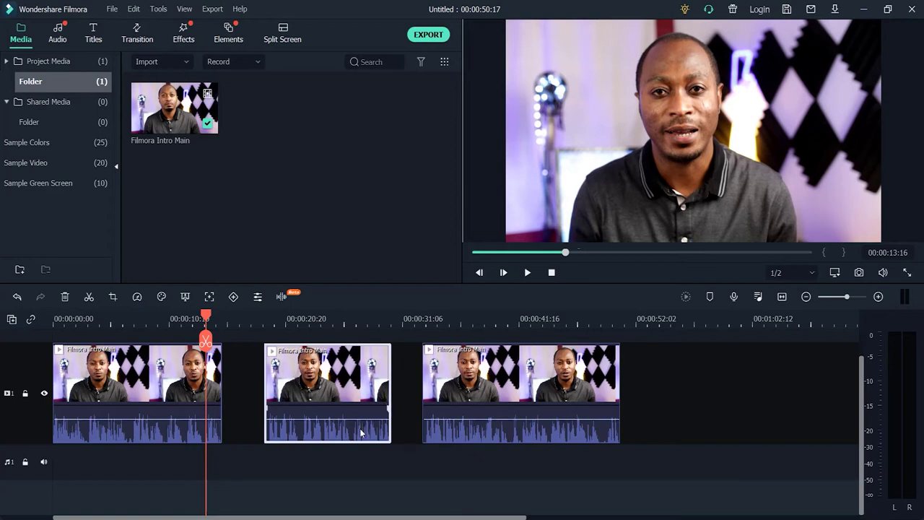
drag(288, 375, 252, 372)
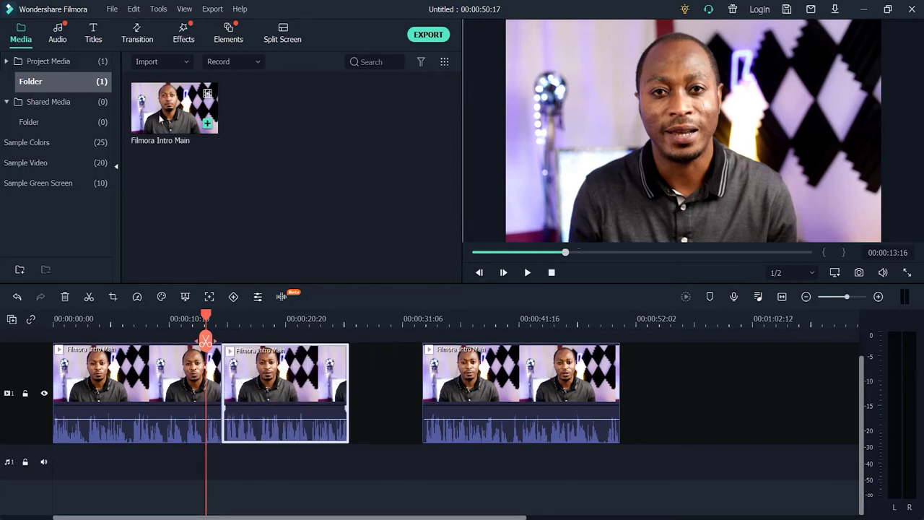
click(137, 33)
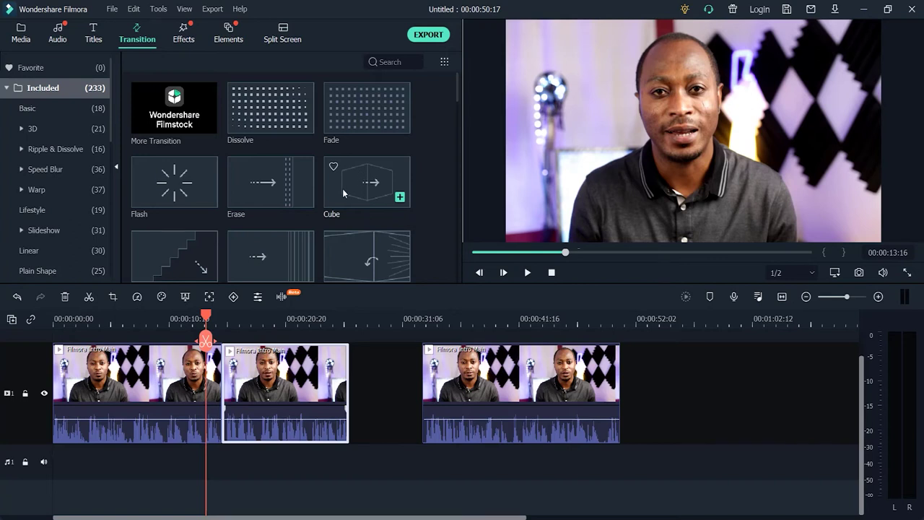
scroll(343, 190, down, 10)
scroll(344, 191, up, 15)
scroll(345, 193, down, 4)
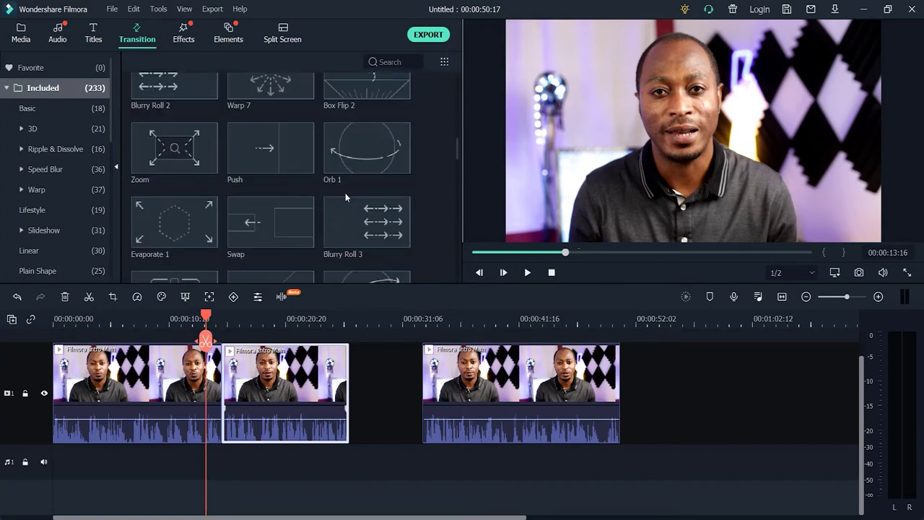
scroll(345, 193, down, 3)
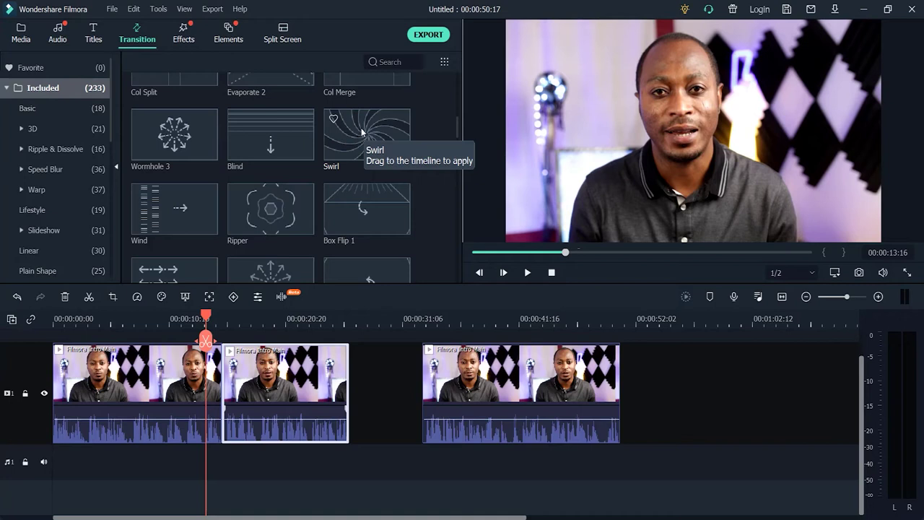
click(361, 128)
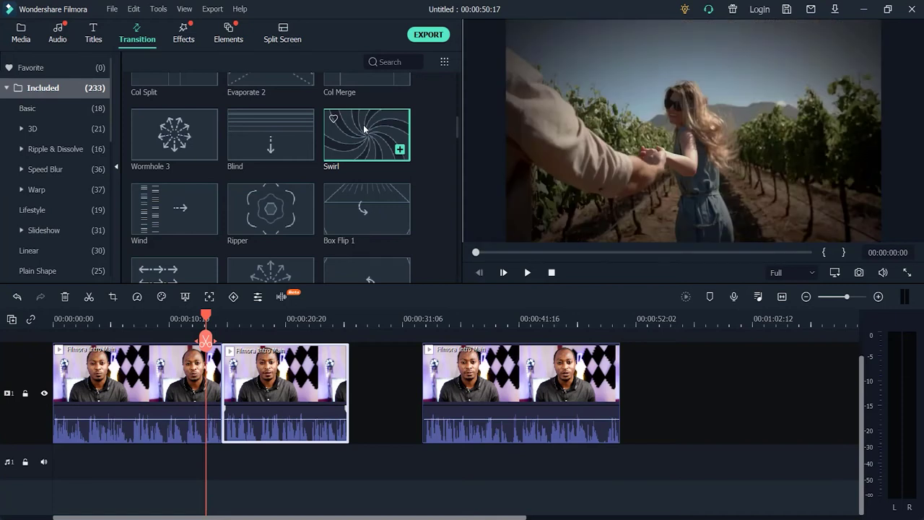
scroll(274, 181, up, 5)
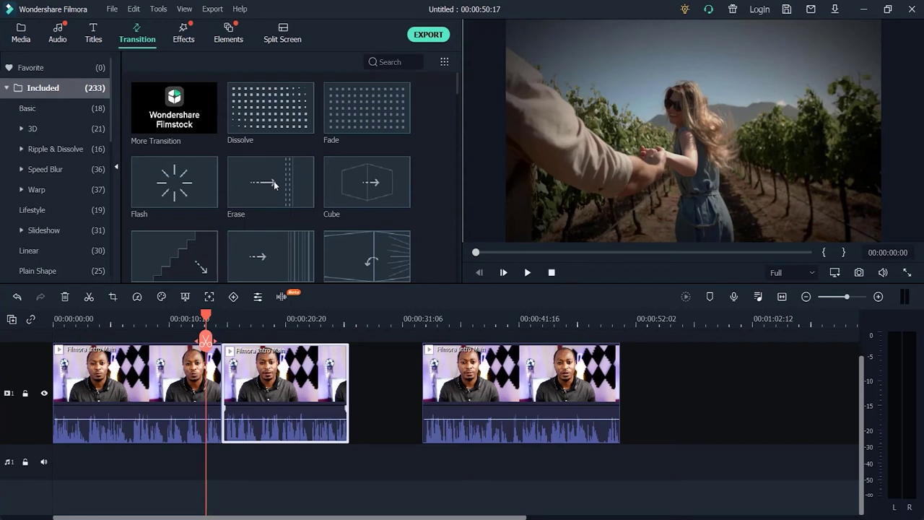
click(175, 184)
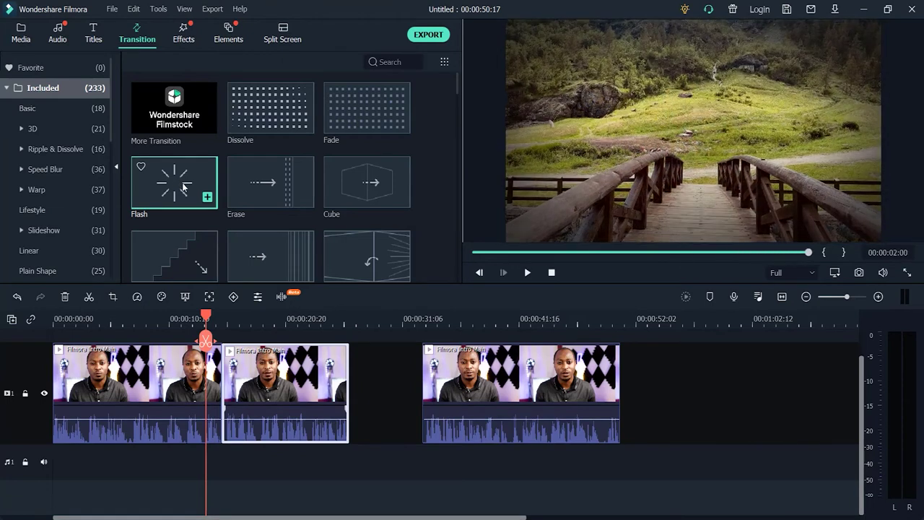
click(266, 180)
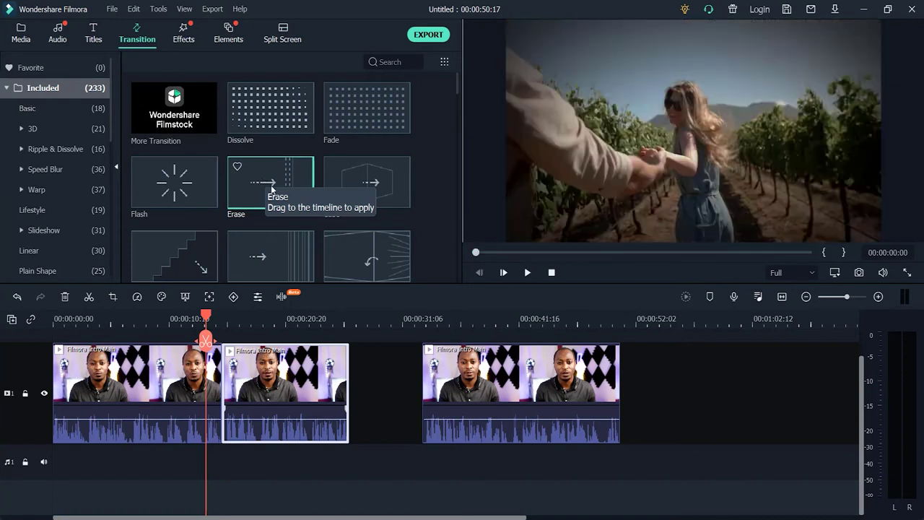
click(181, 262)
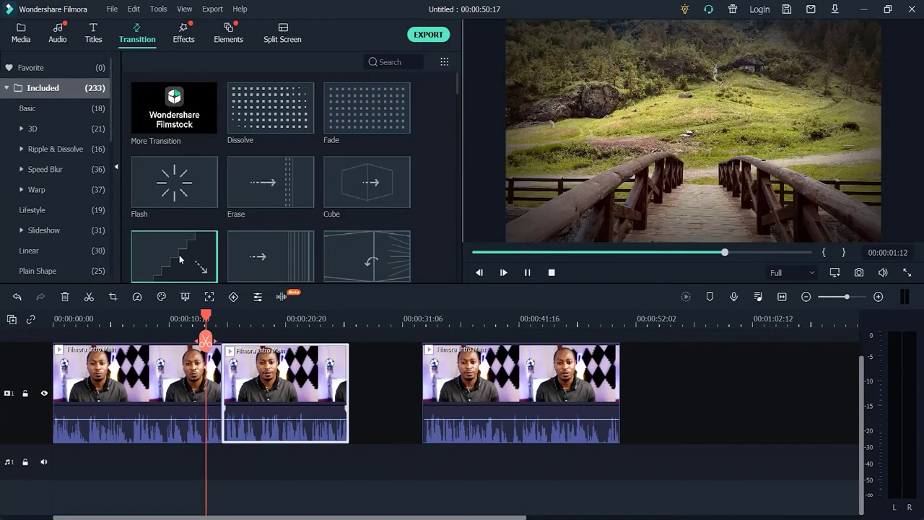
click(257, 254)
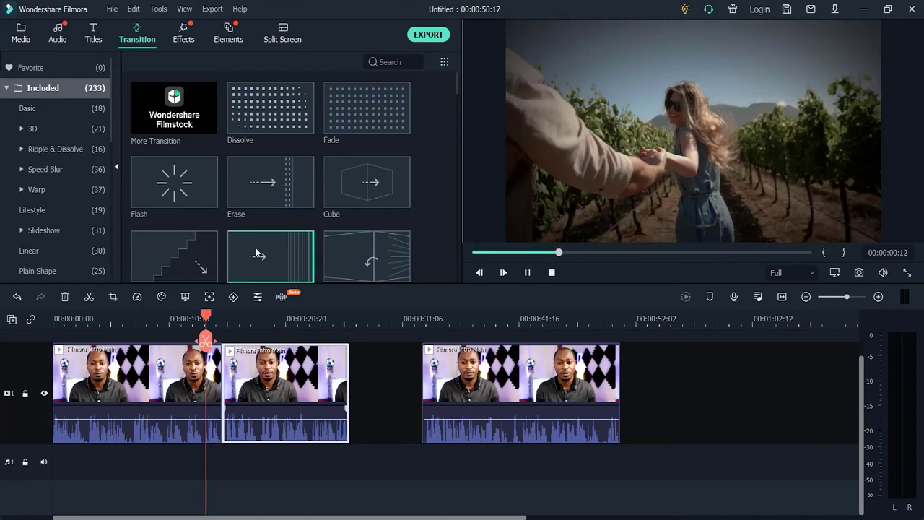
click(258, 184)
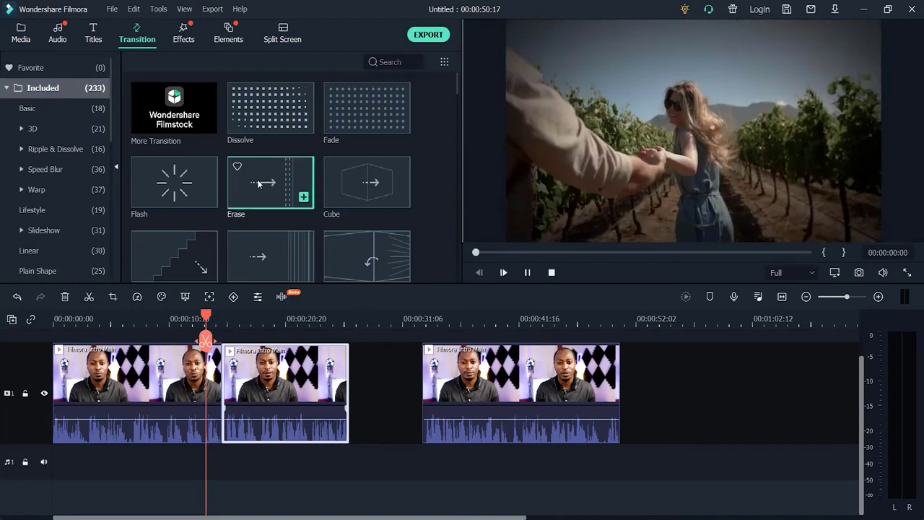
click(365, 104)
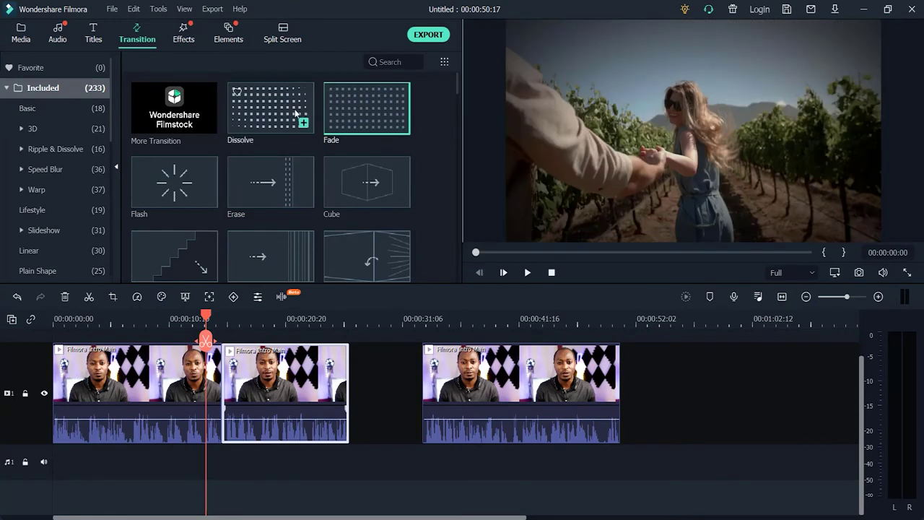
click(277, 106)
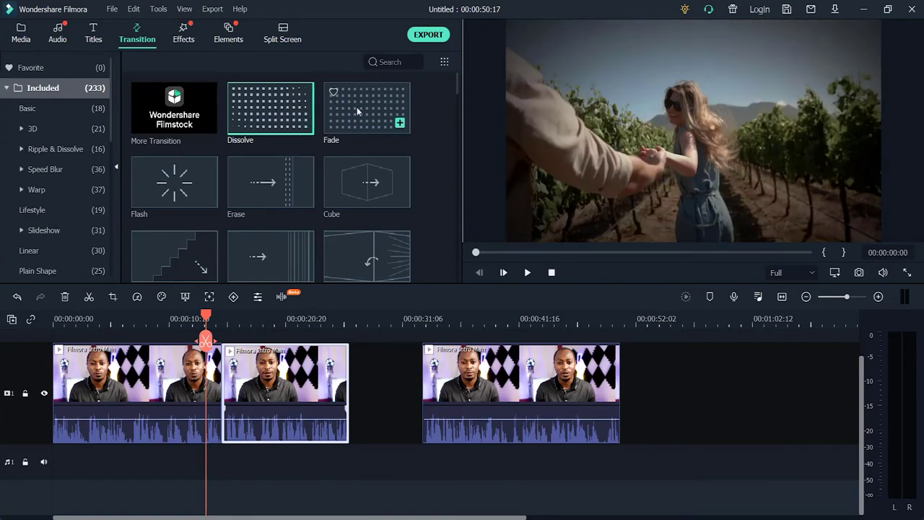
click(357, 103)
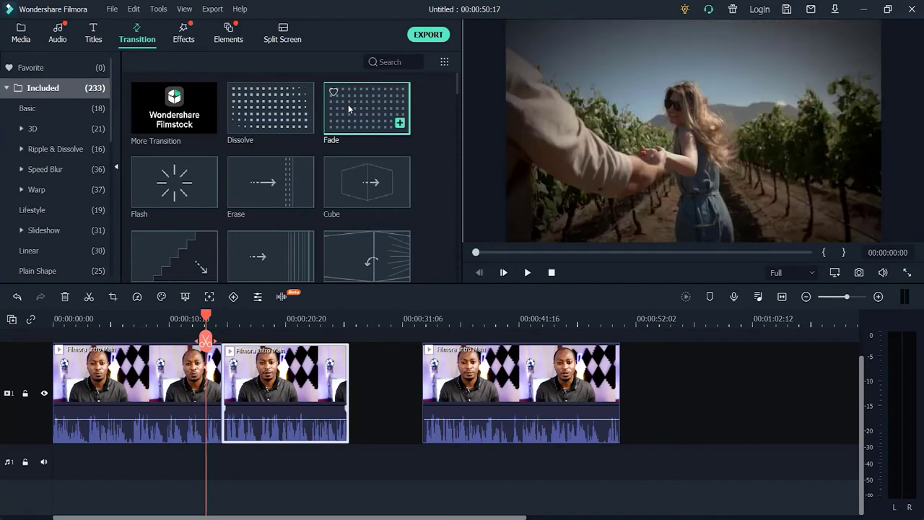
click(304, 198)
- Place the Erase transition between the first two clips and play it back several times
drag(305, 198, 238, 275)
drag(224, 324, 225, 392)
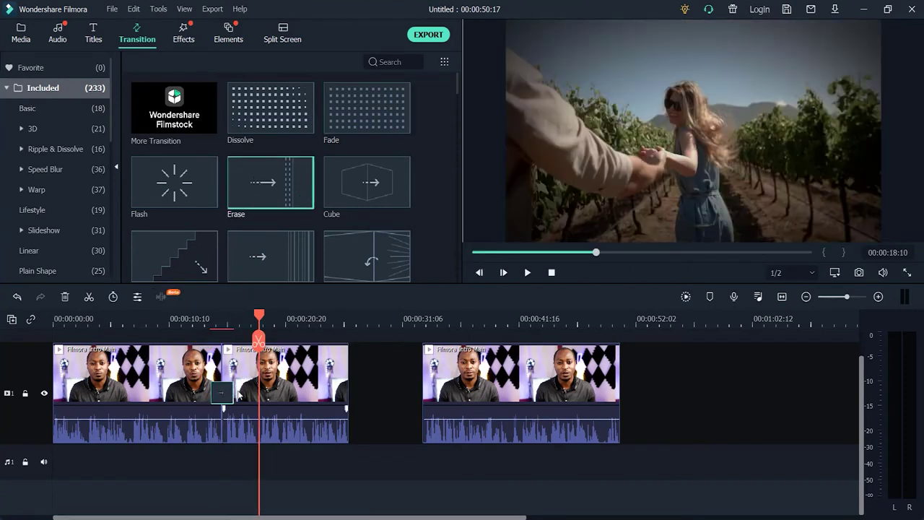
click(207, 320)
click(527, 272)
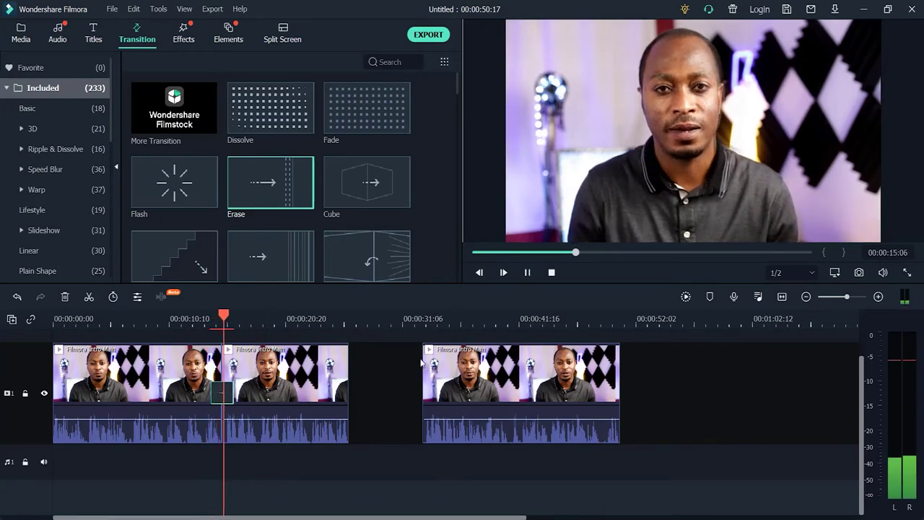
click(208, 320)
key(ctrl+/)
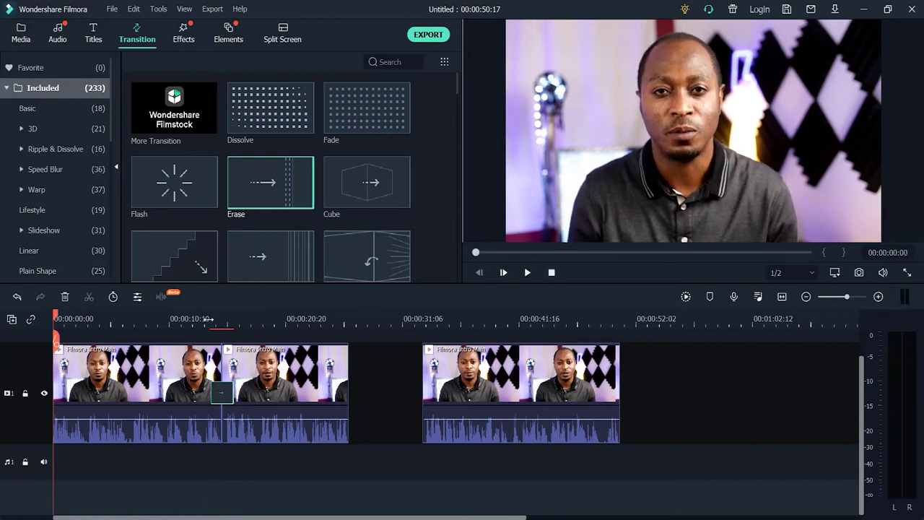
click(208, 318)
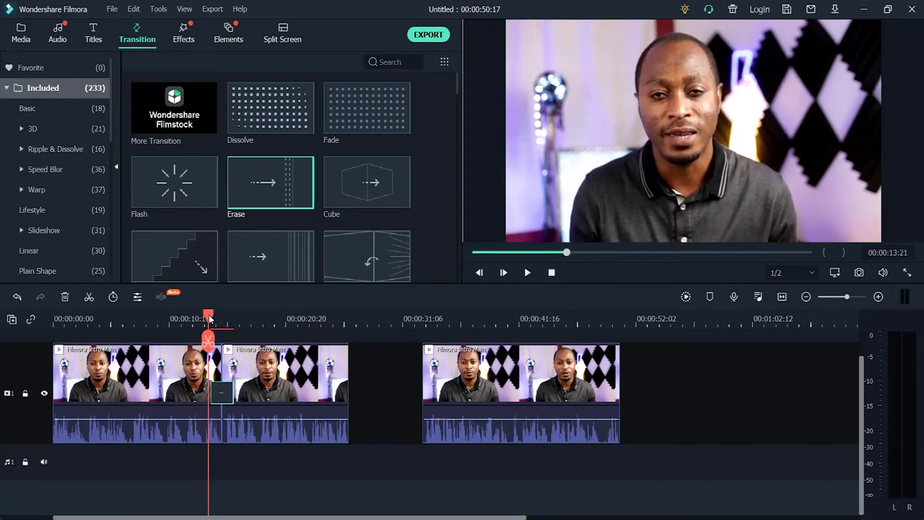
click(527, 273)
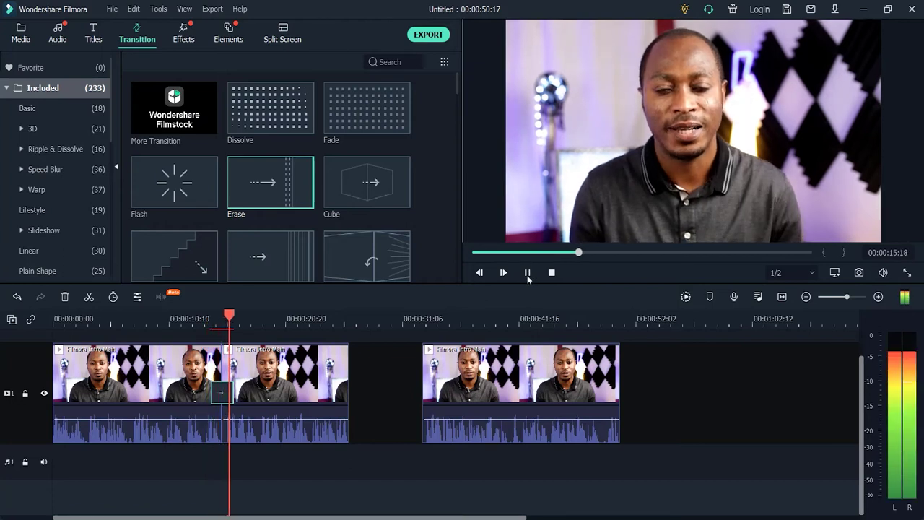
click(528, 275)
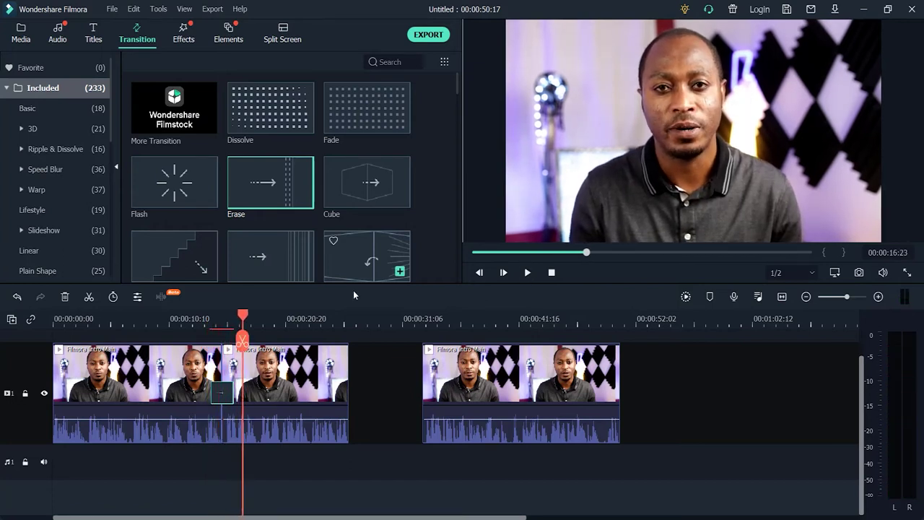
drag(246, 315, 211, 317)
click(528, 276)
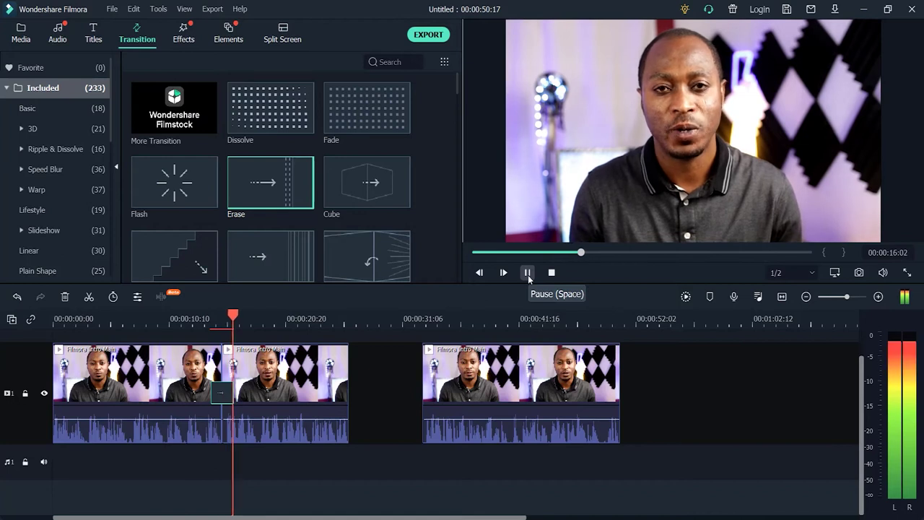
click(528, 275)
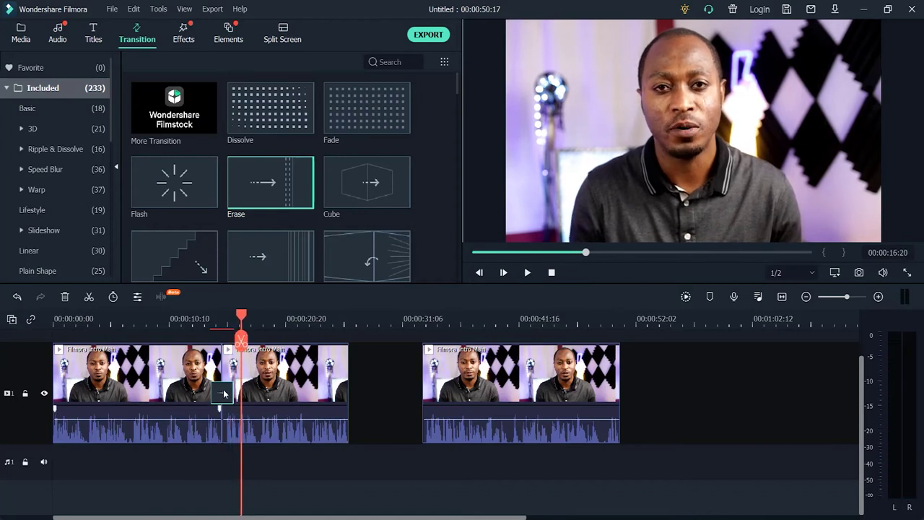
- Shorten the Erase transition, replay it, and move the last clip left to close the gap
drag(232, 392, 229, 393)
drag(209, 324, 216, 323)
click(519, 277)
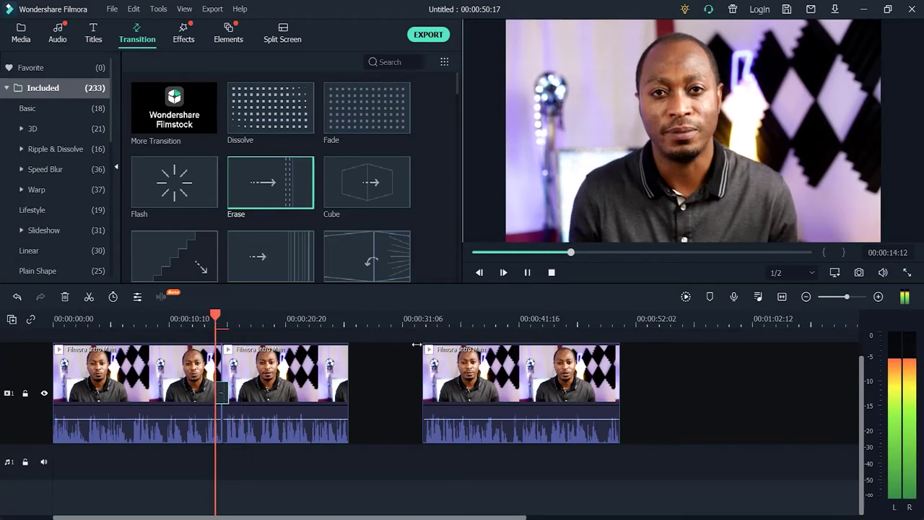
click(527, 272)
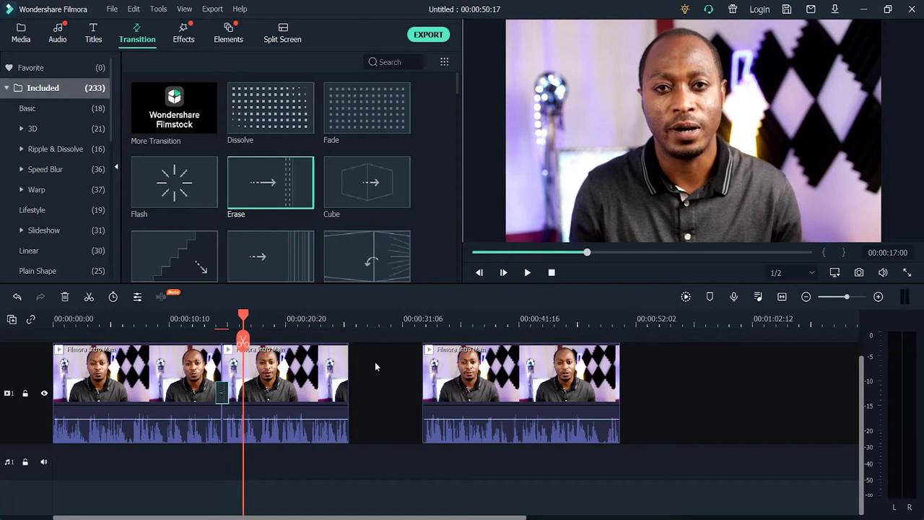
drag(478, 387, 414, 377)
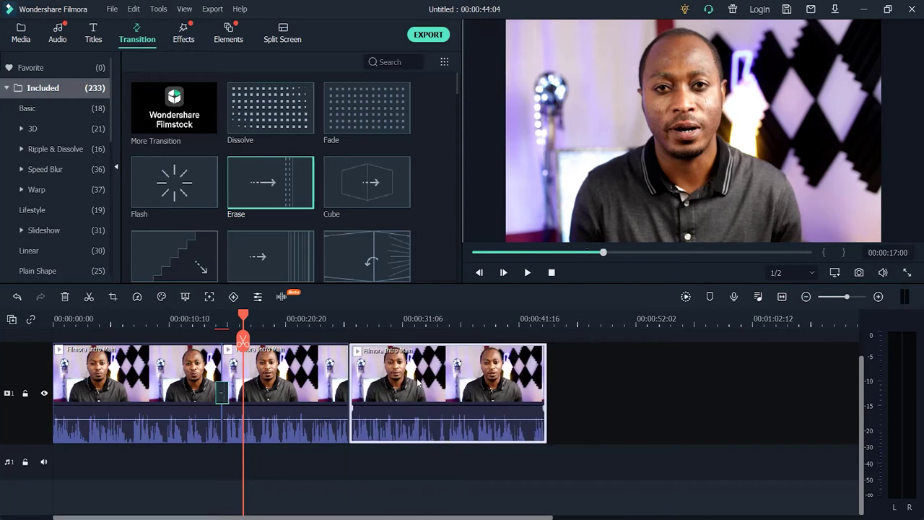
- Add an Erase transition between the second and third clips and replay it to check
click(359, 108)
click(265, 182)
mouse_move(265, 182)
mouse_down()
mouse_move(341, 291)
mouse_move(351, 382)
mouse_up()
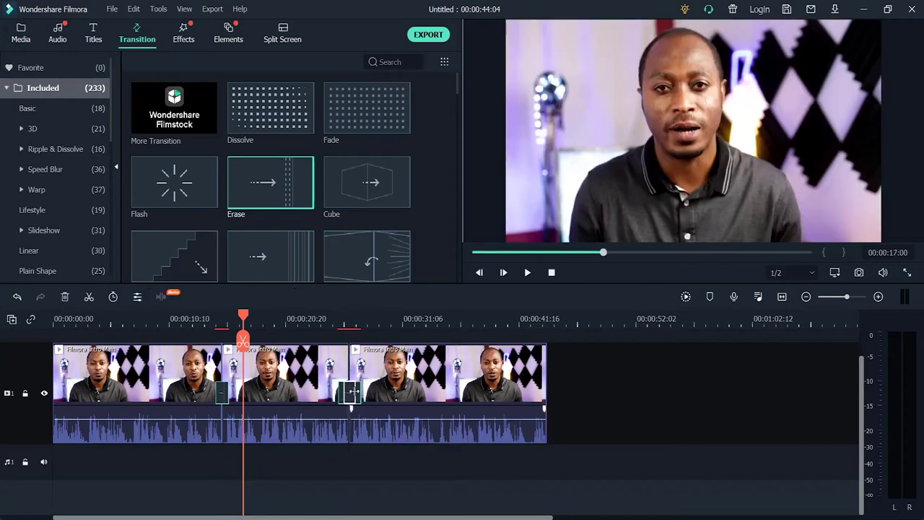
click(344, 325)
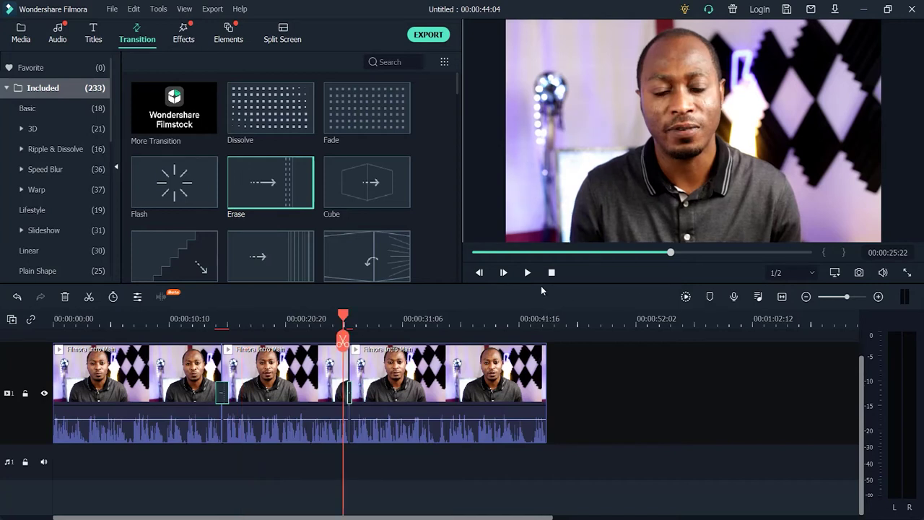
click(528, 273)
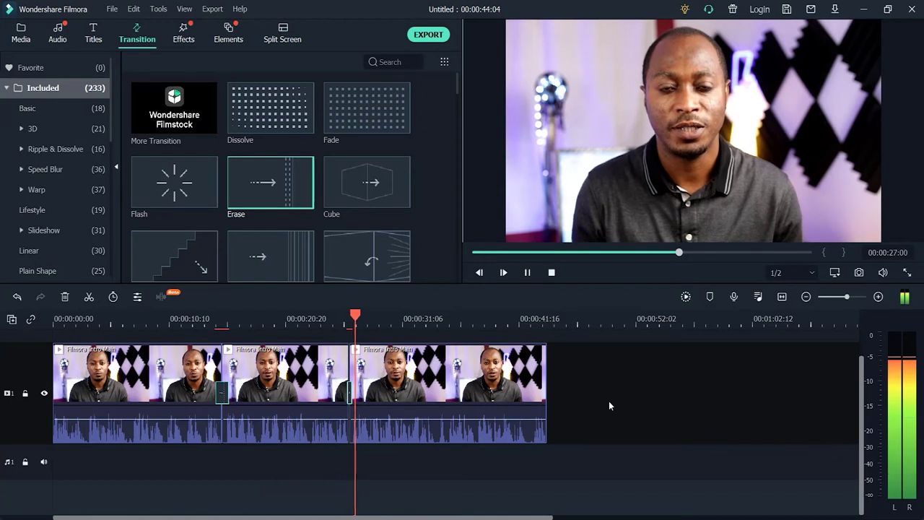
click(506, 275)
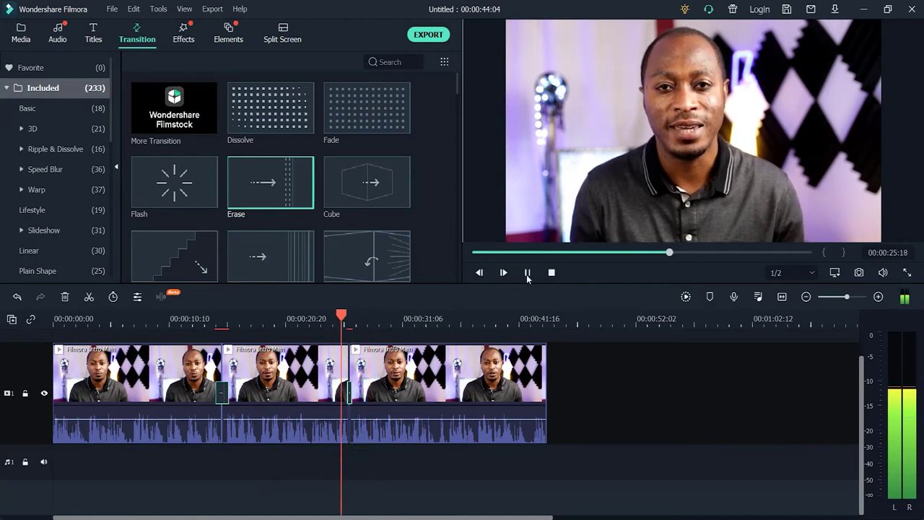
click(531, 274)
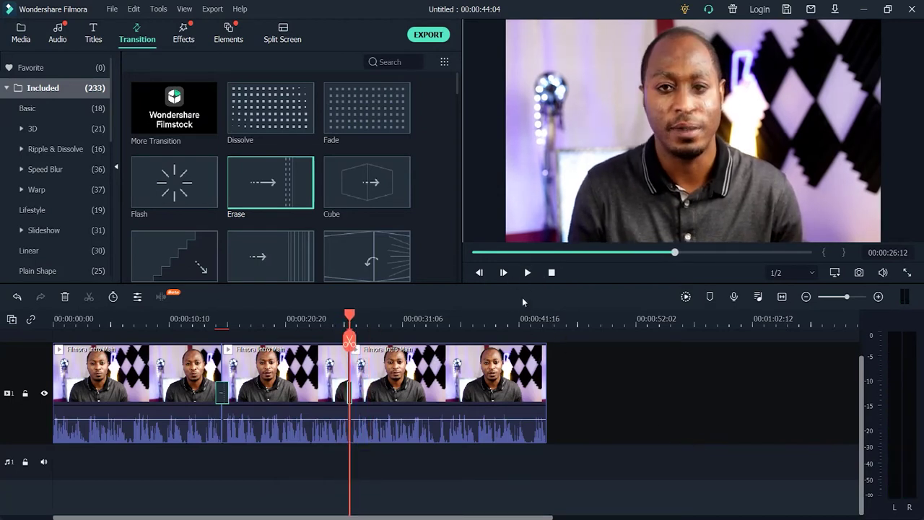
drag(346, 324, 342, 324)
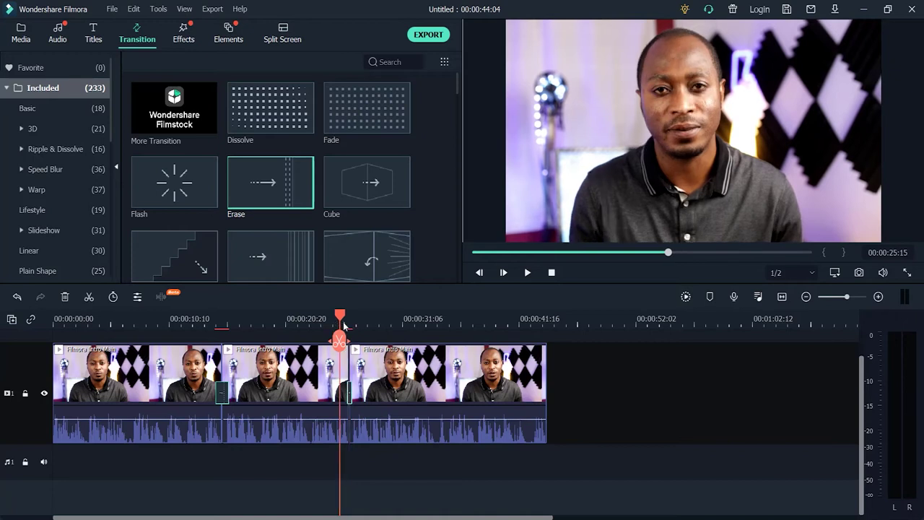
click(528, 273)
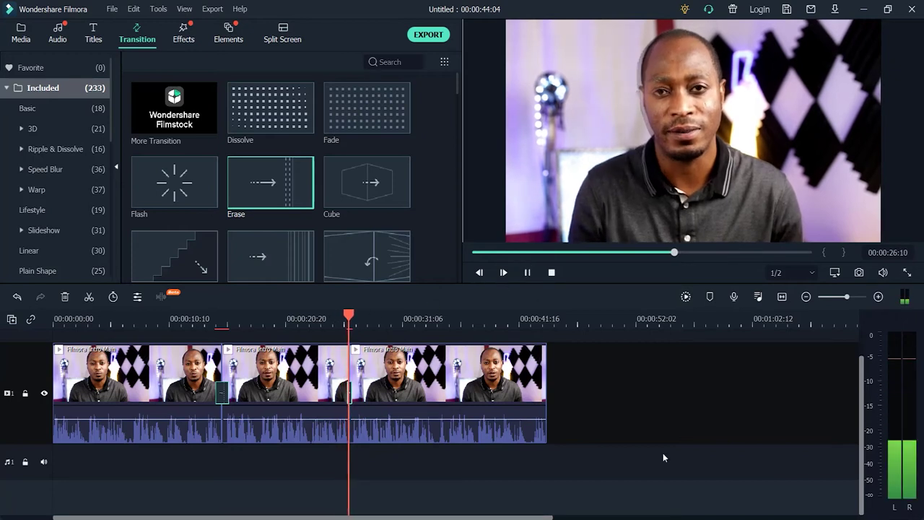
click(339, 323)
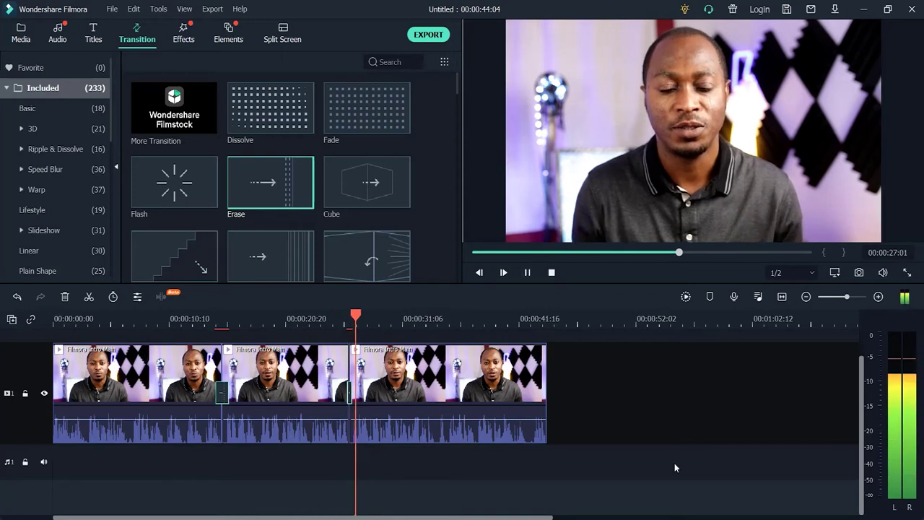
click(528, 273)
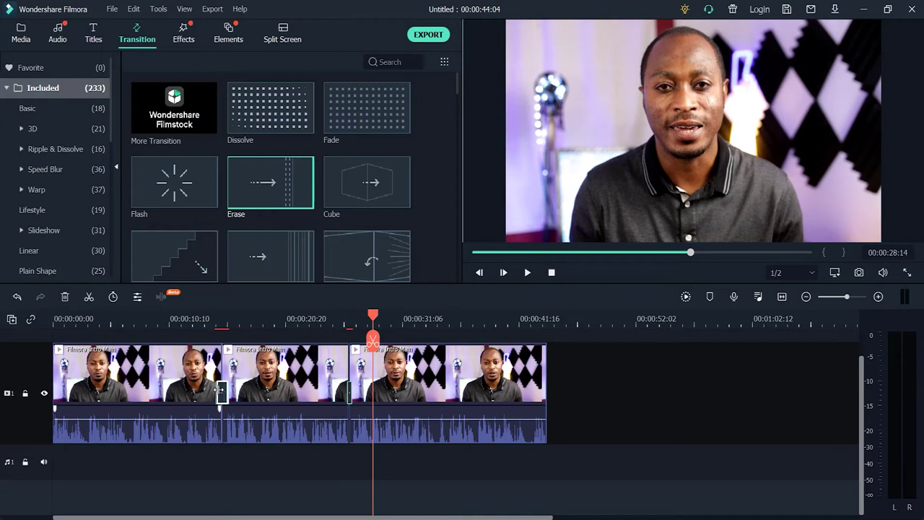
- Replay the first transition, then return the playhead to 00:00:00
click(217, 325)
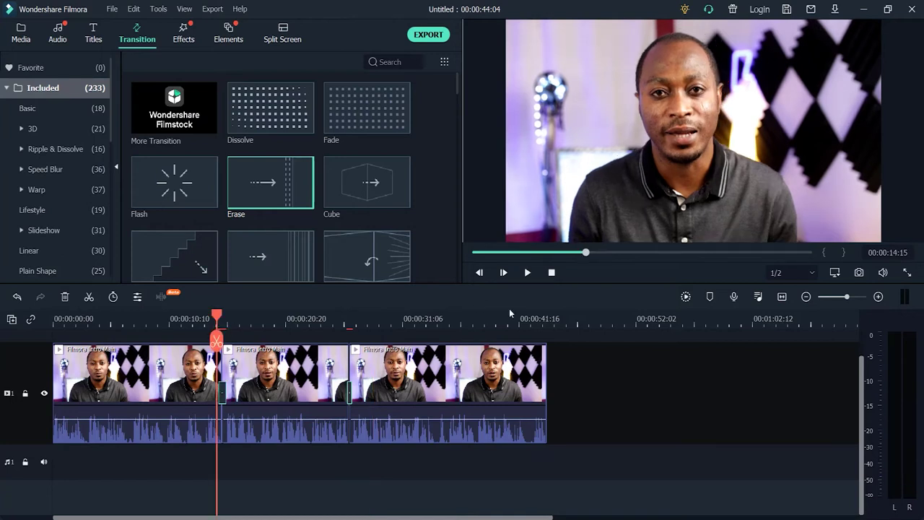
click(528, 274)
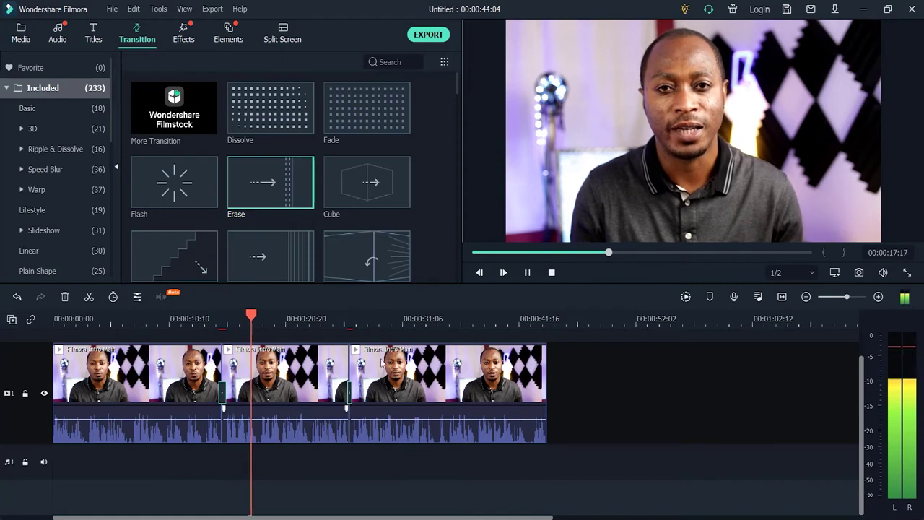
click(529, 273)
drag(262, 318, 52, 325)
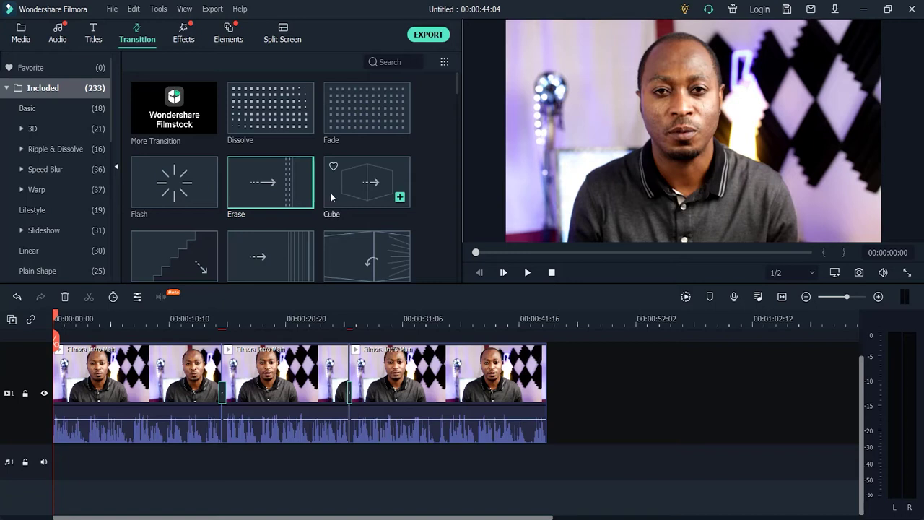
- Find Grid Zoom In further down the Transition library and play its preview
scroll(333, 217, down, 5)
scroll(335, 195, down, 10)
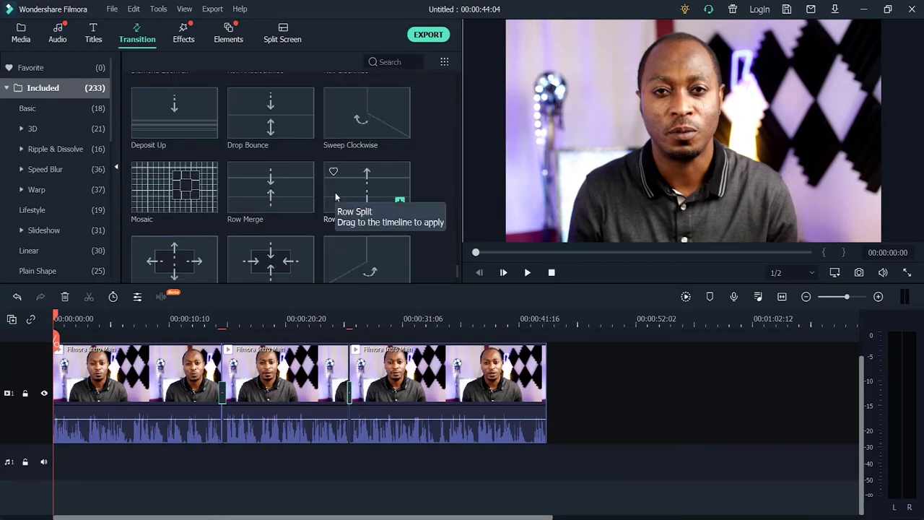
scroll(335, 192, down, 5)
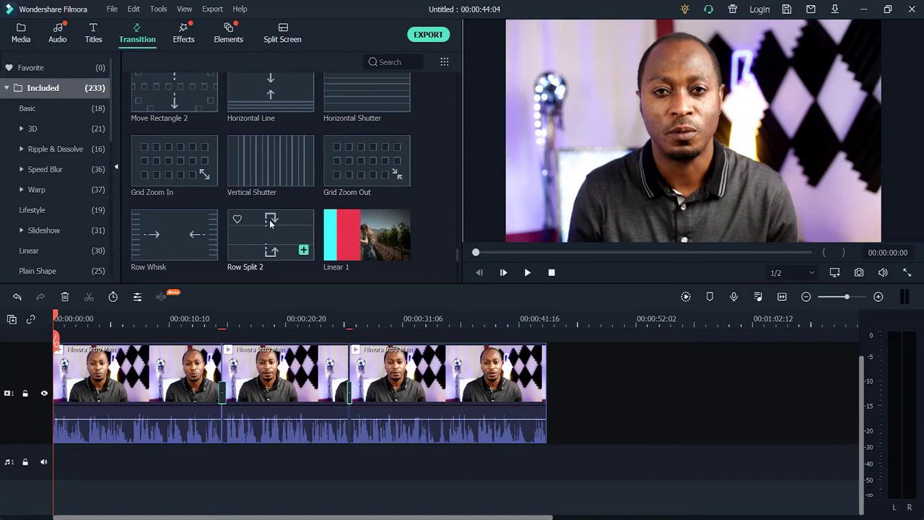
mouse_move(295, 178)
click(182, 150)
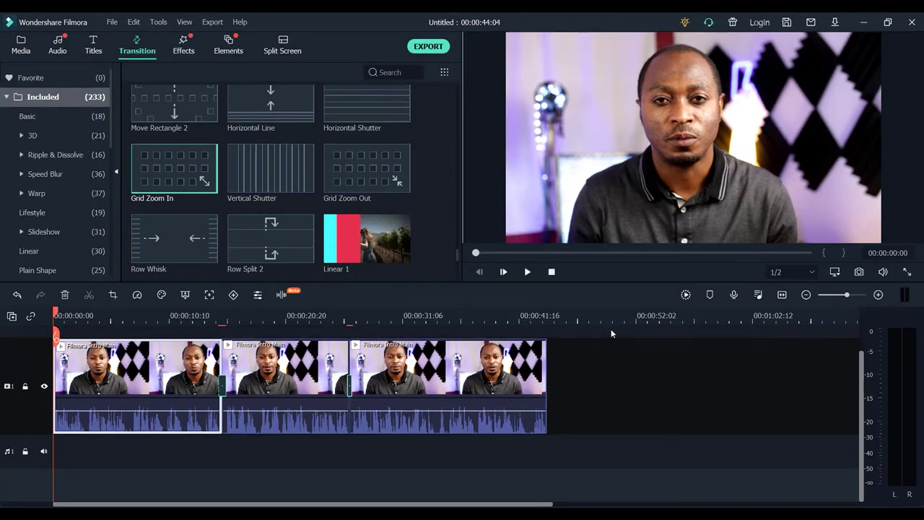
click(528, 272)
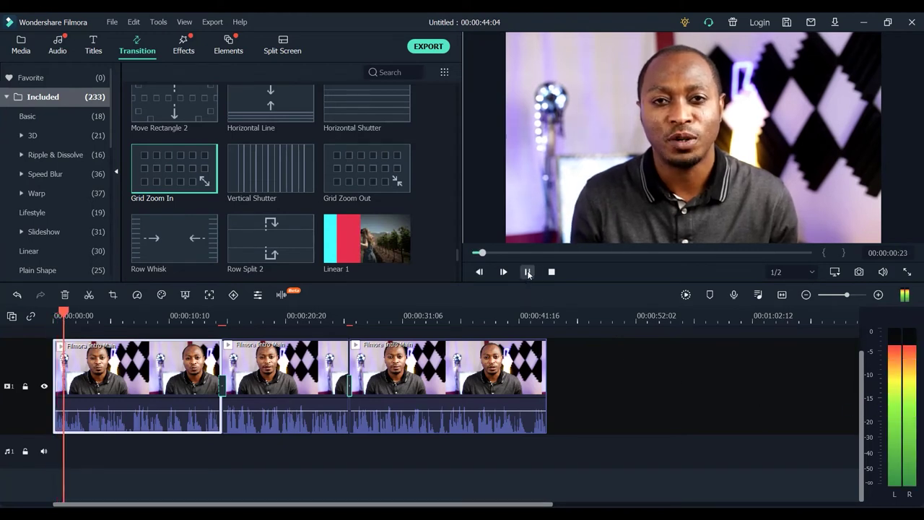
- Pause the first clip's preview after a couple of seconds and bring up the Audio Mixer
click(527, 272)
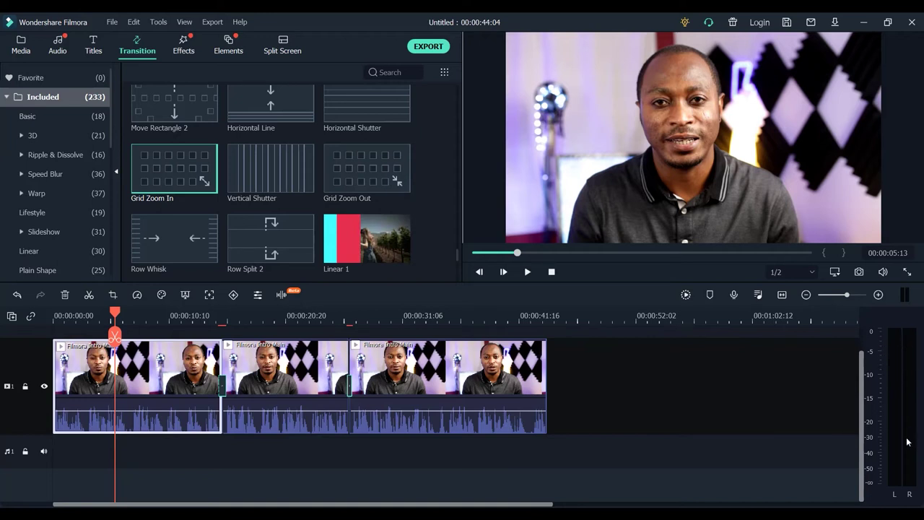
click(758, 296)
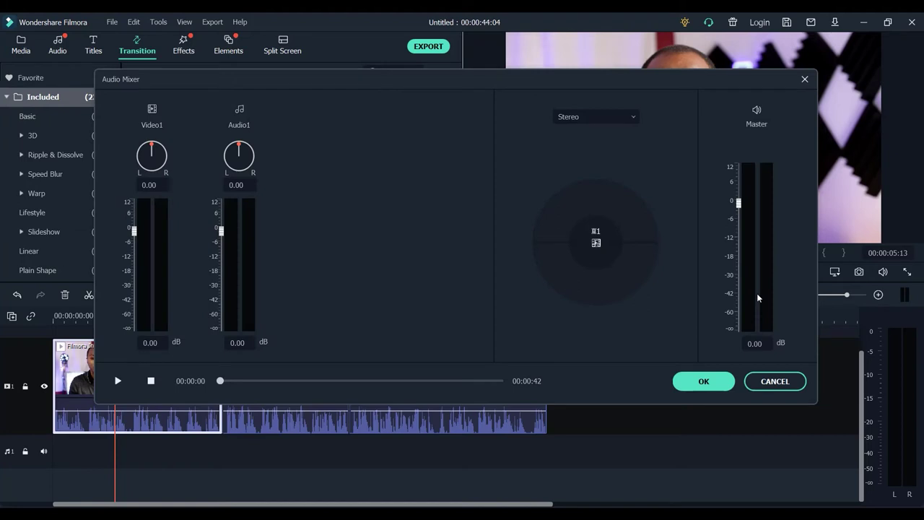
- Position the Audio Mixer, play and pause the mix, then drag the Master fader to about -11 dB
drag(413, 87, 456, 69)
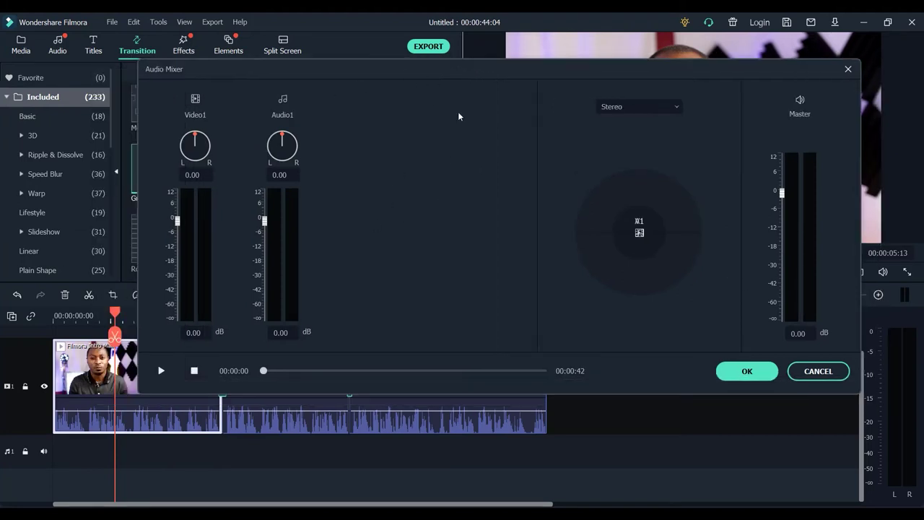
drag(492, 69, 489, 67)
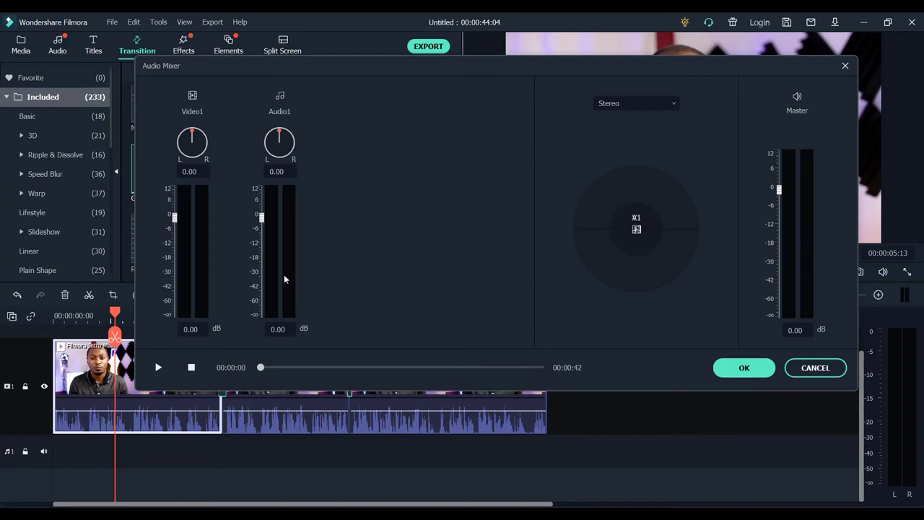
click(158, 368)
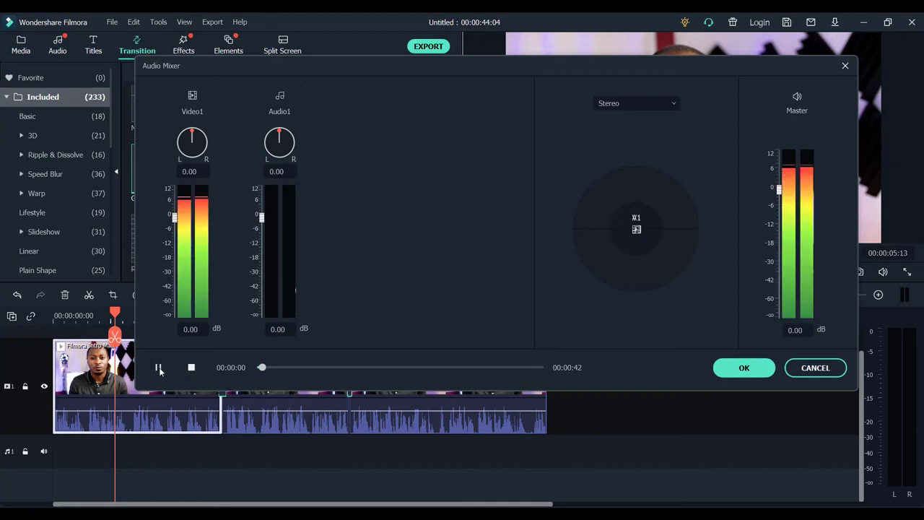
click(158, 368)
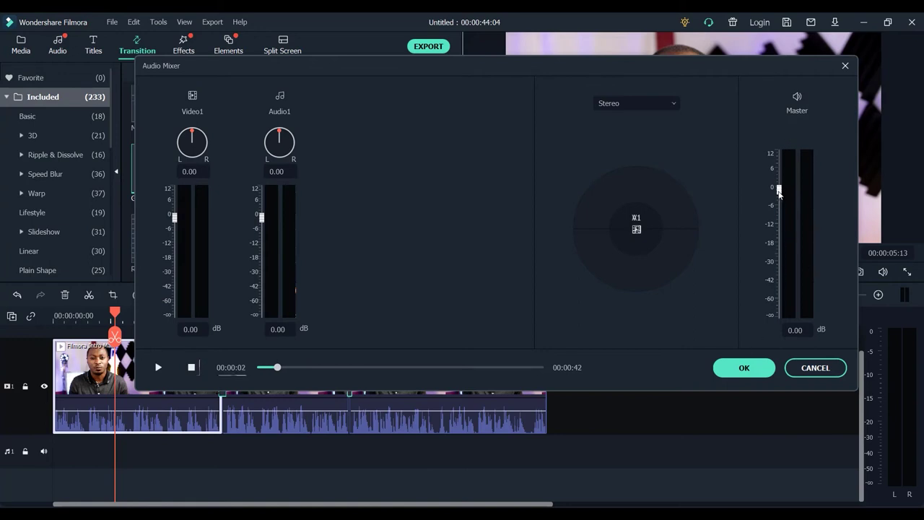
drag(781, 191, 781, 225)
- Set Master to -12 dB, preview it, nudge it up to -10.21 dB and apply the mixer
double_click(807, 331)
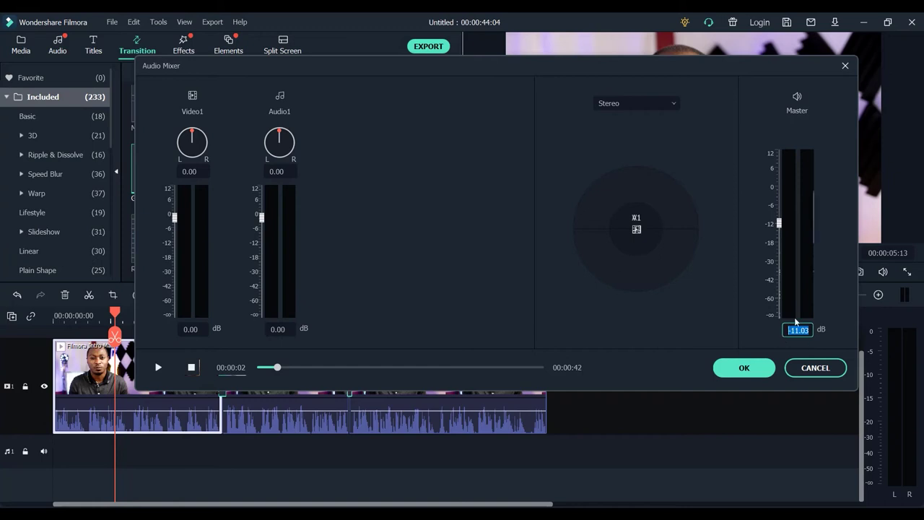
text(-12)
click(702, 305)
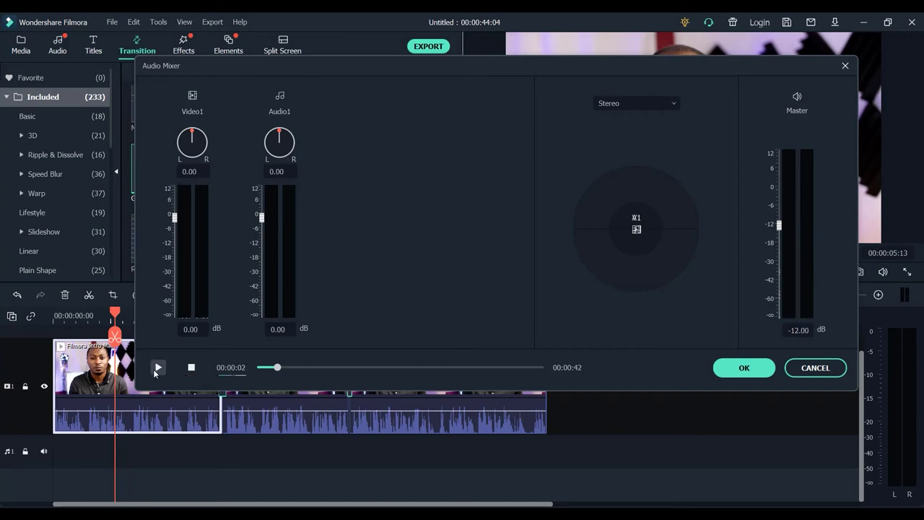
click(157, 369)
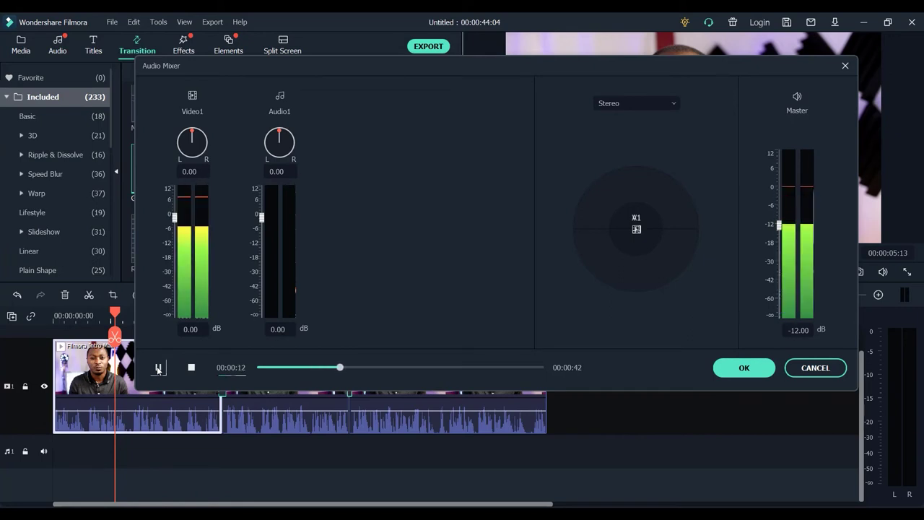
click(159, 368)
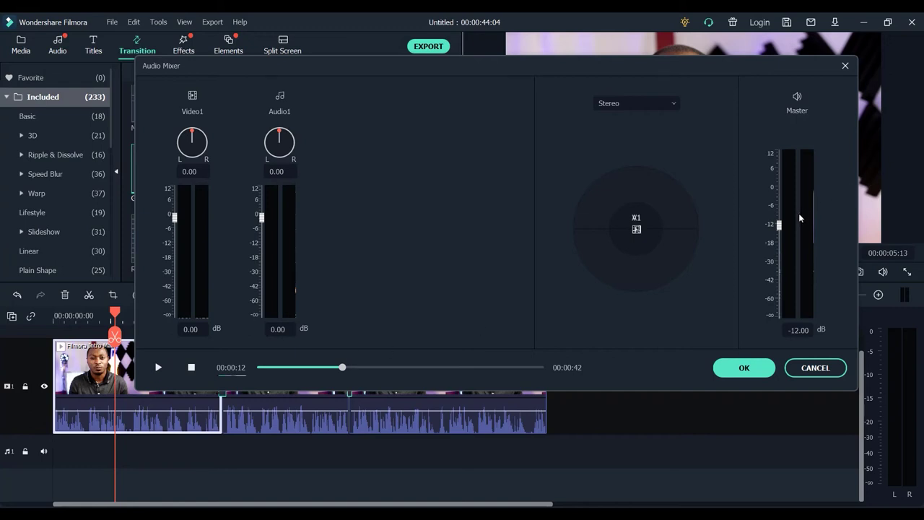
drag(780, 227, 781, 224)
click(744, 368)
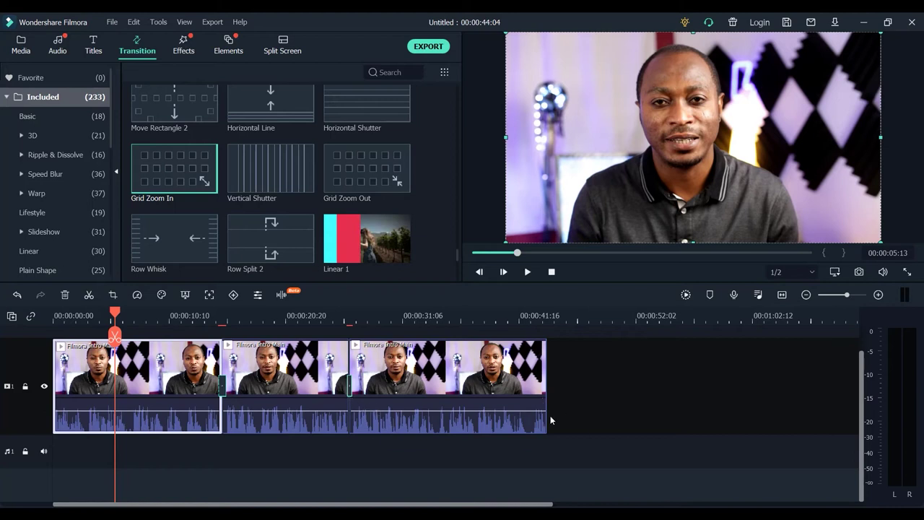
click(582, 366)
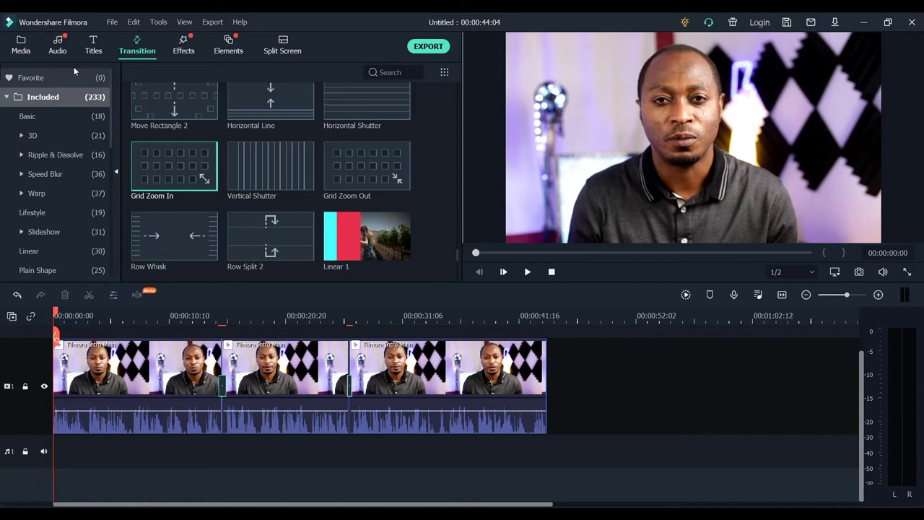
- Switch the library to Audio and browse the Included music tracks
click(58, 48)
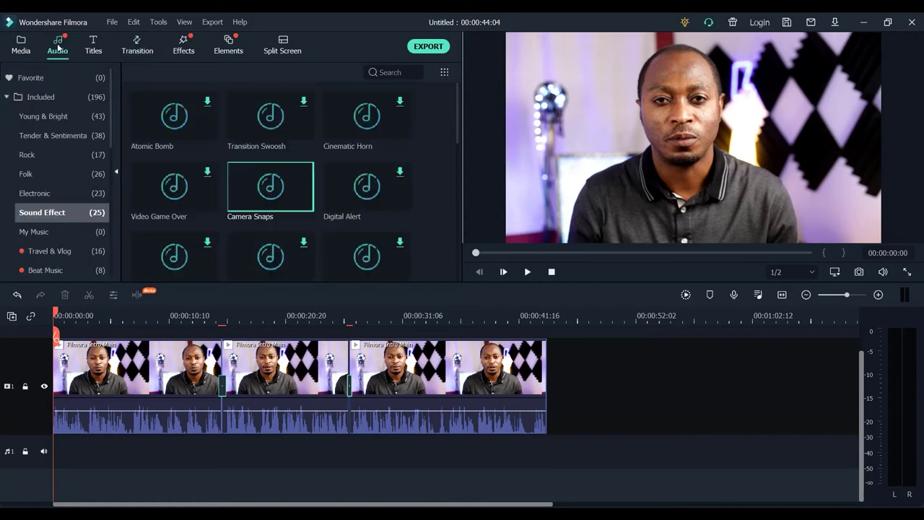
scroll(294, 203, down, 3)
scroll(293, 204, up, 3)
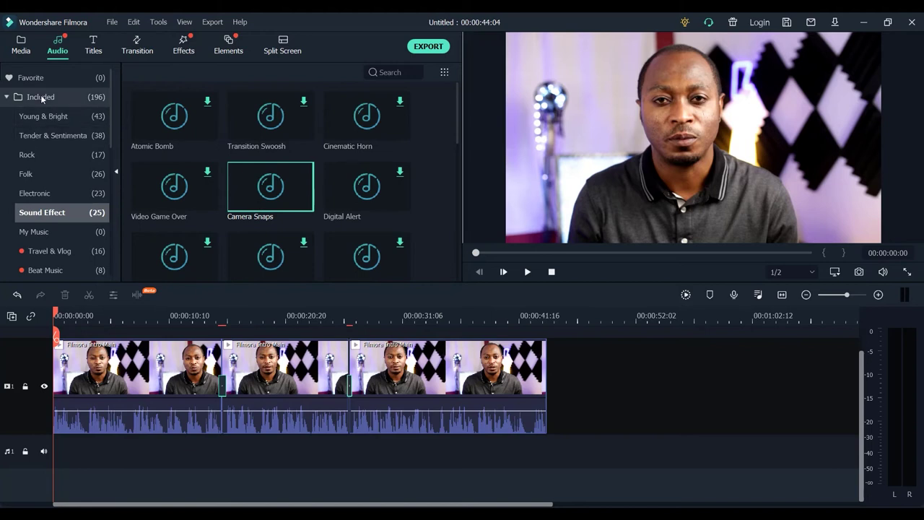
click(40, 96)
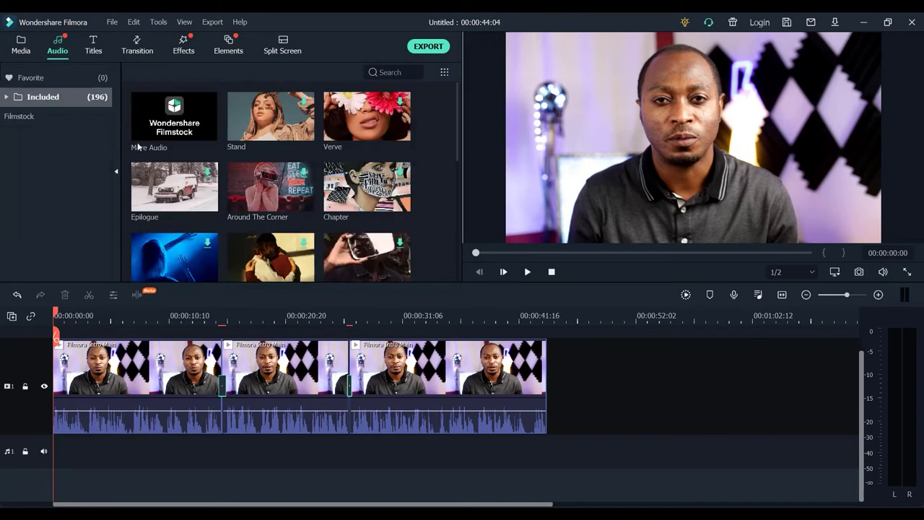
scroll(351, 207, down, 3)
scroll(354, 213, up, 3)
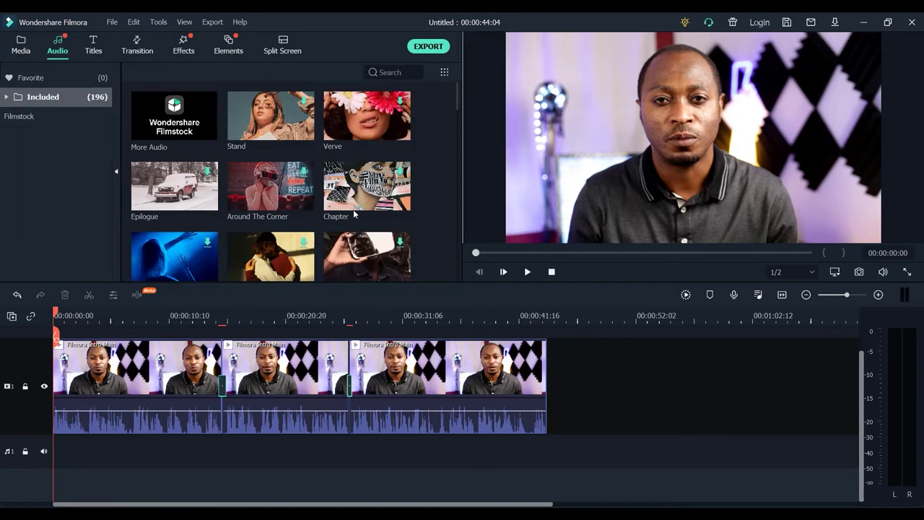
scroll(349, 169, down, 5)
scroll(349, 169, up, 5)
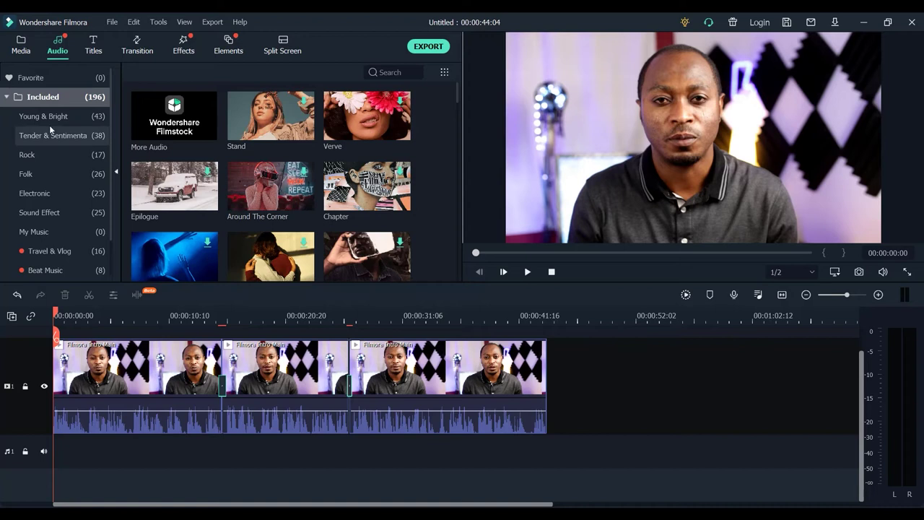
- Scroll through the Sound Effect list, including Beep, Chickens, Motorcycle and Rooster
click(32, 212)
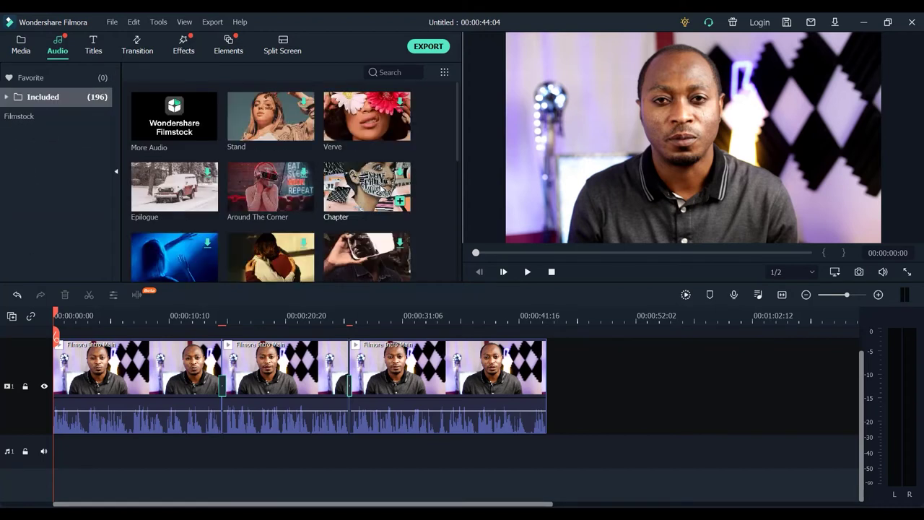
scroll(381, 190, down, 10)
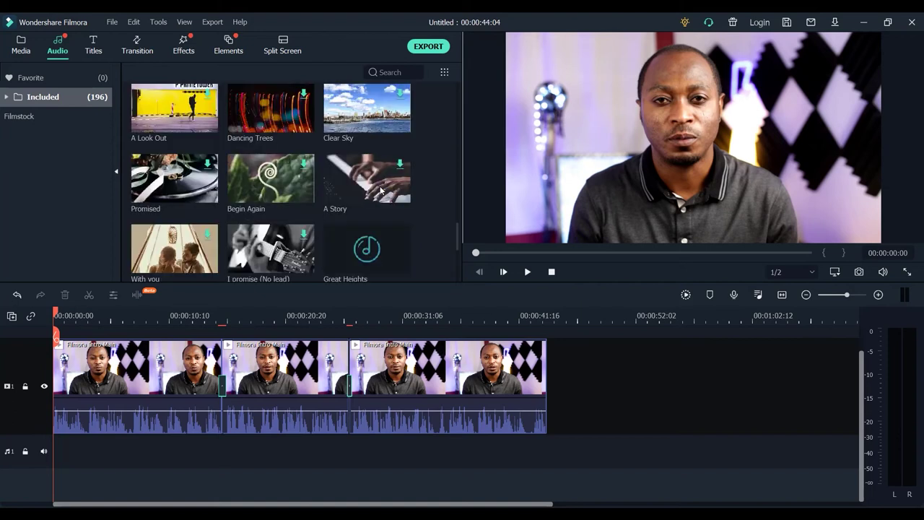
scroll(381, 190, down, 10)
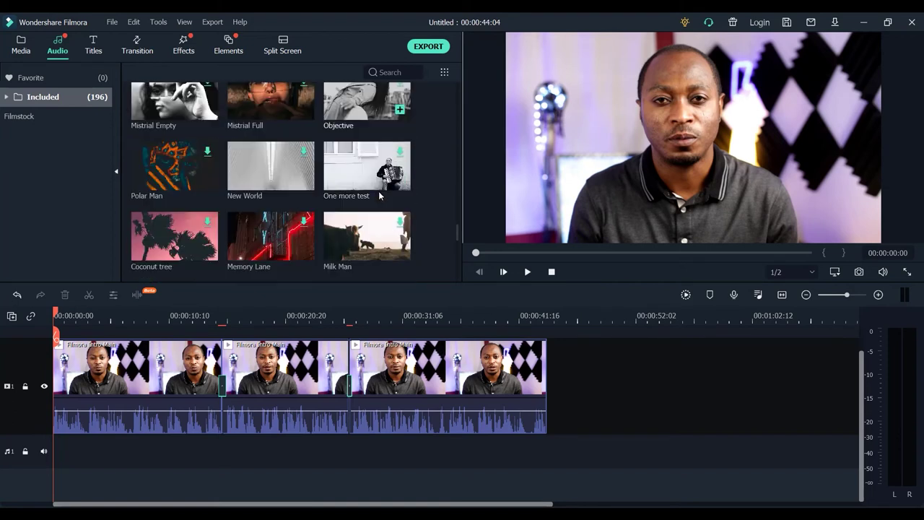
scroll(379, 191, down, 10)
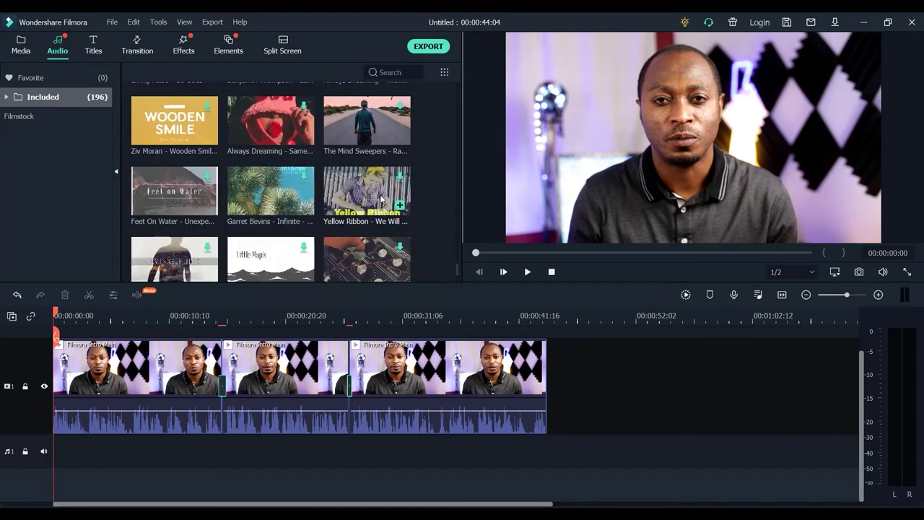
scroll(380, 194, down, 5)
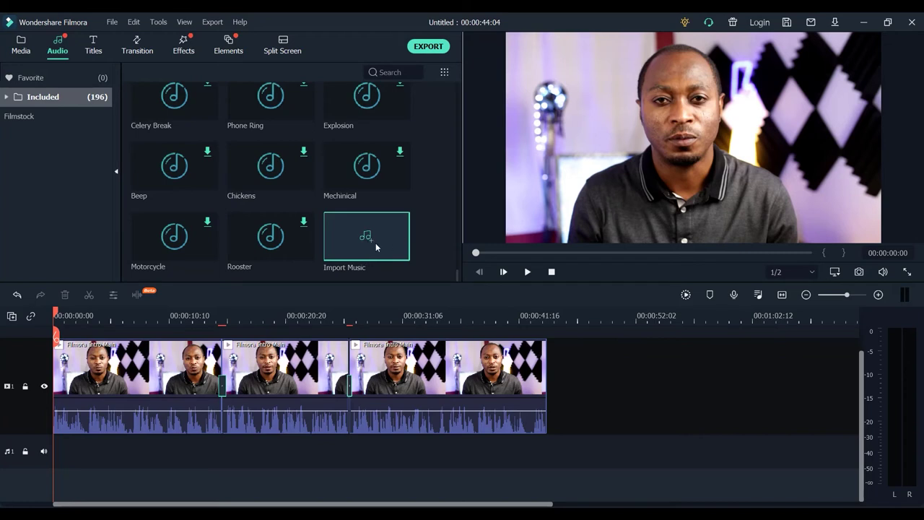
- Import Blue Dream - Cheel from This PC > Music and drag it toward the timeline
click(366, 243)
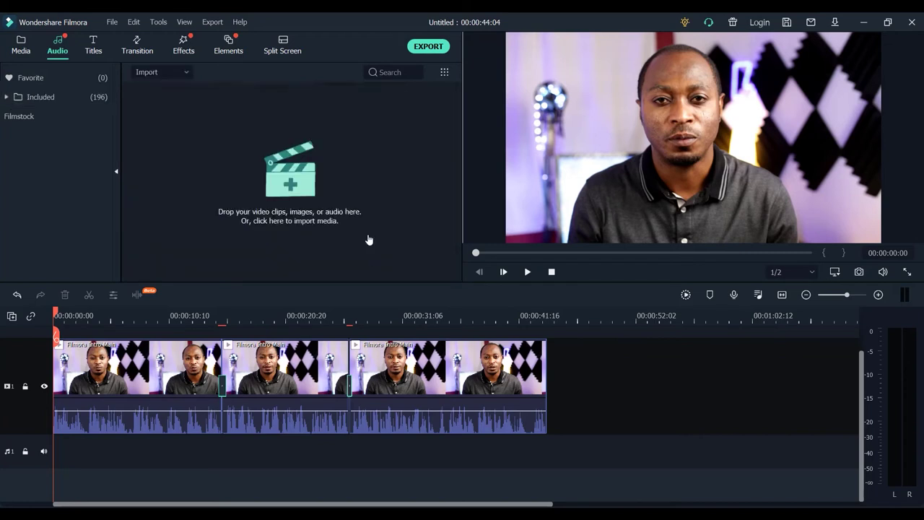
click(291, 187)
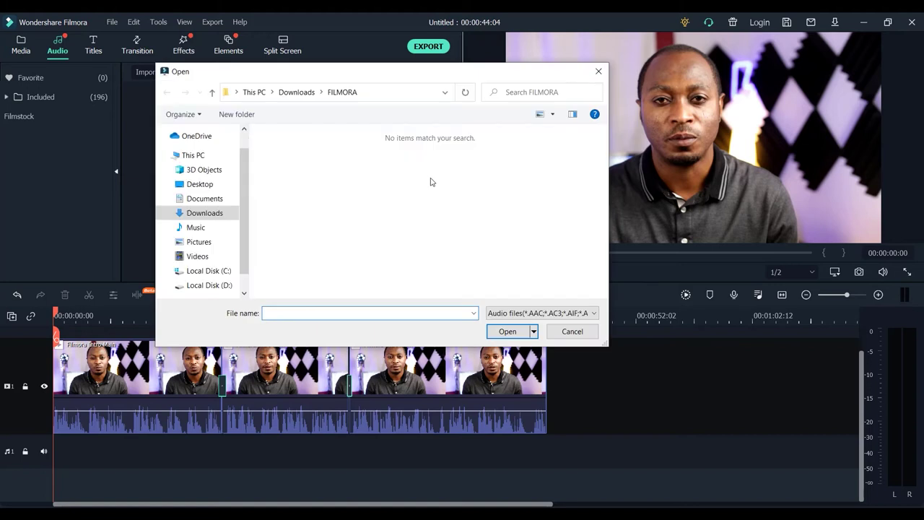
click(196, 228)
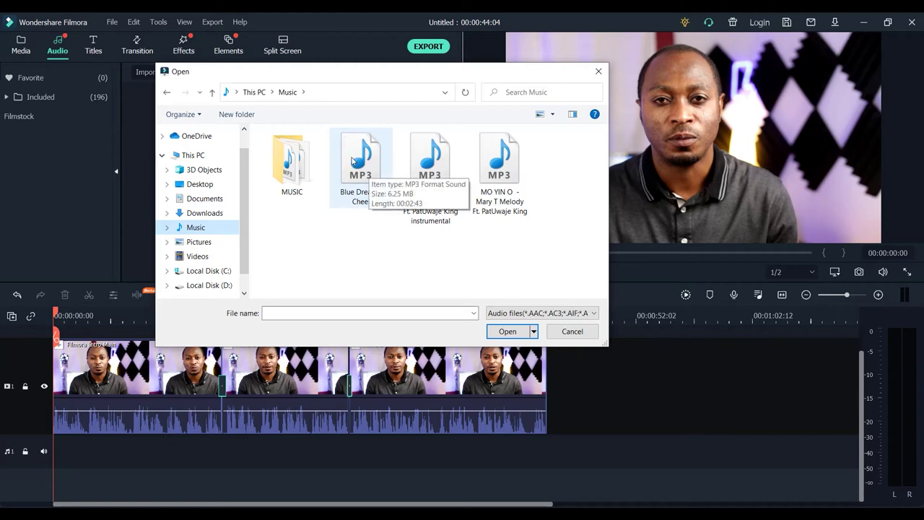
click(353, 162)
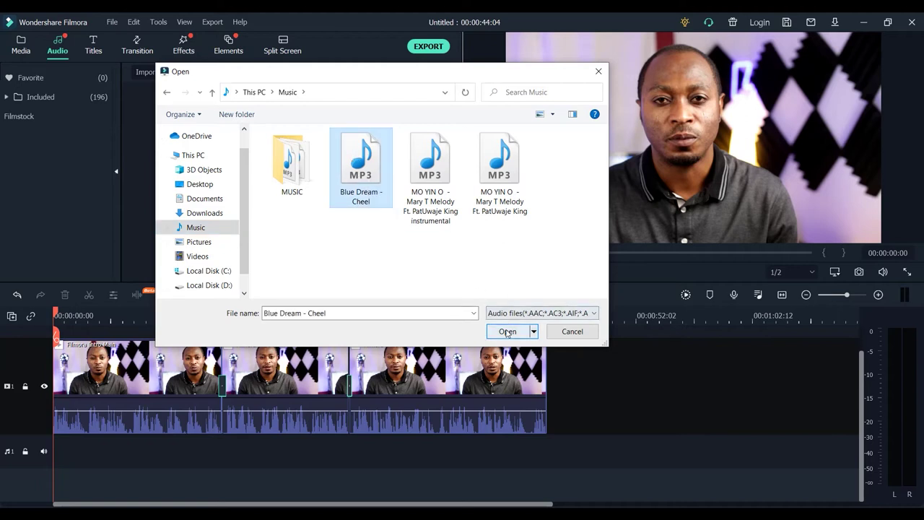
click(508, 332)
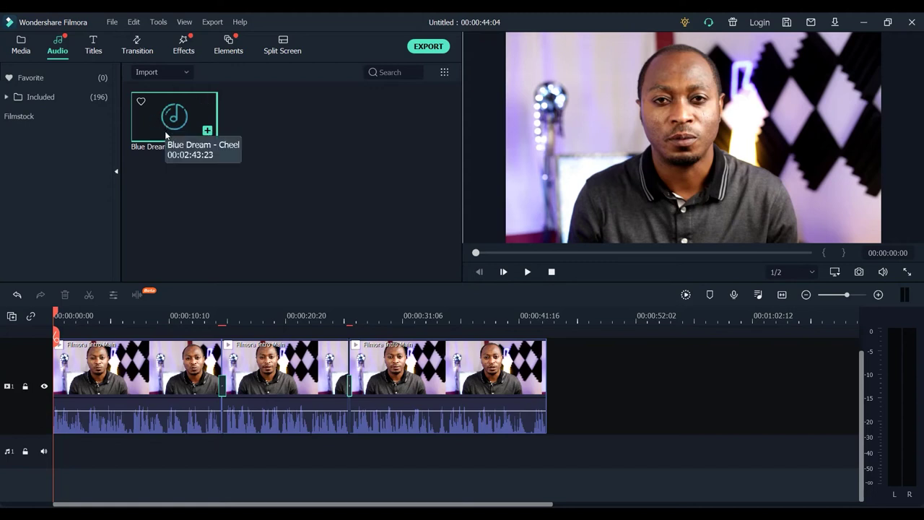
drag(161, 128, 60, 458)
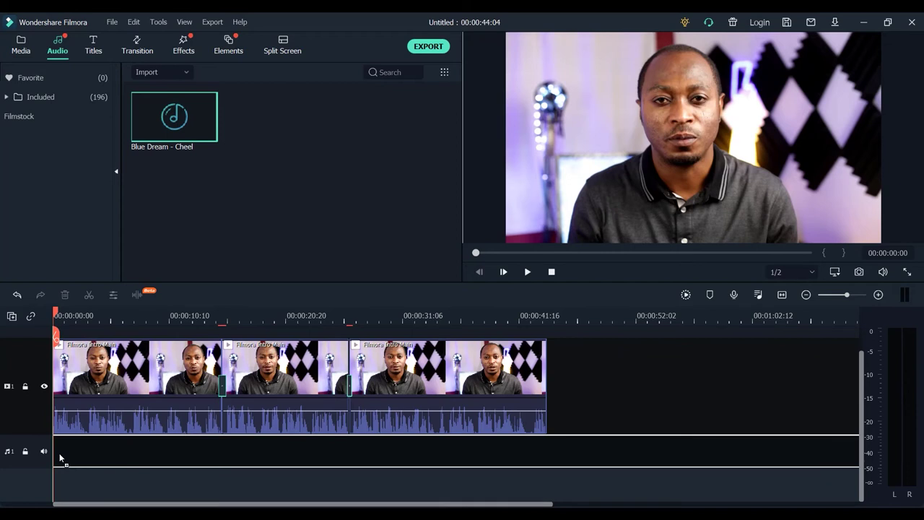
- Place Blue Dream - Cheel at 0:00 on the audio track and lower its volume to about -11 dB
drag(60, 458, 60, 458)
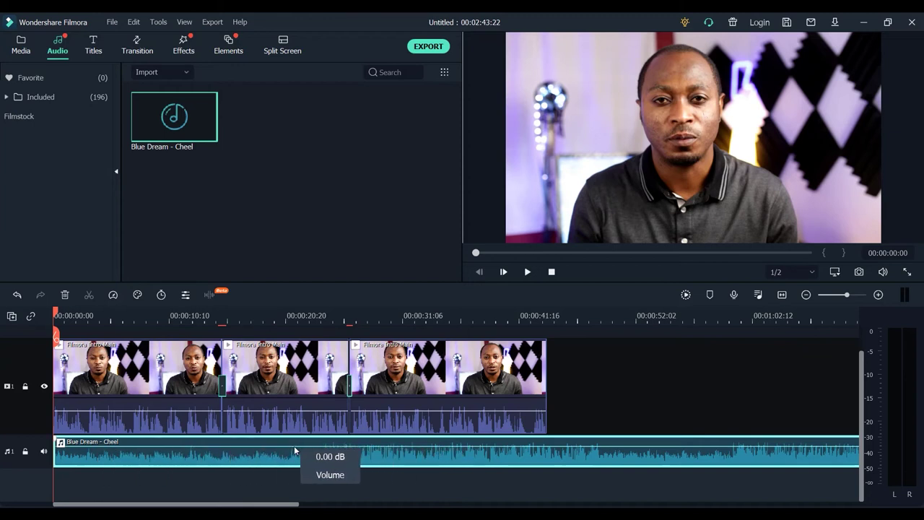
drag(294, 446, 295, 446)
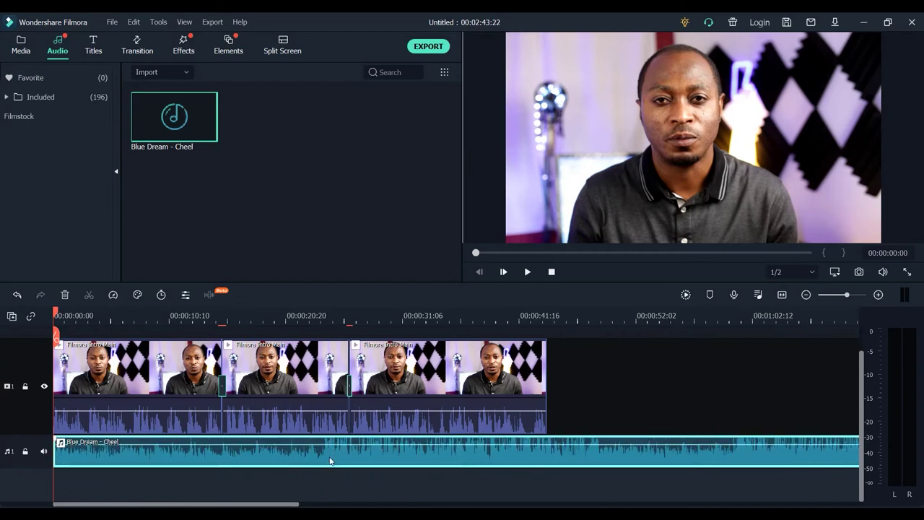
- Turn the music clip's volume down further in its Adjust Audio settings
right_click(330, 460)
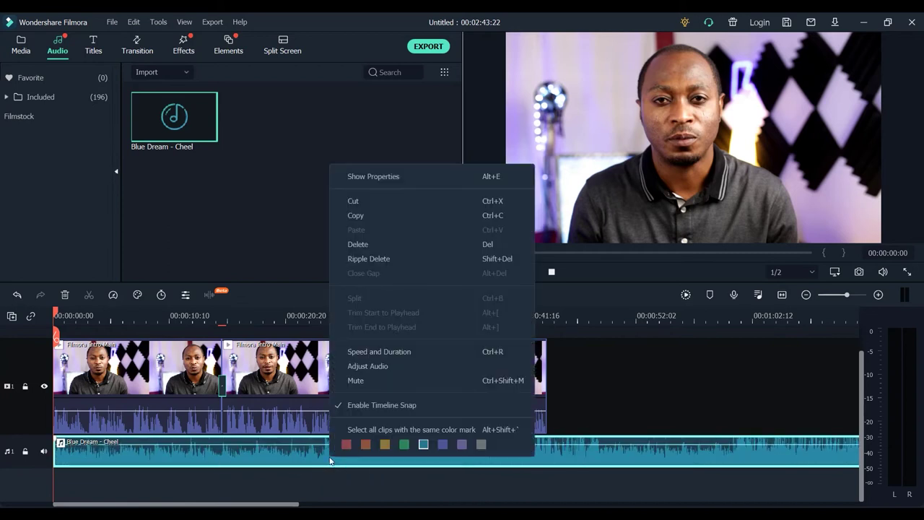
click(376, 369)
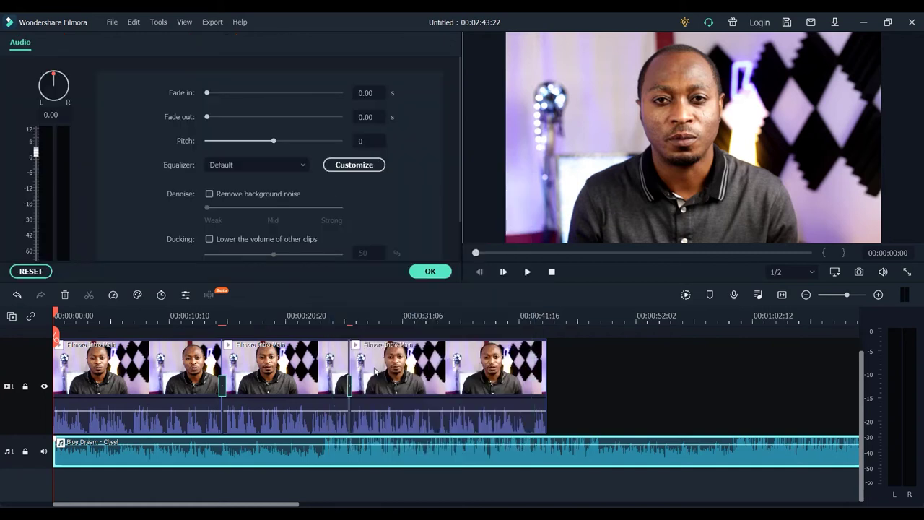
drag(36, 153, 36, 191)
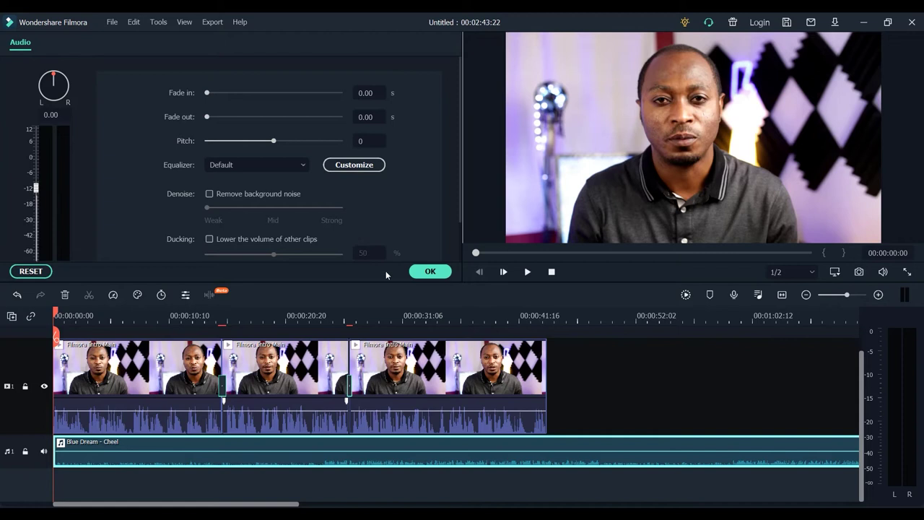
- Preview the music level, then move the playhead to where the video clips end
click(527, 272)
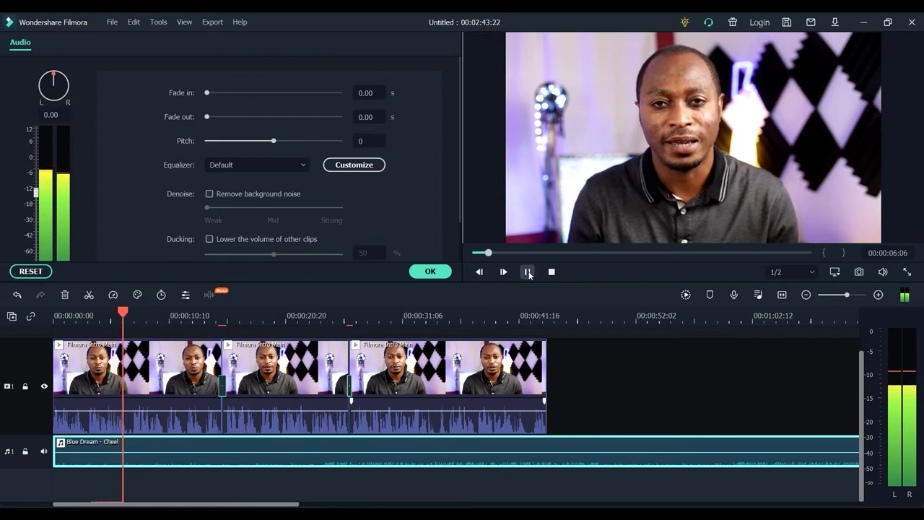
click(528, 272)
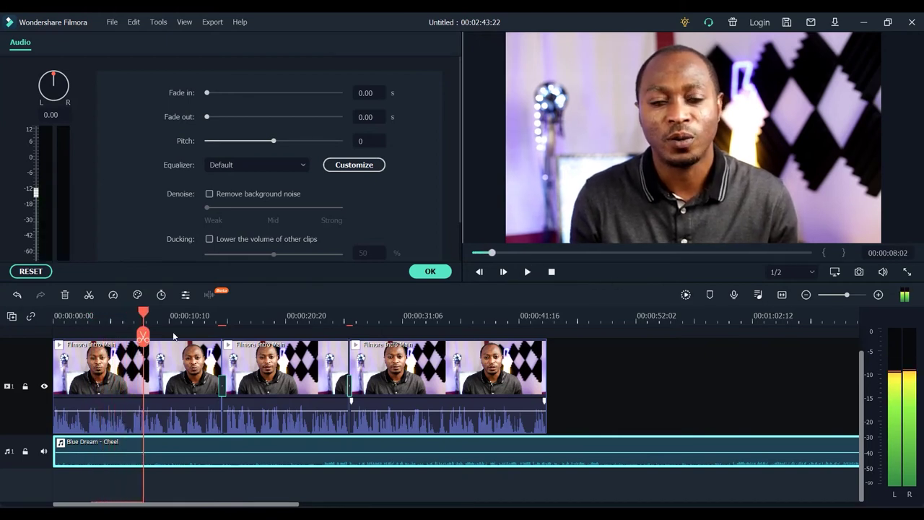
click(158, 316)
drag(253, 318, 549, 334)
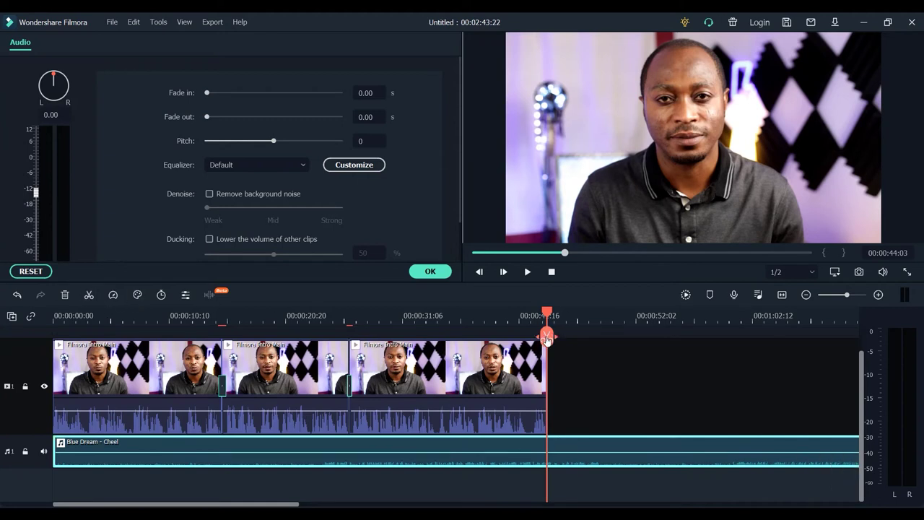
- Split the music at the video's end, delete the leftover piece, and play from about 42 seconds
click(89, 296)
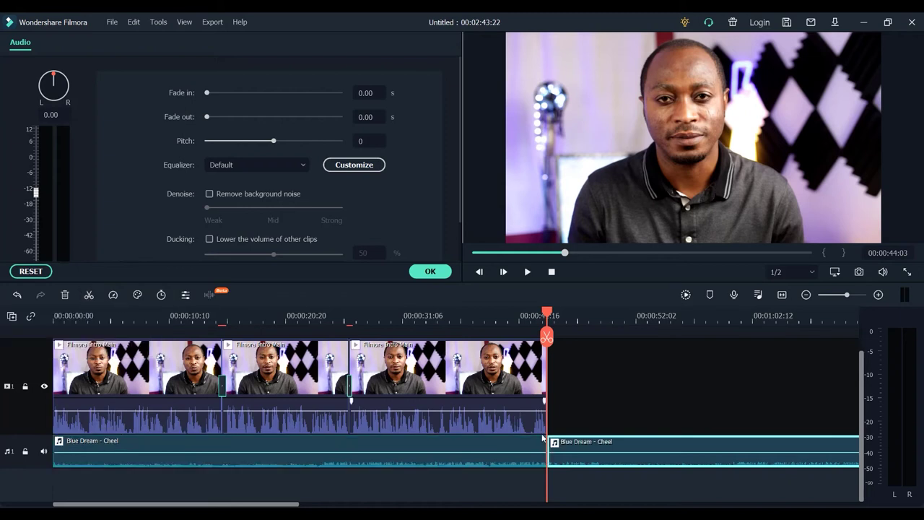
mouse_move(639, 452)
click(65, 295)
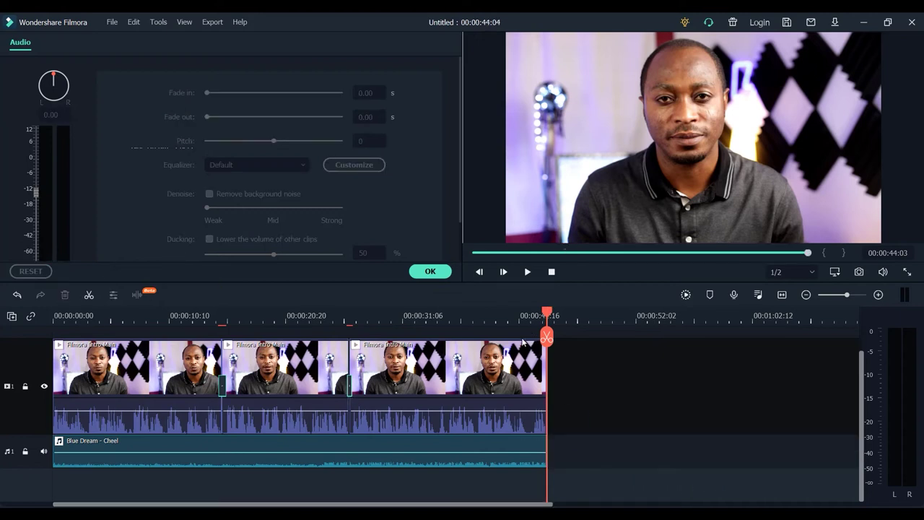
click(512, 316)
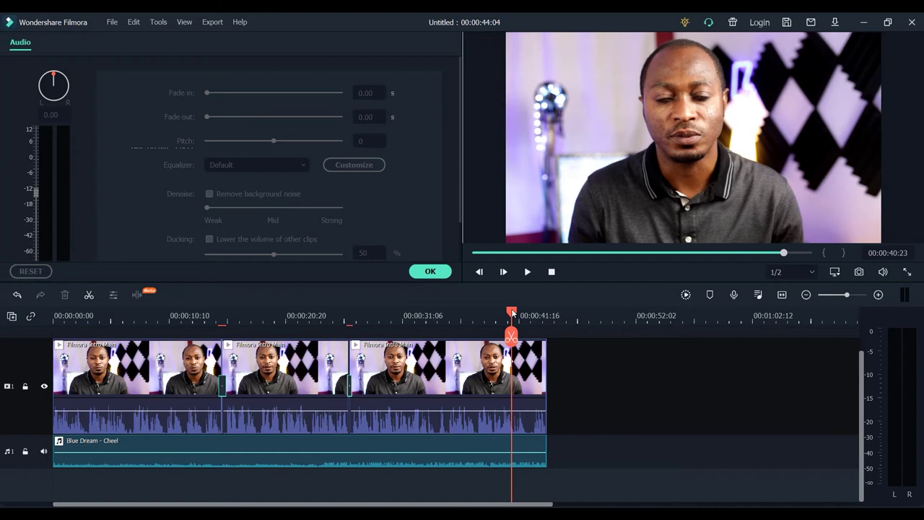
drag(513, 315, 526, 315)
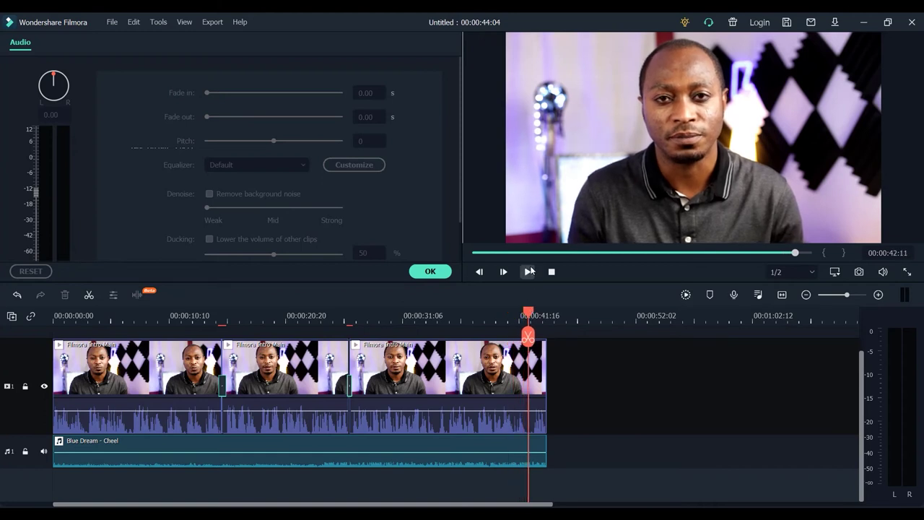
click(527, 272)
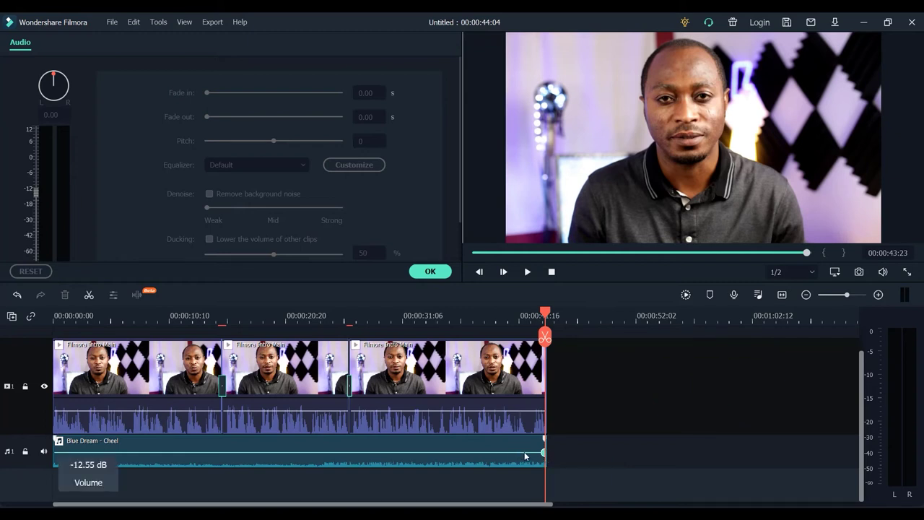
- Add volume keyframes near the music's end and pull the last down to about -41 dB
alt+click(523, 452)
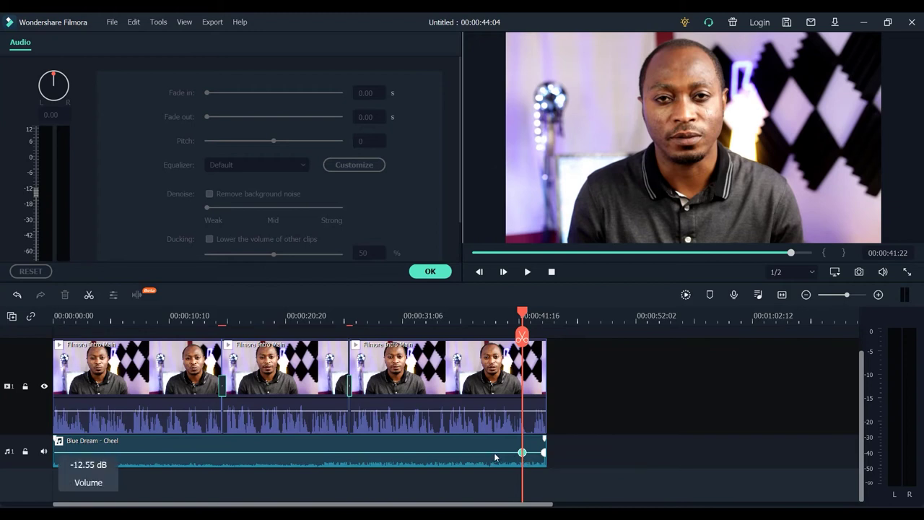
alt+click(494, 452)
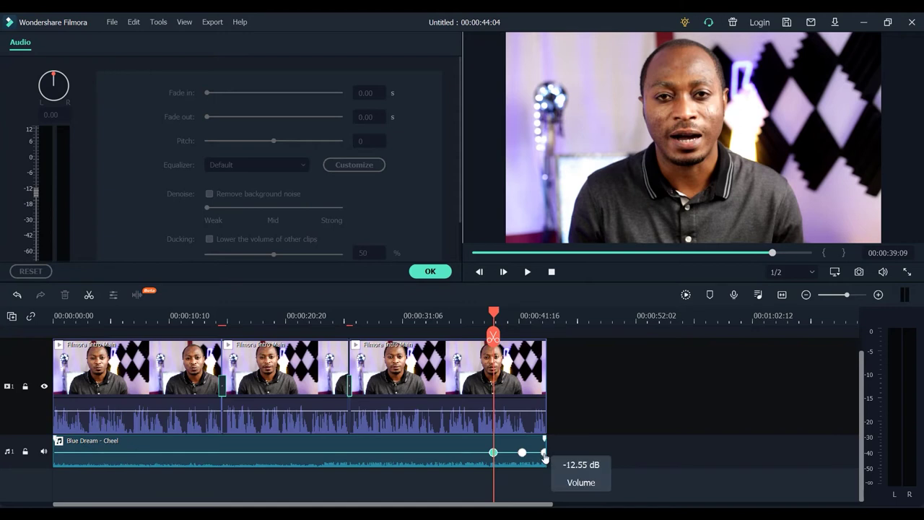
mouse_move(544, 455)
mouse_down()
mouse_move(551, 469)
mouse_move(542, 460)
mouse_up()
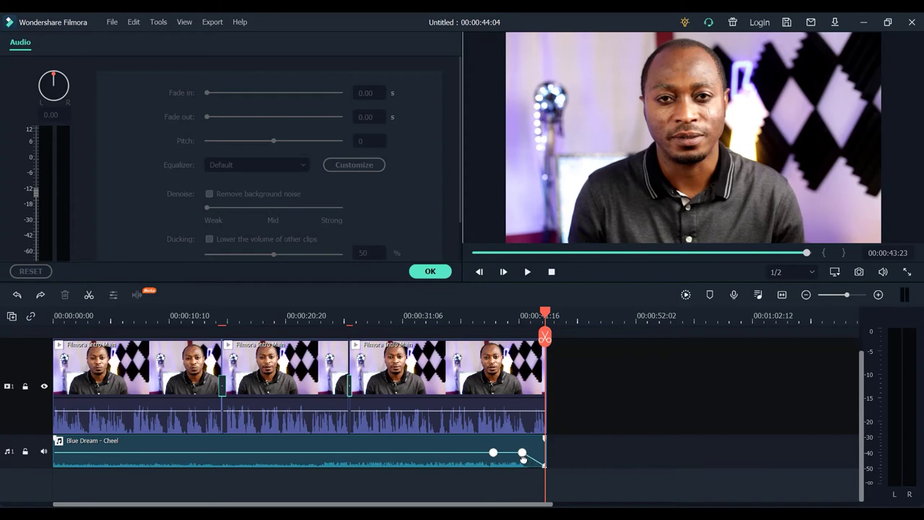
drag(523, 457, 521, 455)
- Play back the fade-out, return the playhead to the start and confirm the audio adjustments
click(498, 320)
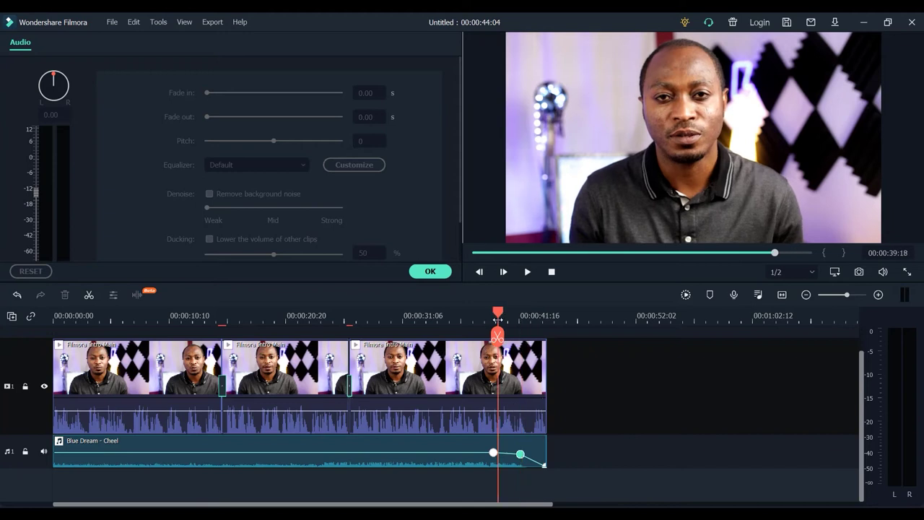
key(space)
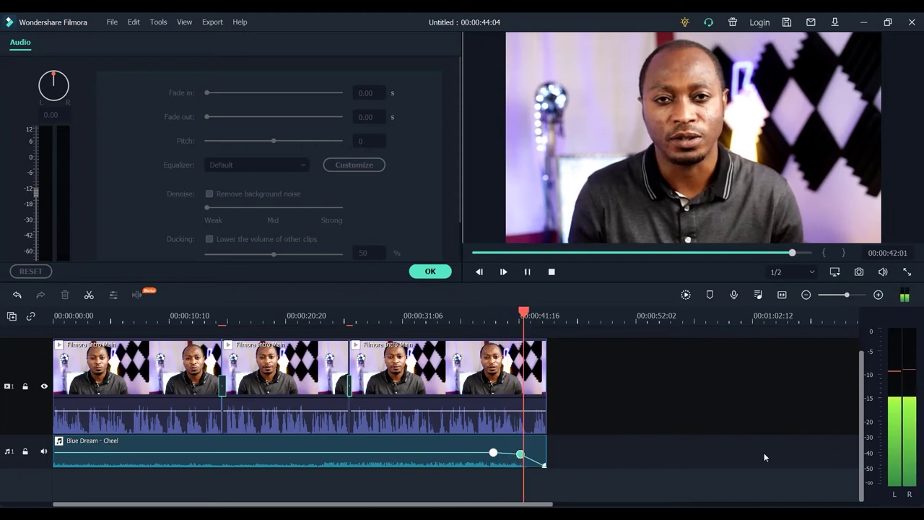
drag(540, 319, 12, 318)
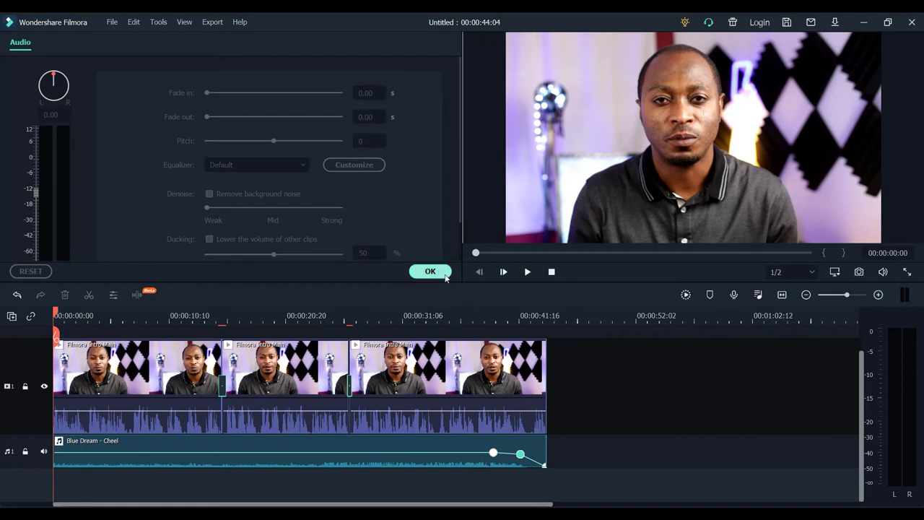
click(431, 273)
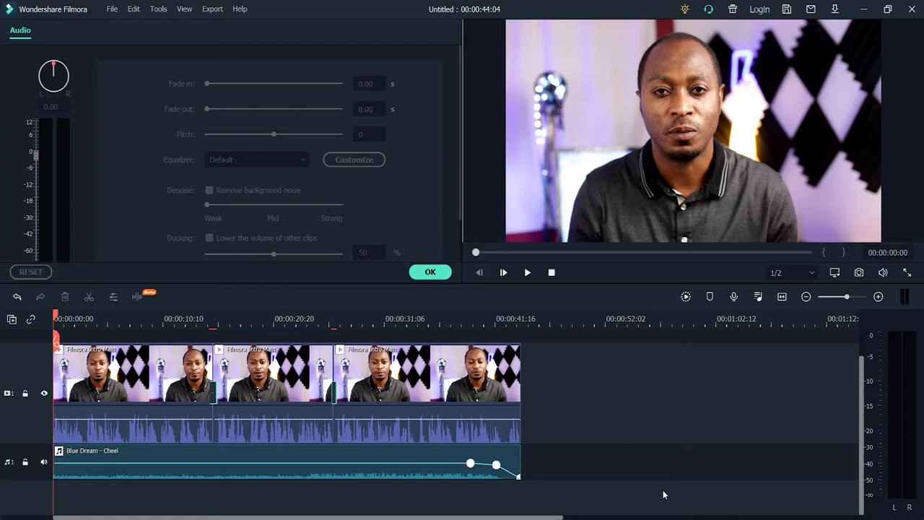
- Record an 18-second microphone voiceover and keep it as REC_20210702_213418 on a new track
click(734, 297)
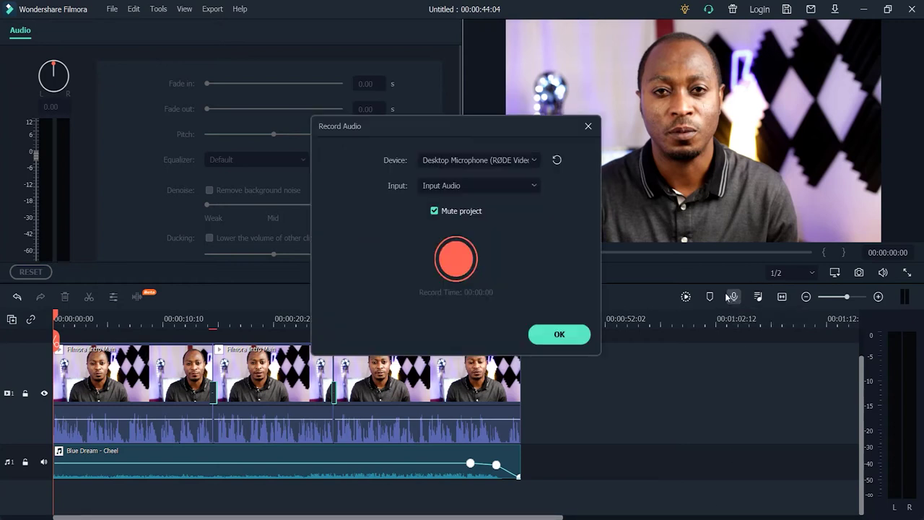
drag(516, 123, 489, 117)
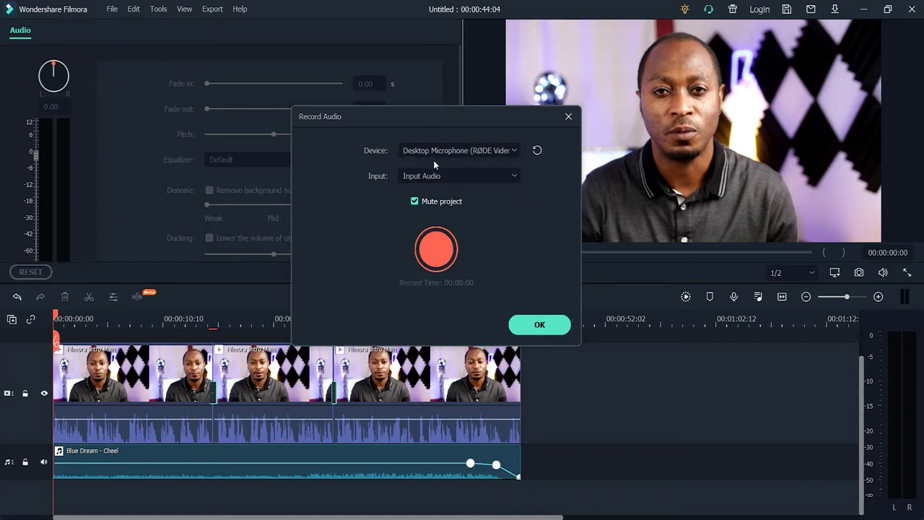
click(436, 253)
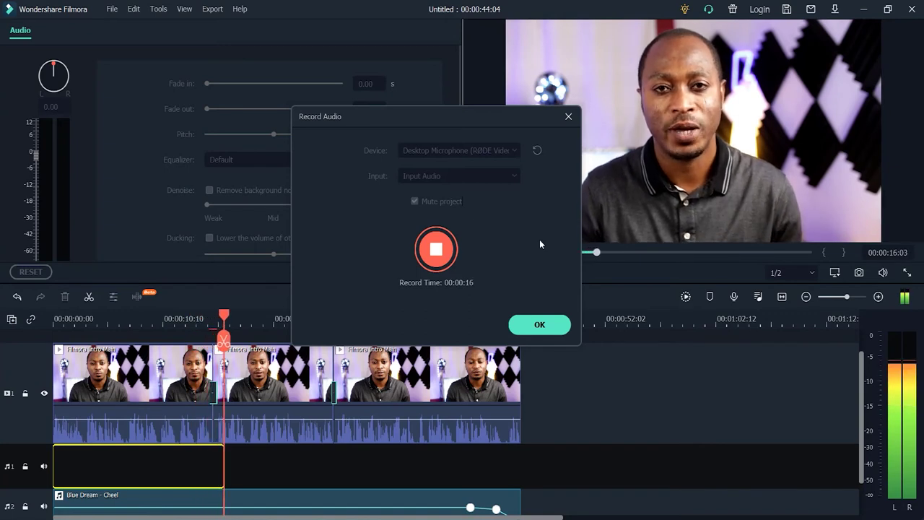
click(540, 327)
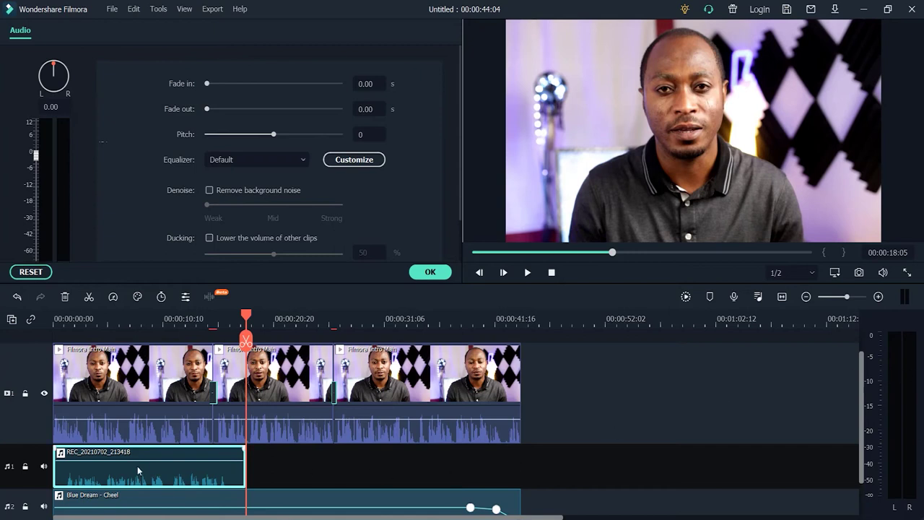
- Lower the first talking-head clip's own audio under the REC_20210702_213418 voiceover and play back from the start
drag(246, 318, 65, 323)
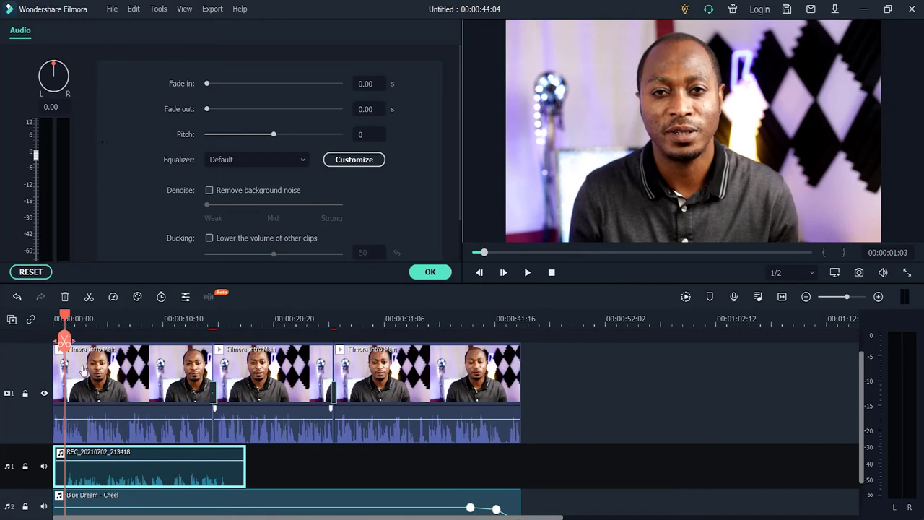
drag(117, 418, 113, 440)
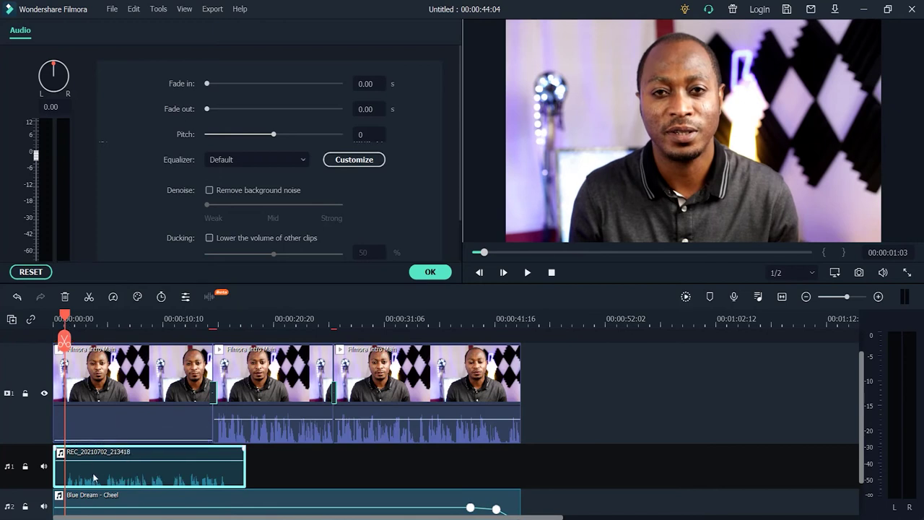
click(528, 273)
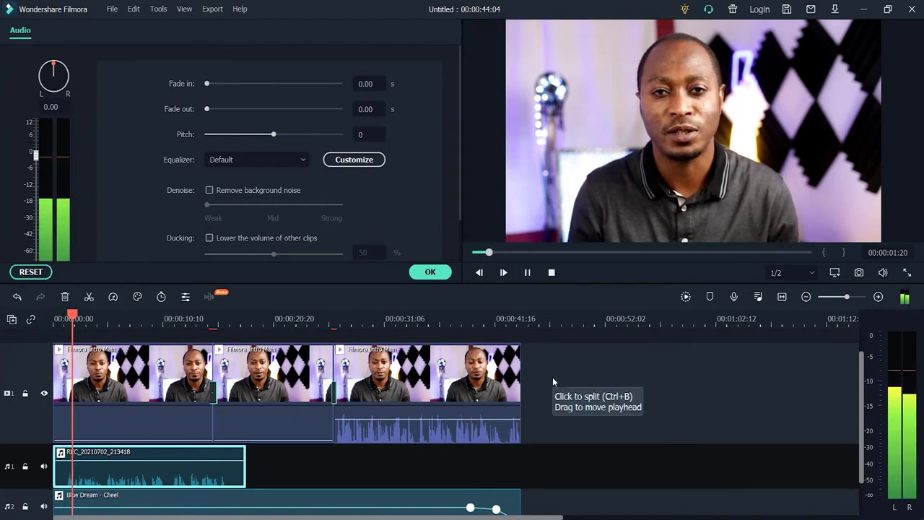
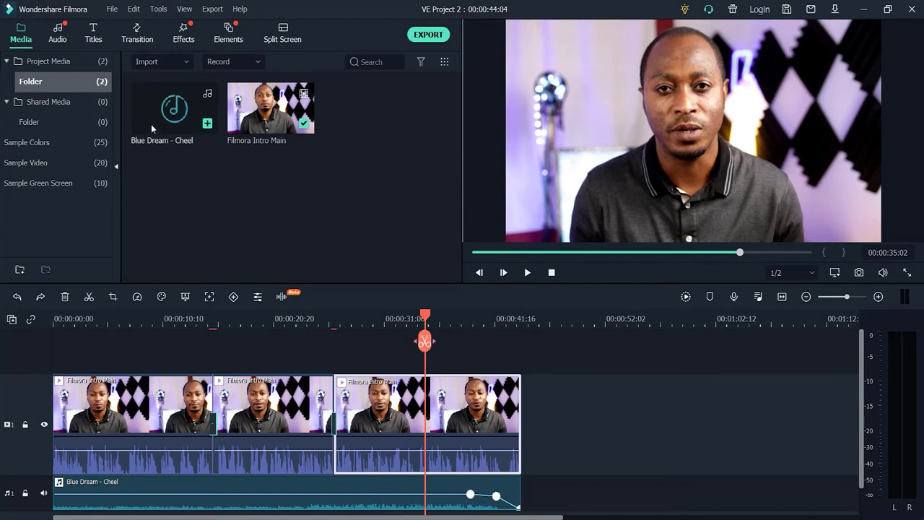
- Browse the Titles templates, then select and preview the New LowerThirds 2 template
click(93, 34)
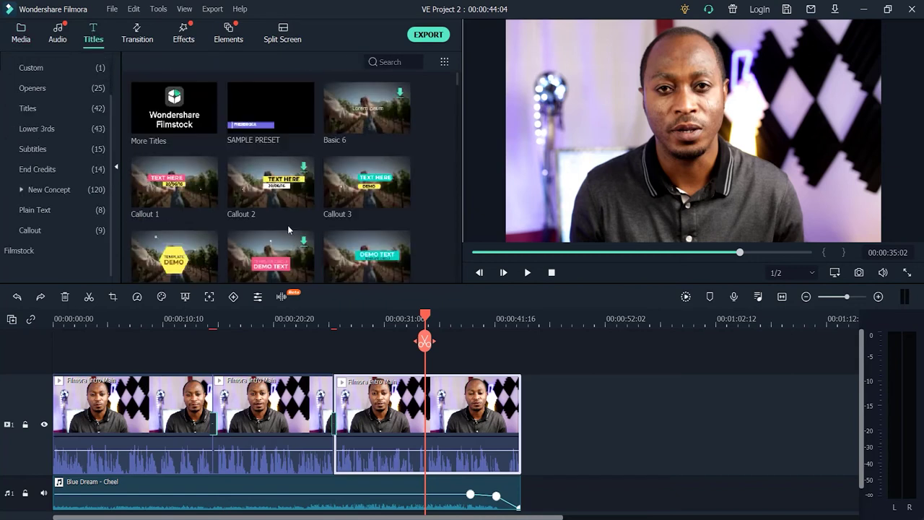
scroll(287, 224, down, 3)
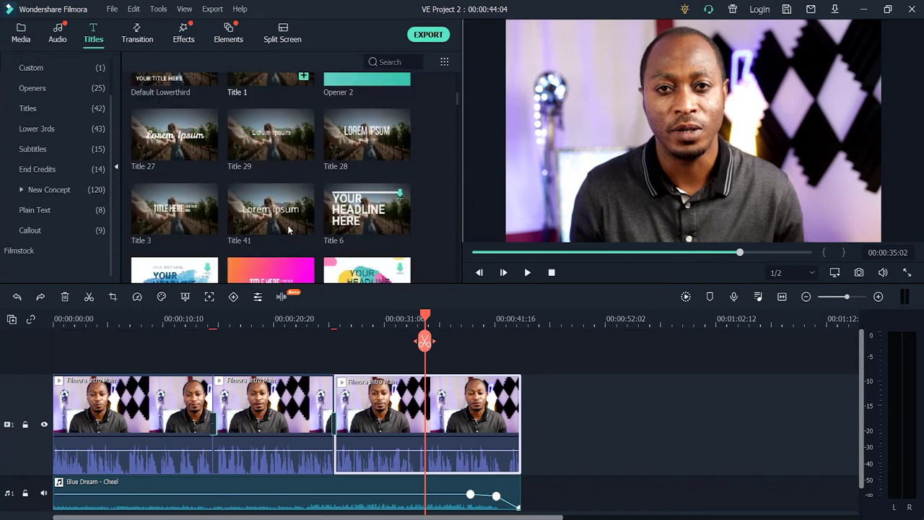
scroll(288, 224, up, 3)
scroll(288, 225, down, 3)
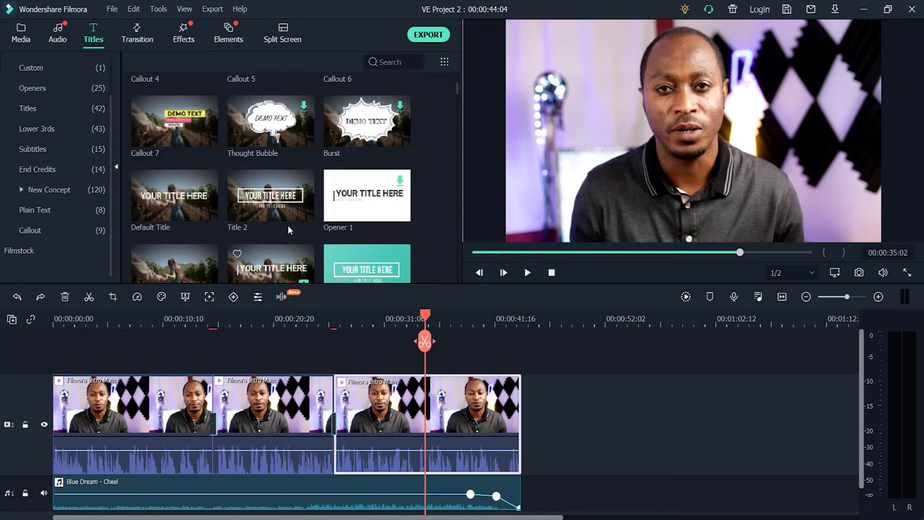
scroll(292, 225, up, 3)
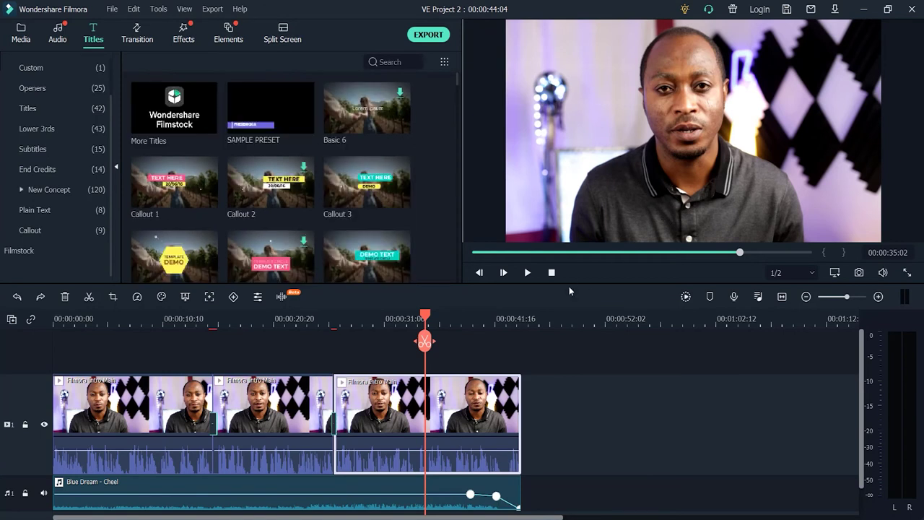
mouse_move(290, 206)
scroll(290, 206, down, 10)
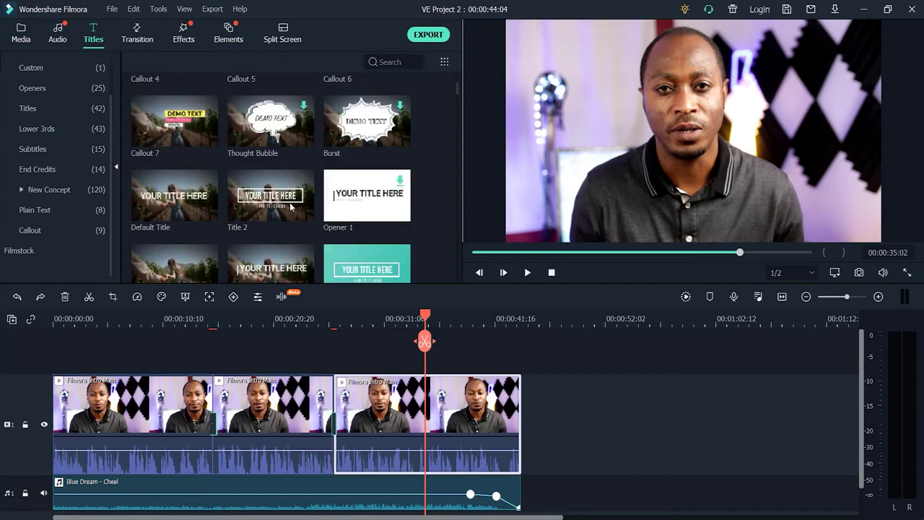
scroll(290, 202, down, 3)
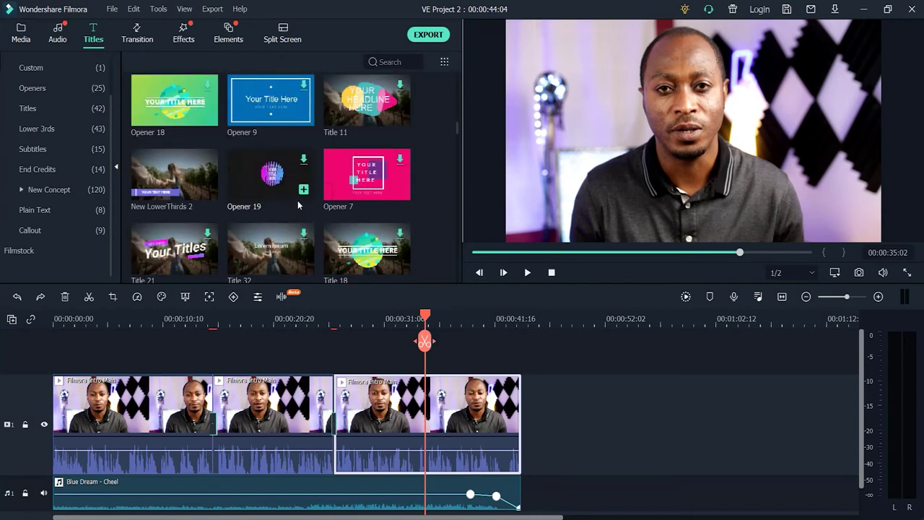
click(161, 180)
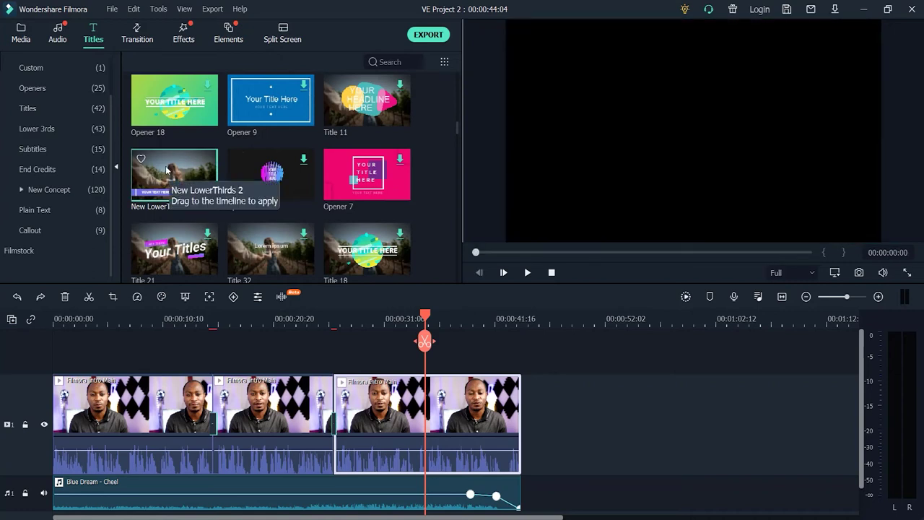
double_click(165, 172)
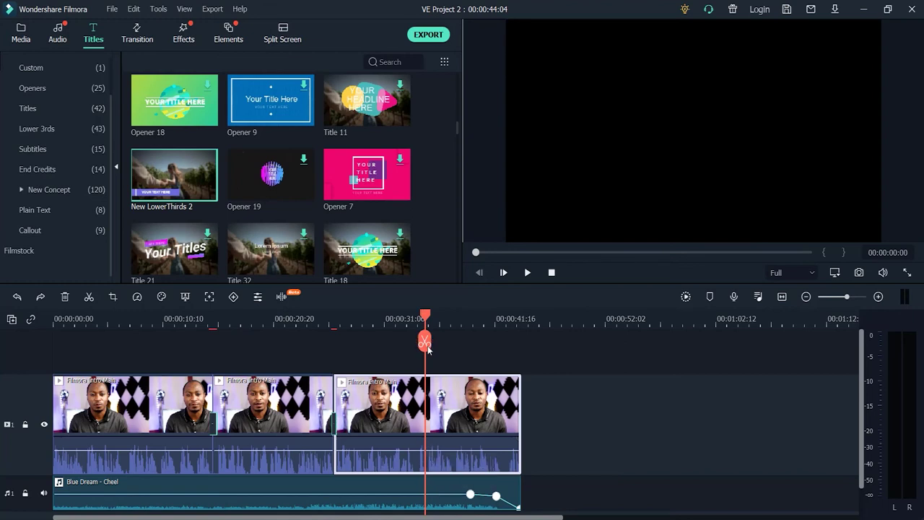
- Drag New LowerThirds 2 onto track 2 above the video clip and play it back
mouse_move(151, 173)
drag(151, 174, 436, 359)
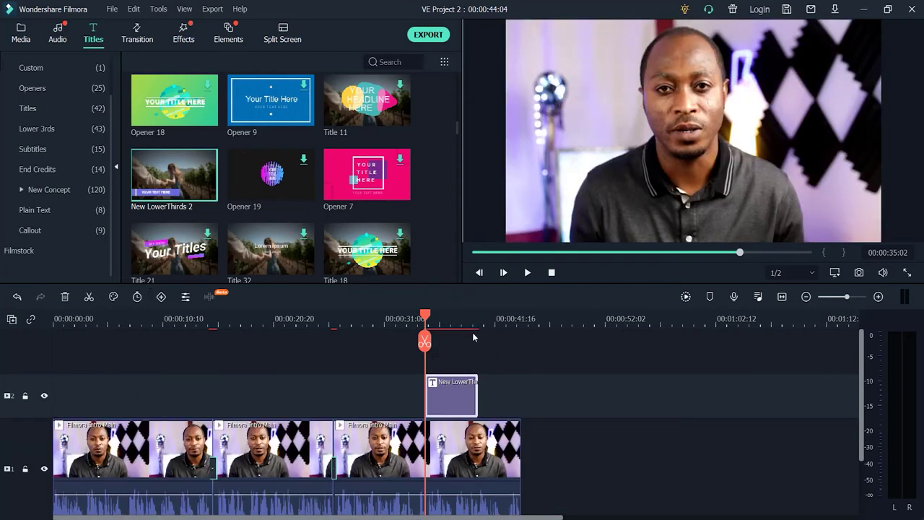
click(529, 275)
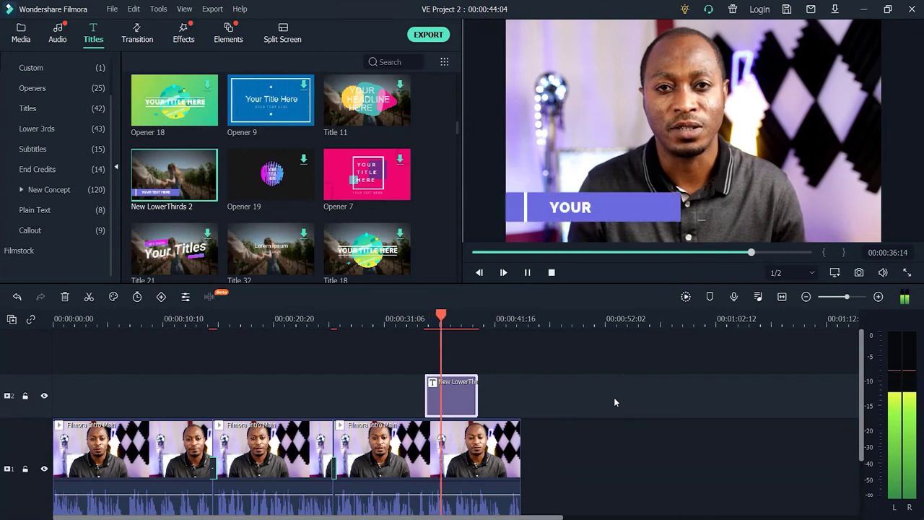
key(space)
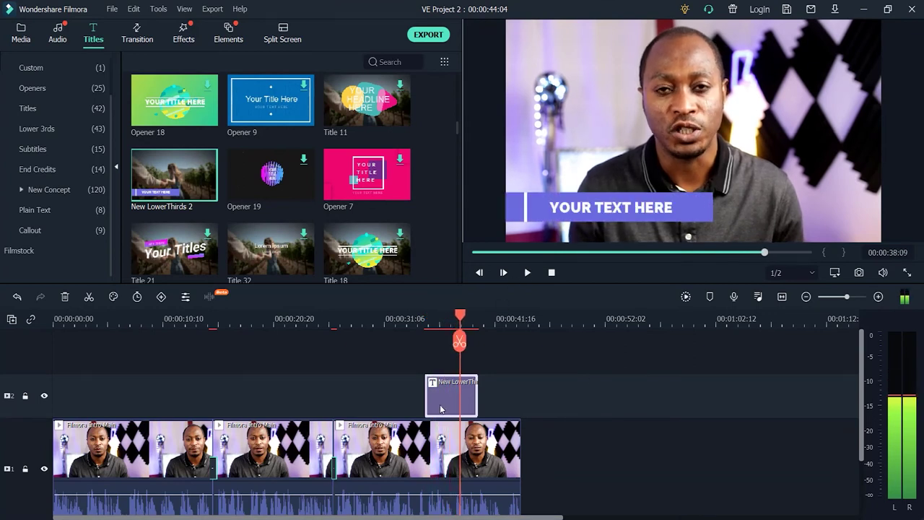
- Shift the title clip slightly earlier and replay to check the YOUR TEXT HERE banner
click(429, 395)
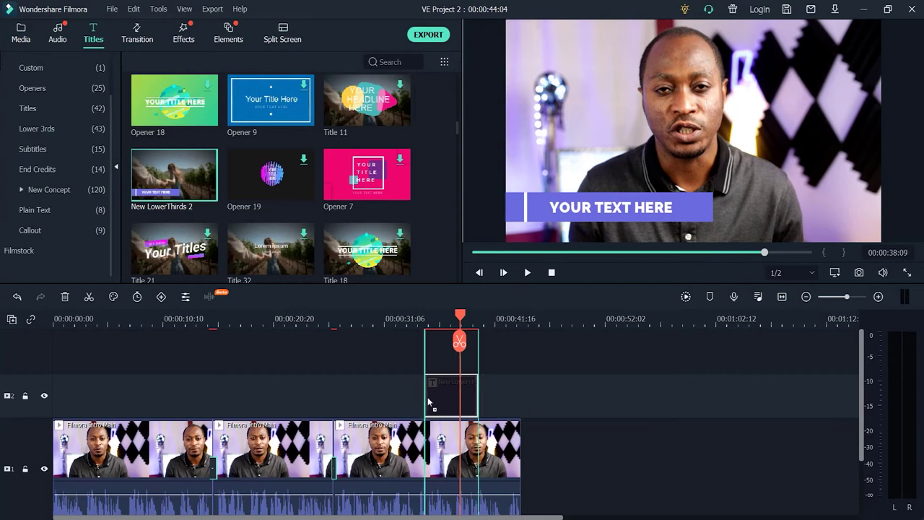
drag(460, 316, 421, 321)
click(444, 399)
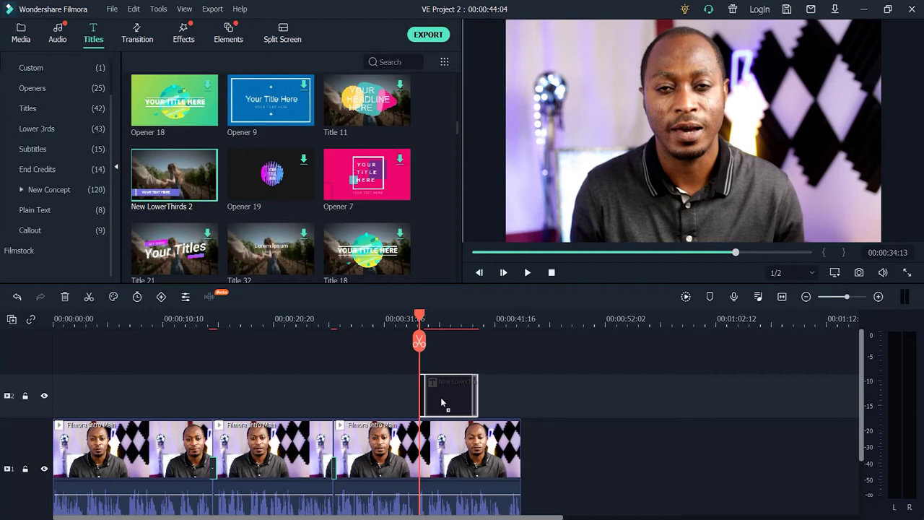
key(space)
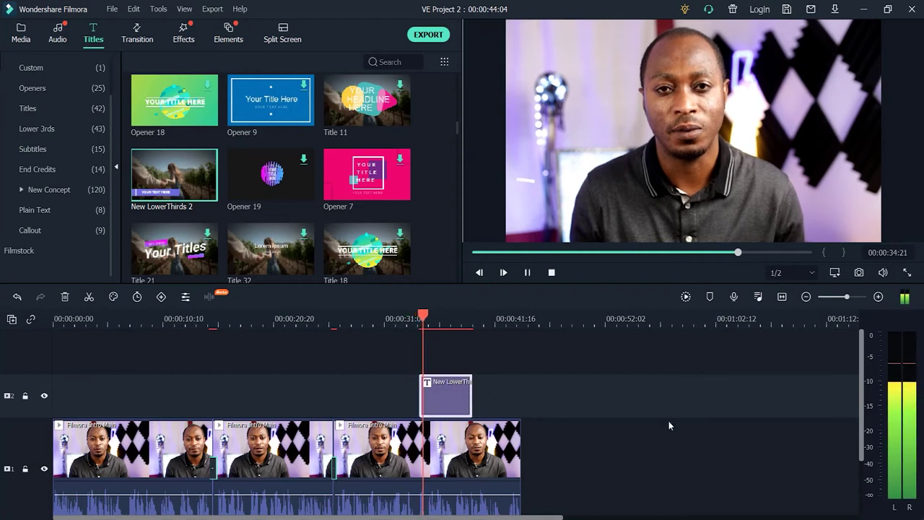
click(528, 272)
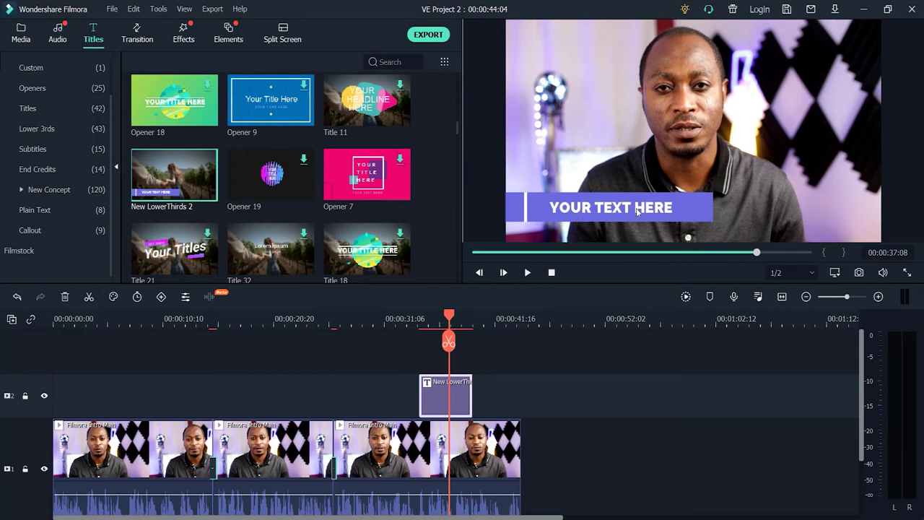
- Open the title clip's text editor and replace YOUR TEXT HERE with the speaker's full name
double_click(442, 401)
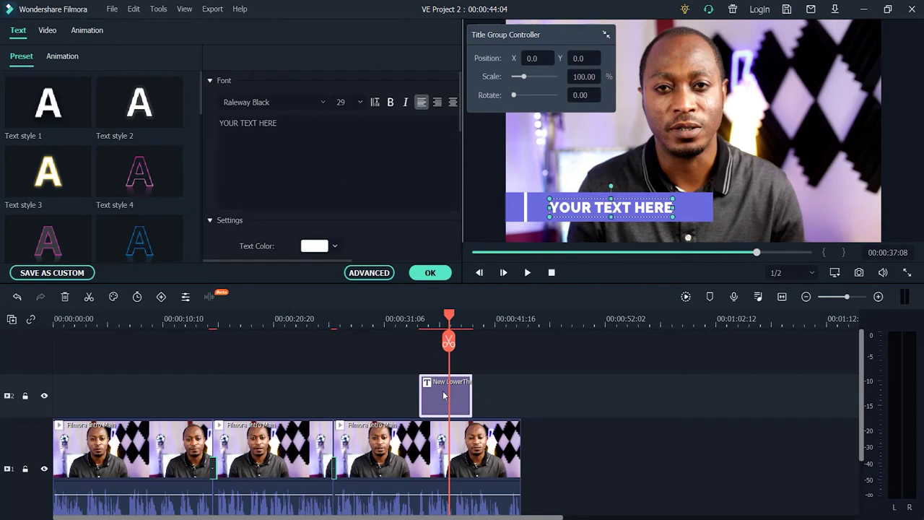
click(303, 145)
drag(280, 123, 186, 133)
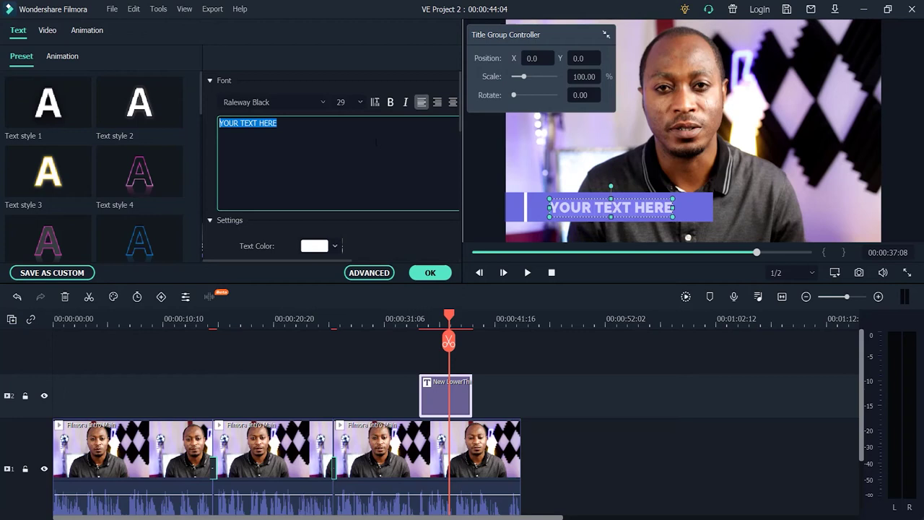
click(194, 135)
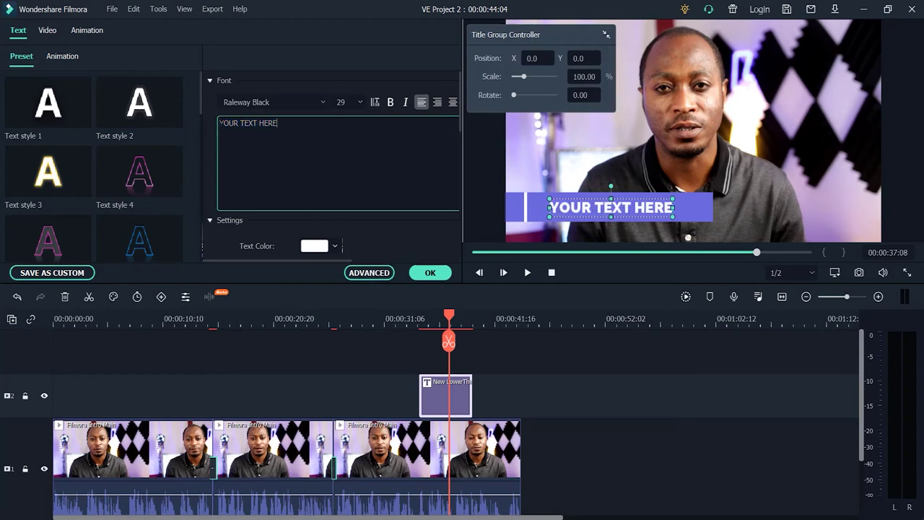
key(ctrl+a)
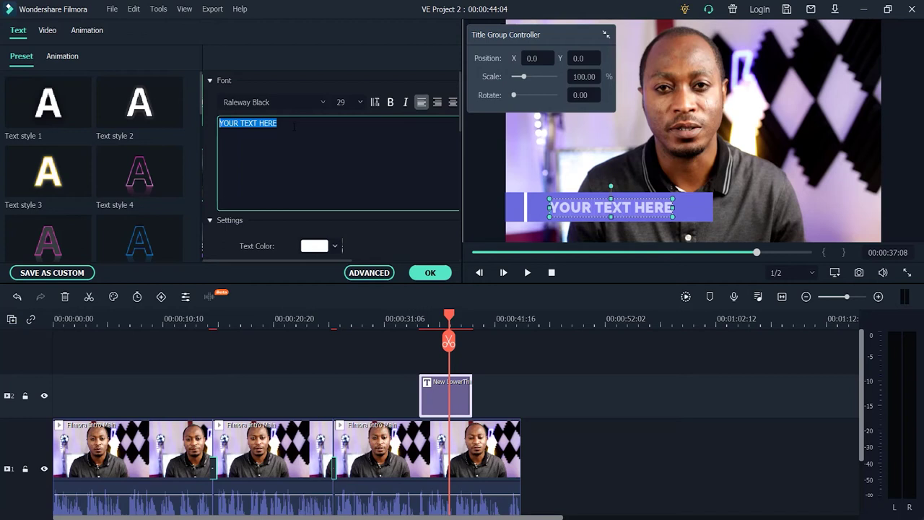
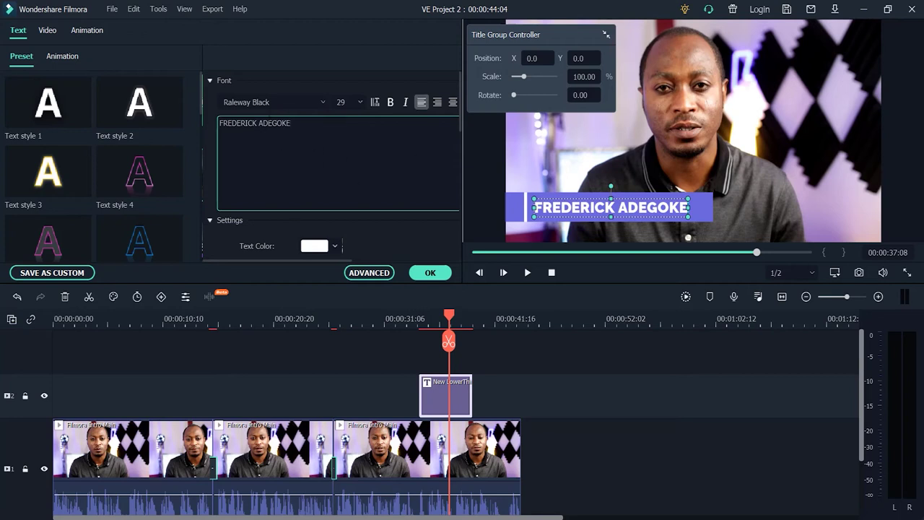
- Open Advanced Text Edit and try a magenta border on the title text, then remove it
click(376, 275)
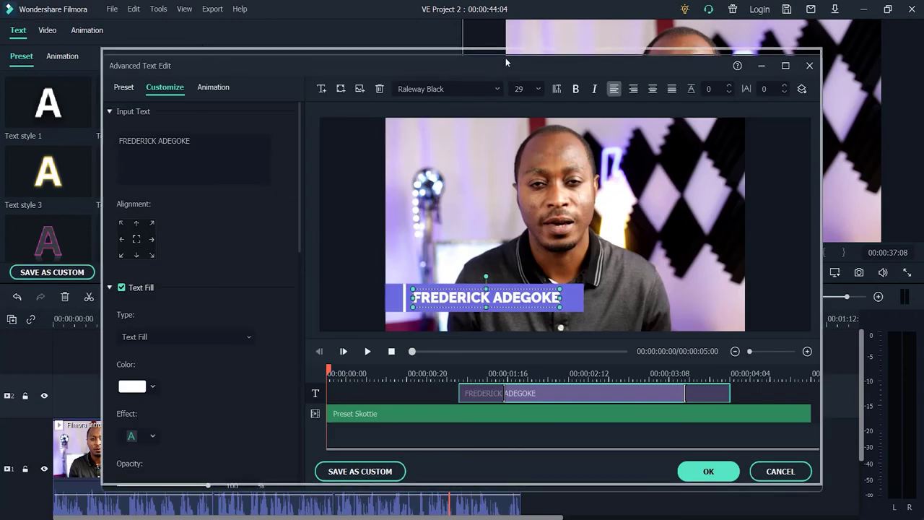
drag(505, 57, 506, 29)
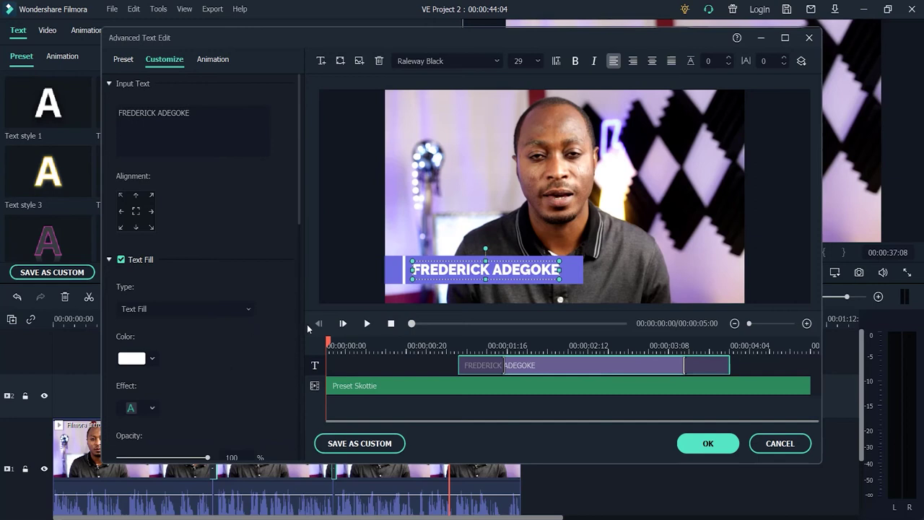
scroll(198, 356, down, 7)
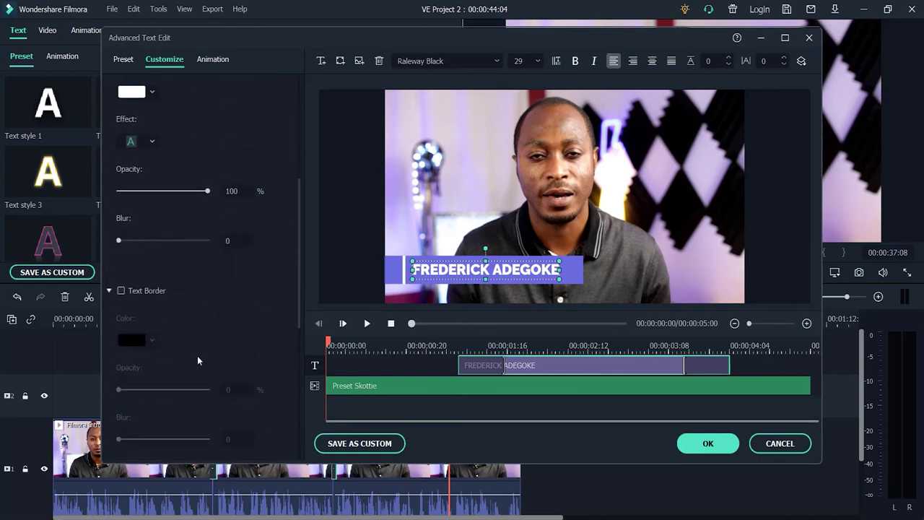
scroll(197, 356, up, 1)
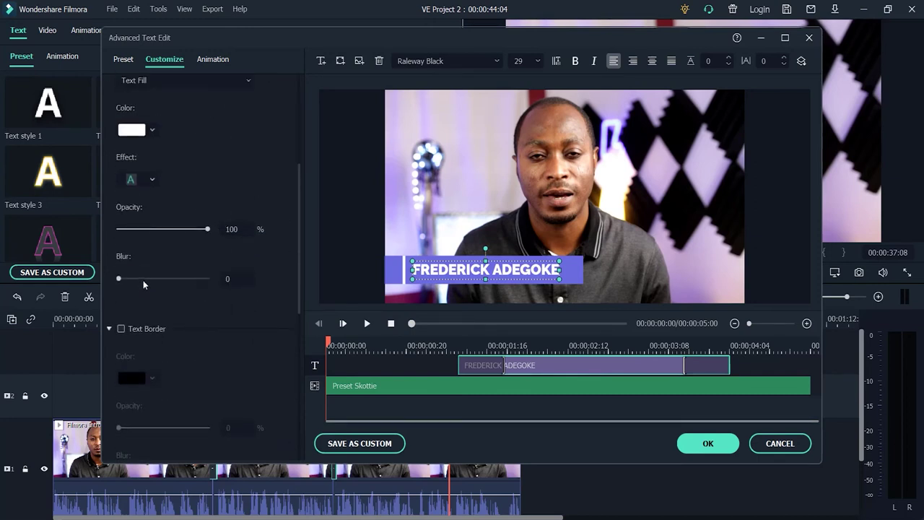
click(243, 279)
click(122, 329)
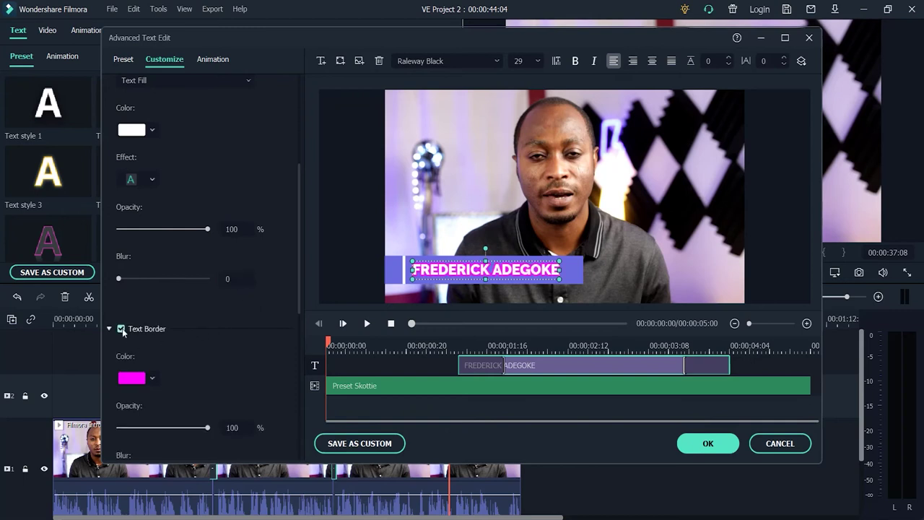
click(121, 329)
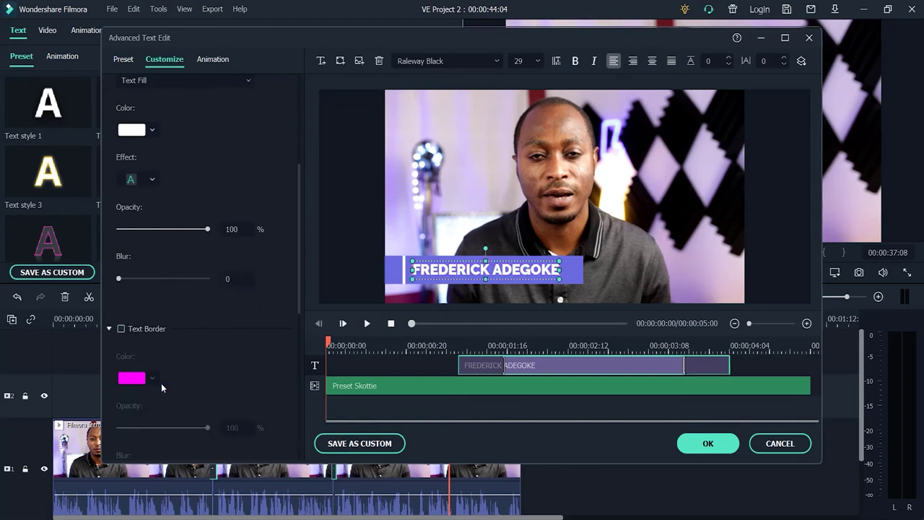
- Toggle the text border and a drop shadow on and off, leaving both disabled
scroll(151, 397, down, 1)
click(120, 291)
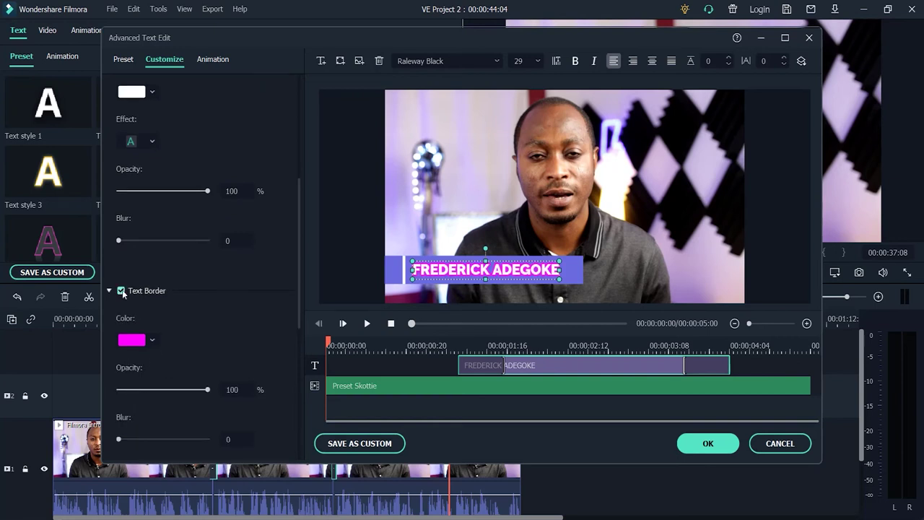
click(121, 291)
scroll(144, 294, down, 6)
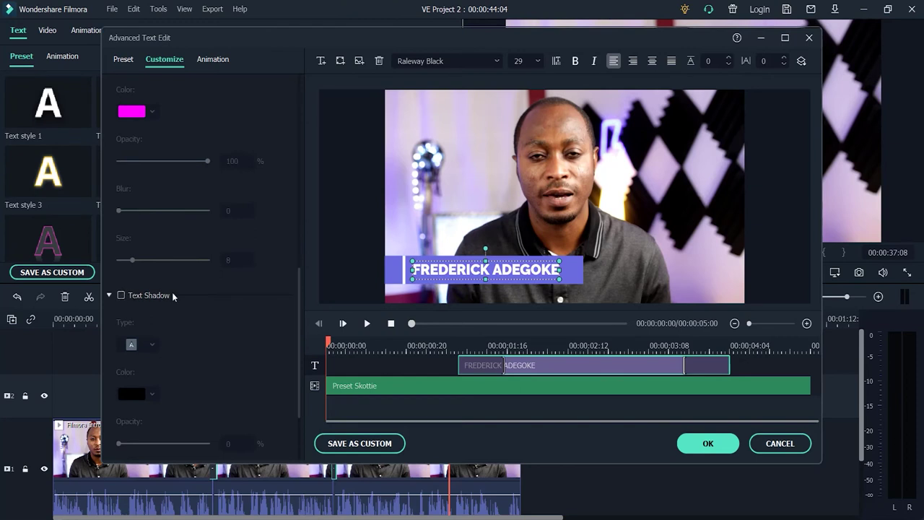
click(121, 296)
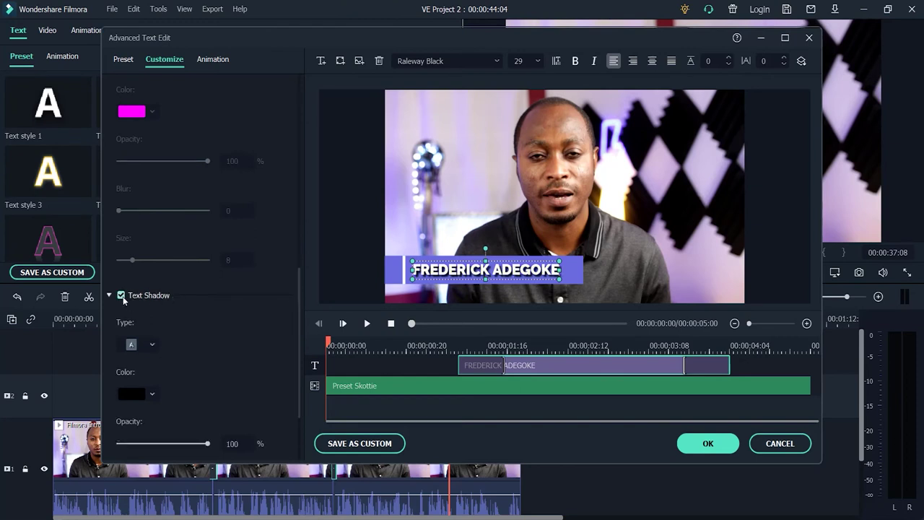
click(121, 296)
scroll(170, 377, up, 6)
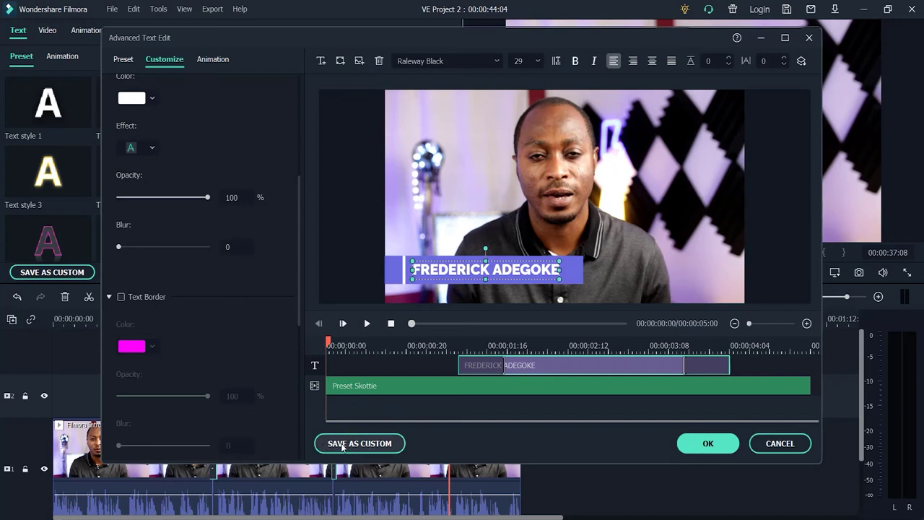
- Cancel saving the style as custom preset My preset1, then confirm the text edits with OK
click(364, 446)
drag(395, 225, 316, 223)
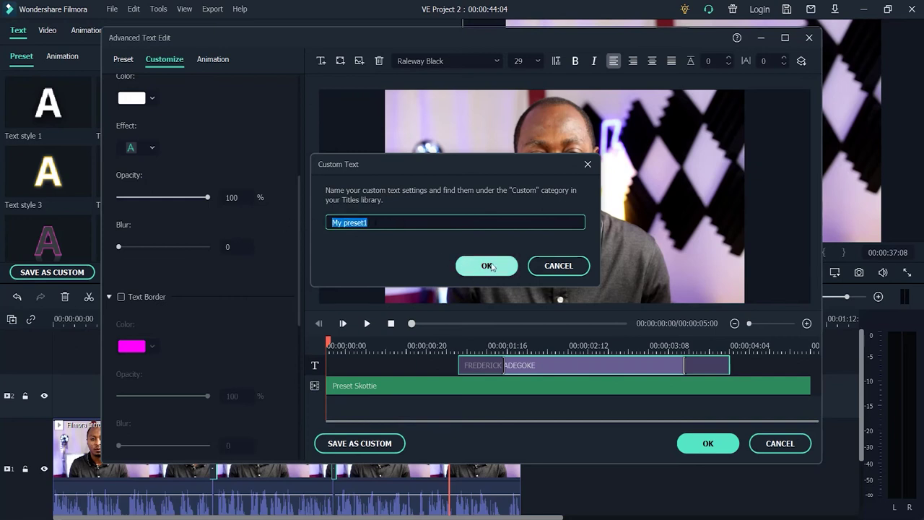
click(588, 164)
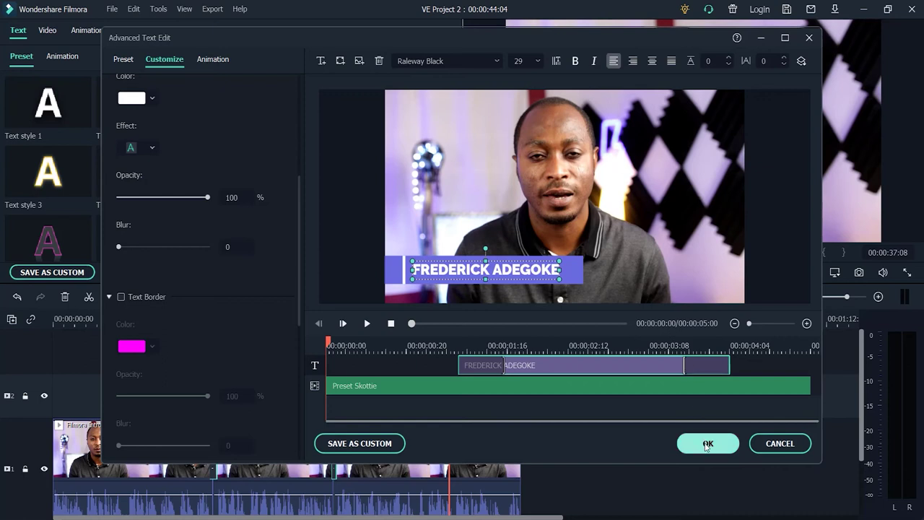
click(707, 444)
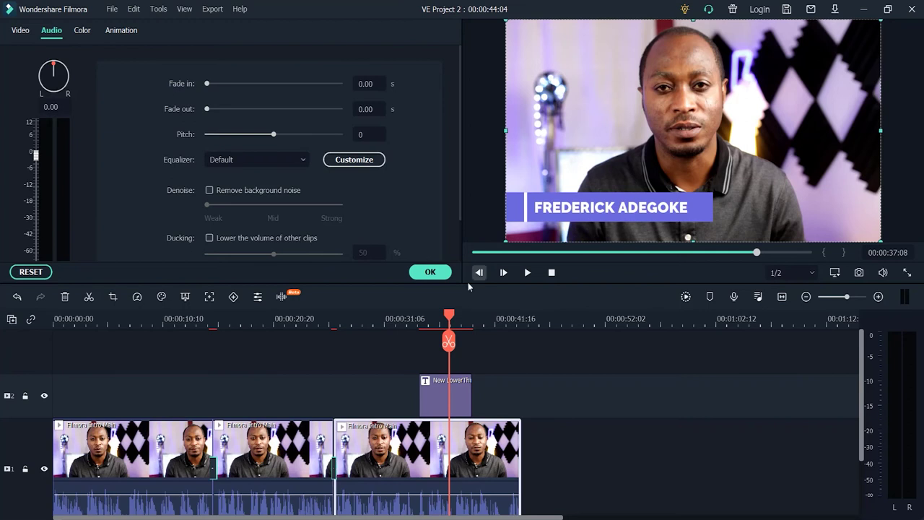
- Move the playhead to 00:00:41:01 and close the clip's audio settings with OK
click(489, 320)
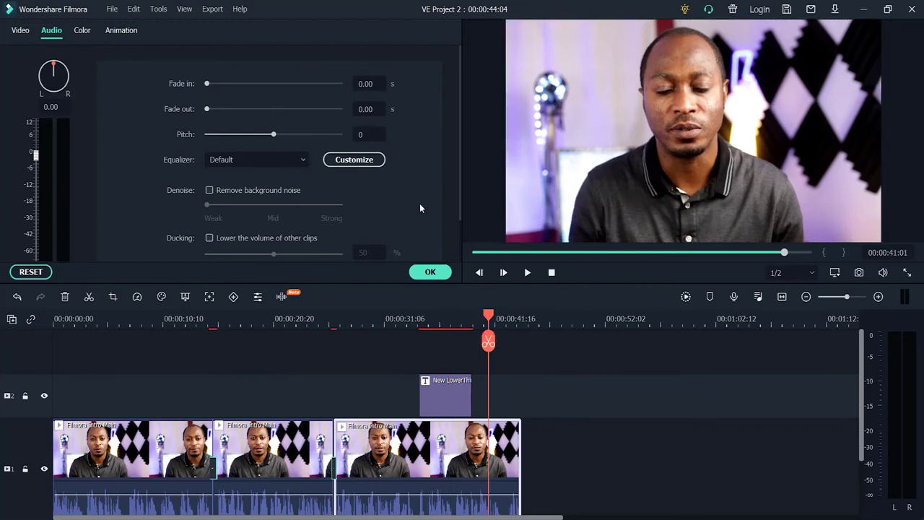
click(437, 276)
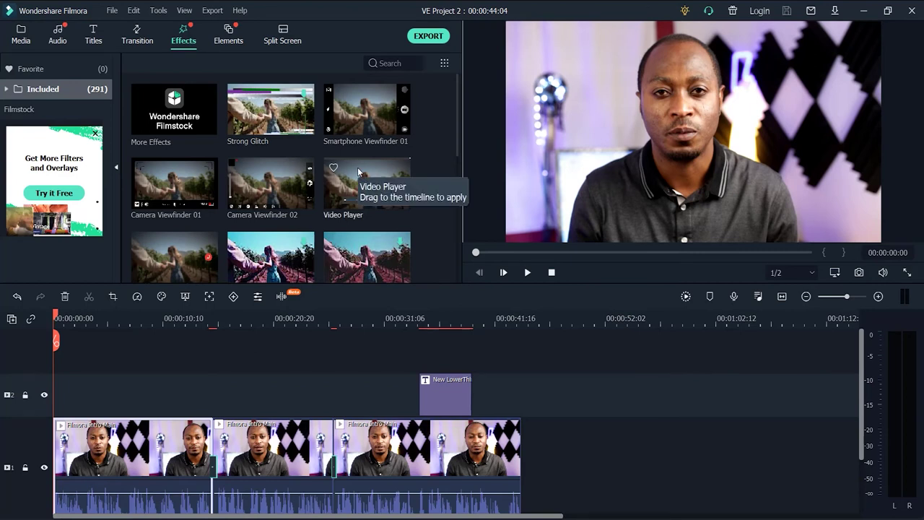
- Dismiss the Filmstock ad and preview the Mirror and Glow effects from Included effects
click(95, 133)
click(7, 89)
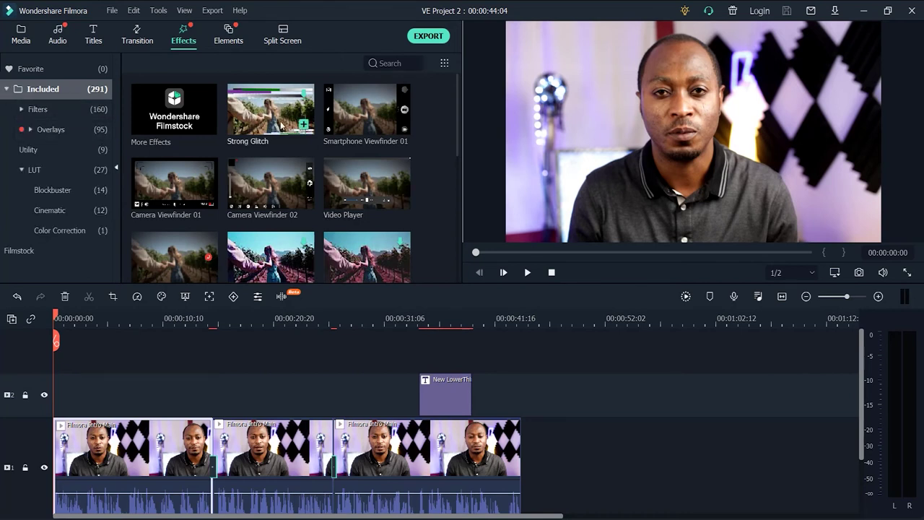
scroll(365, 207, down, 10)
scroll(365, 206, down, 10)
scroll(365, 207, up, 5)
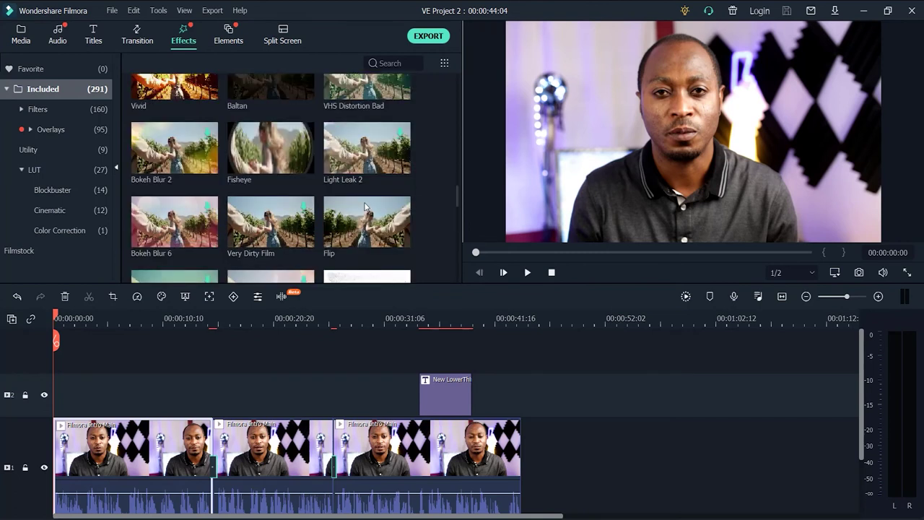
scroll(365, 207, up, 5)
click(266, 134)
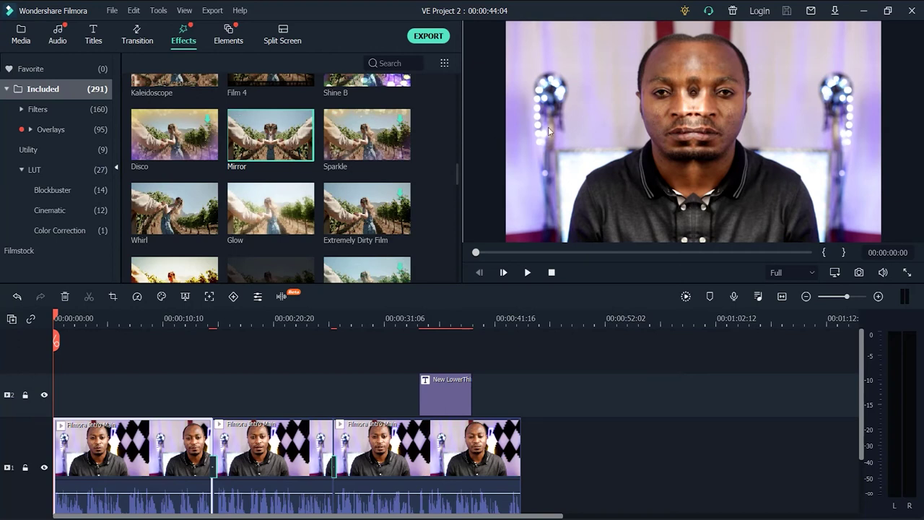
click(272, 205)
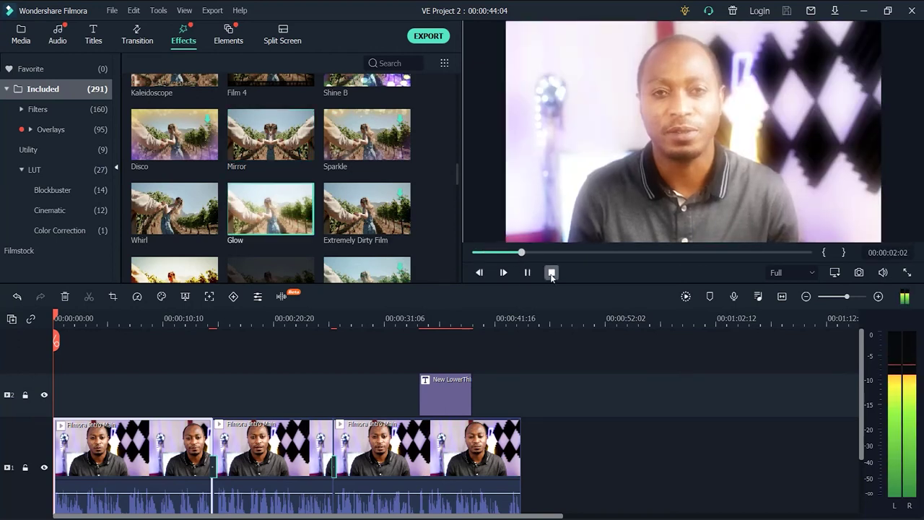
scroll(185, 198, down, 5)
scroll(270, 177, up, 1)
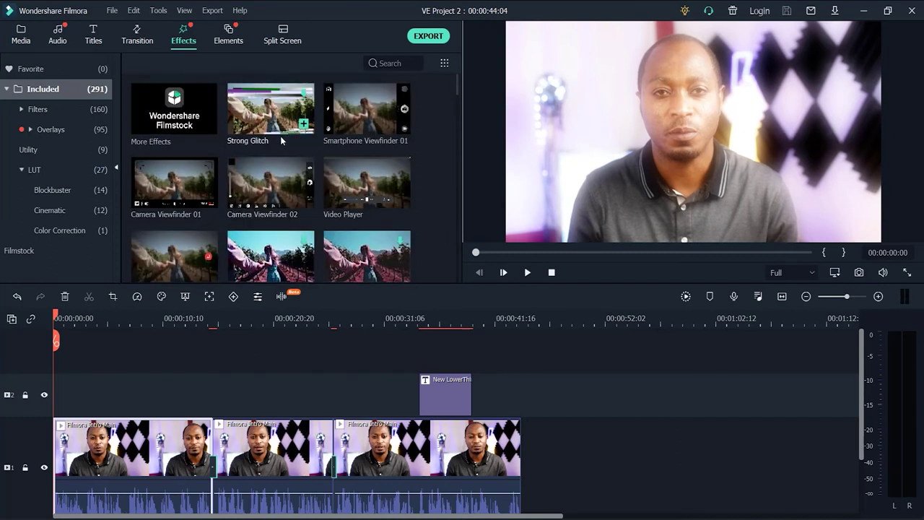
- Undo to restore the opener title clip and download the Light Leak 8 overlay
click(17, 296)
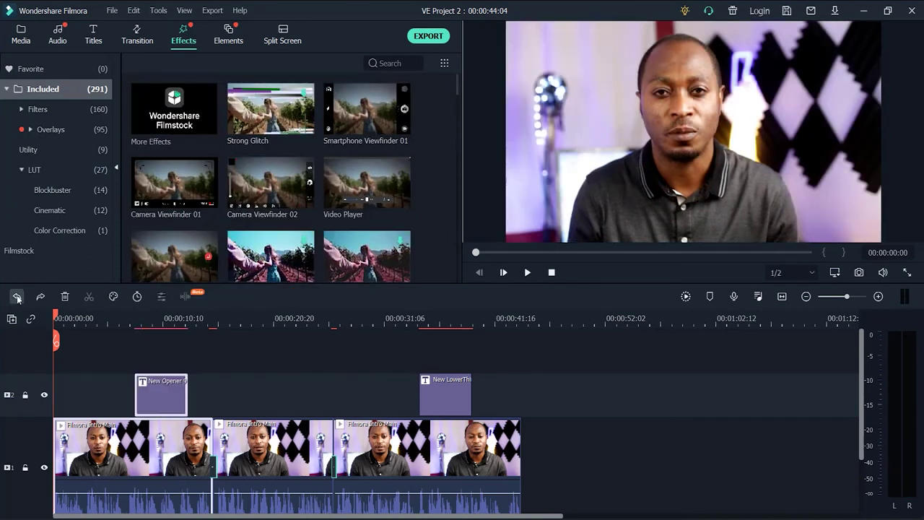
click(51, 130)
scroll(271, 184, down, 5)
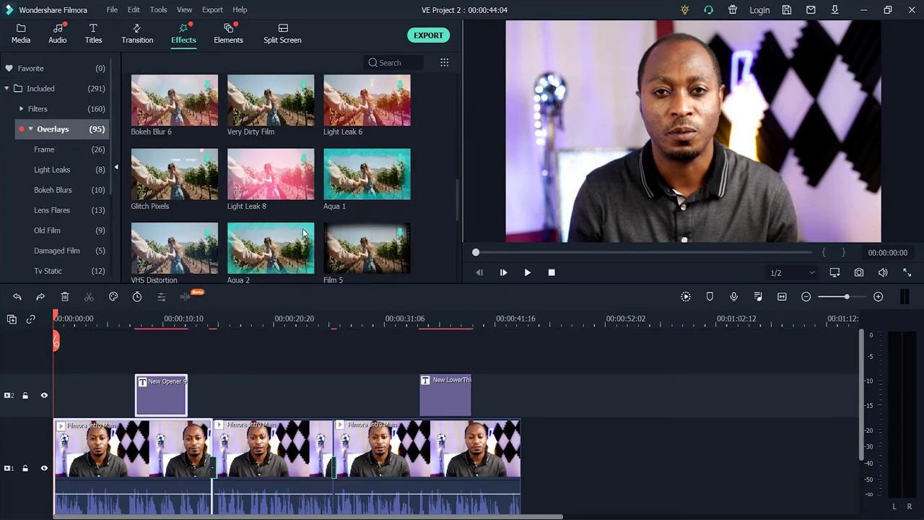
click(271, 176)
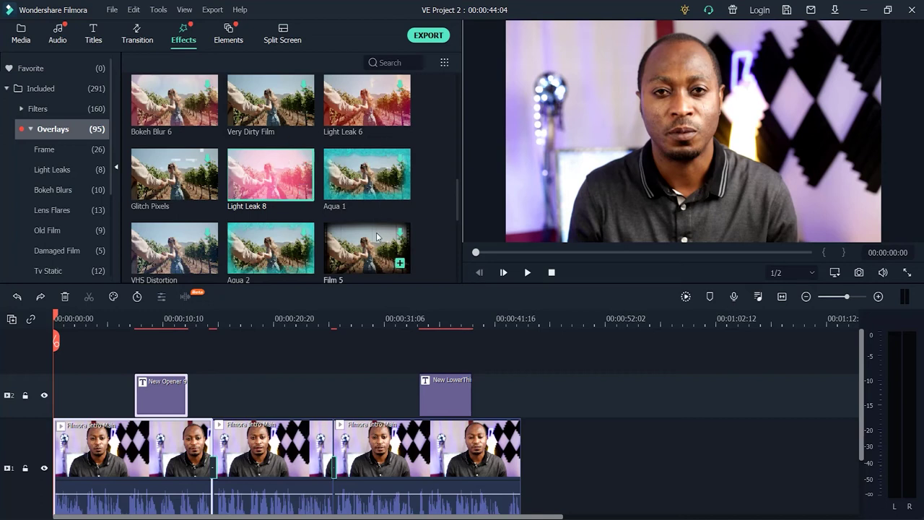
click(30, 128)
- Try the Blockbuster Warm Film LUT on the third clip at 00:00:36:14, then undo it
click(34, 170)
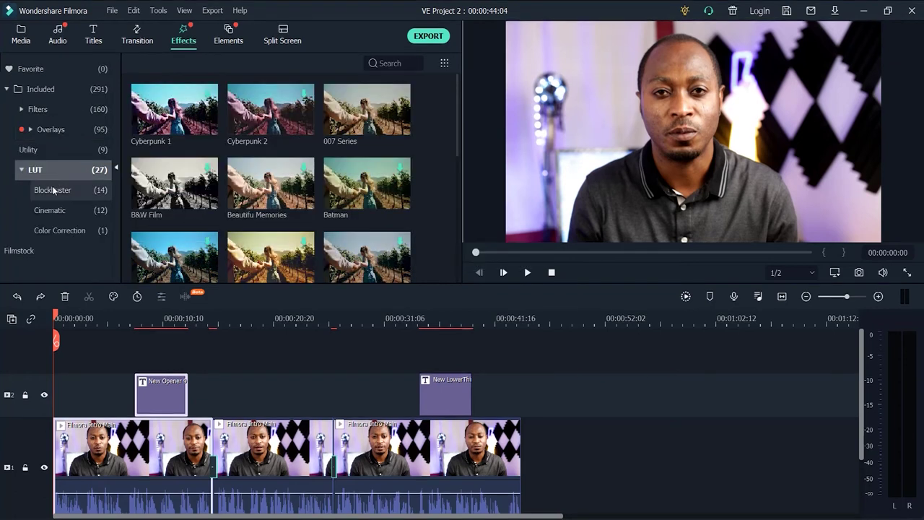
click(54, 190)
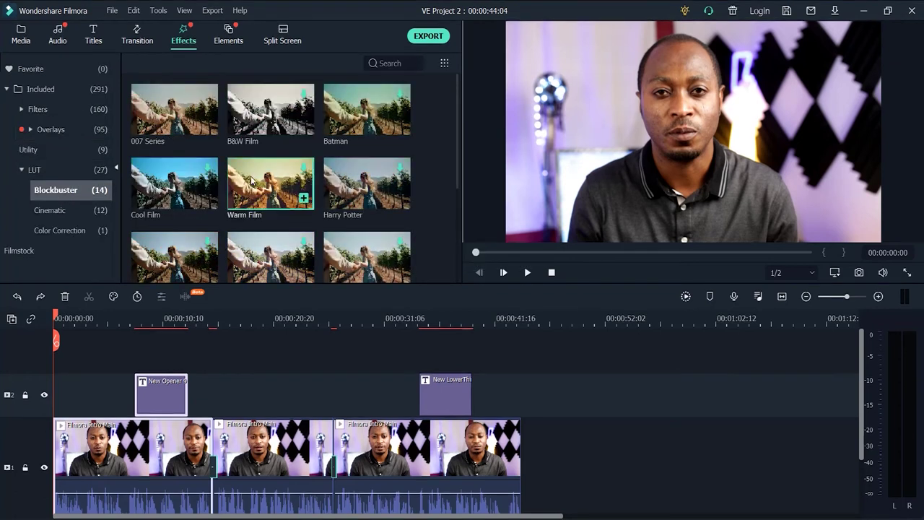
drag(264, 182, 466, 441)
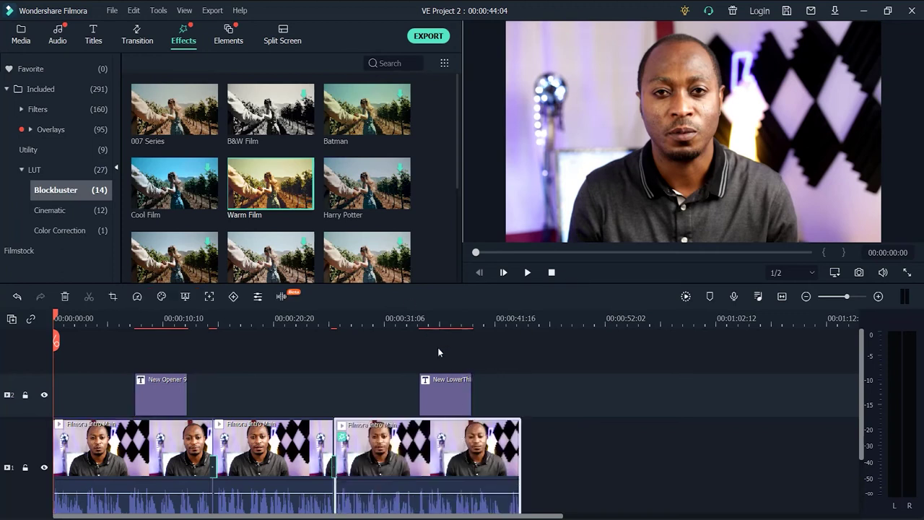
click(417, 323)
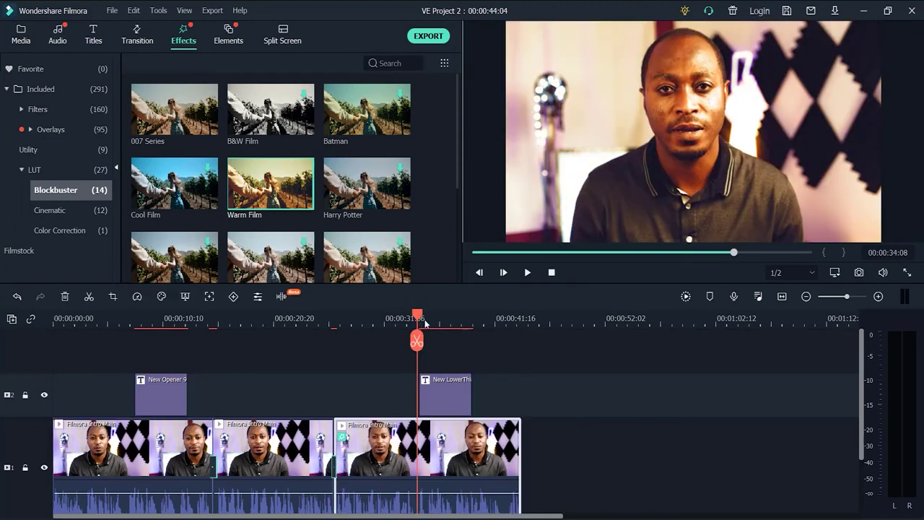
drag(422, 317, 442, 319)
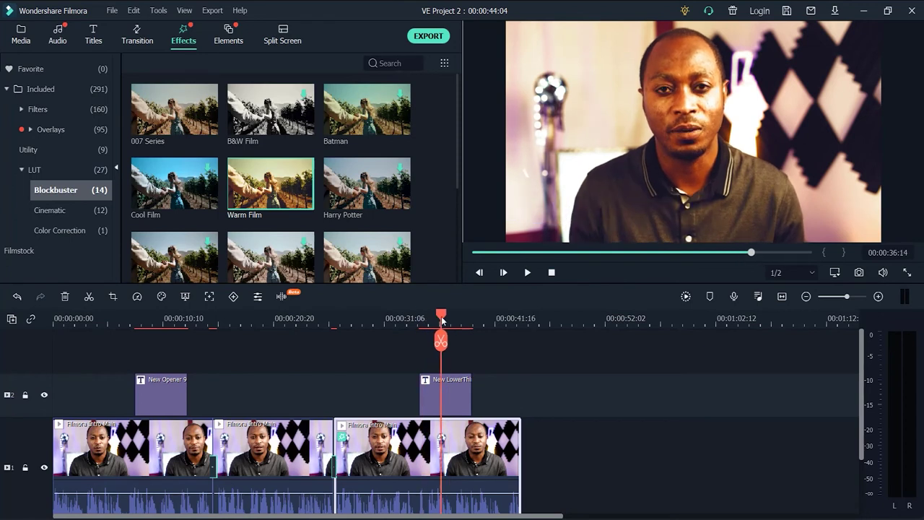
click(16, 297)
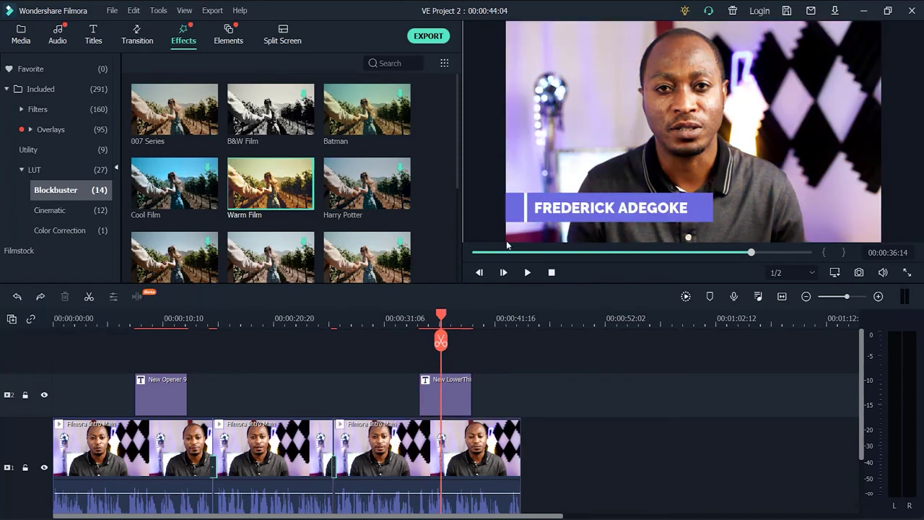
click(227, 33)
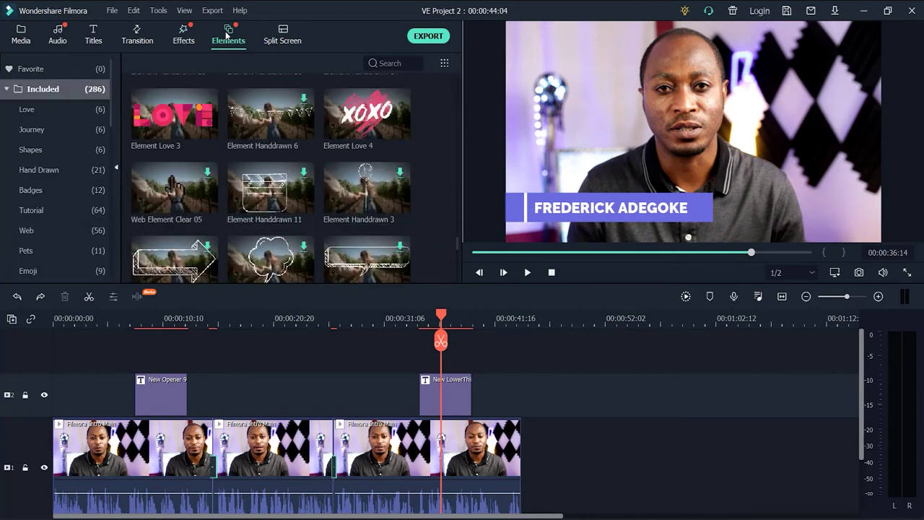
- Apply the Electricity Energy 2 element at the playhead and preview it from about 00:00:36
scroll(383, 136, down, 5)
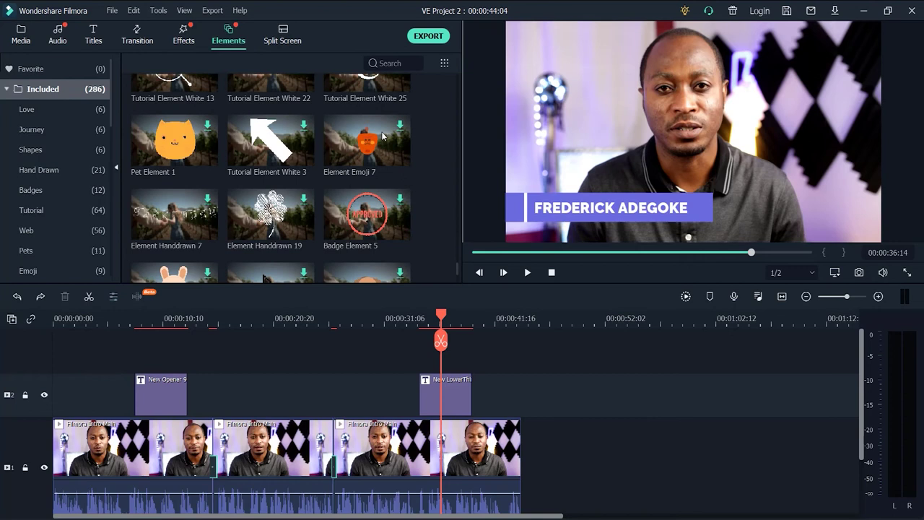
scroll(383, 136, up, 4)
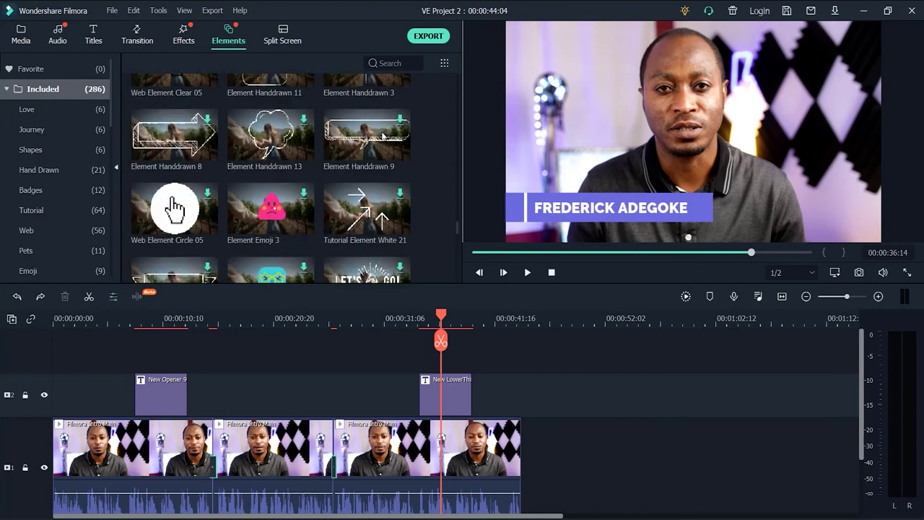
scroll(384, 136, down, 5)
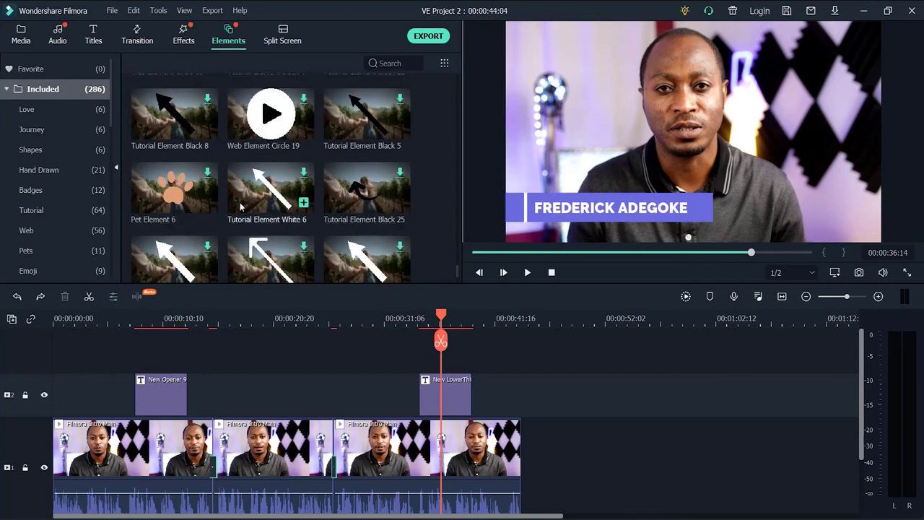
scroll(246, 207, down, 2)
scroll(257, 207, up, 3)
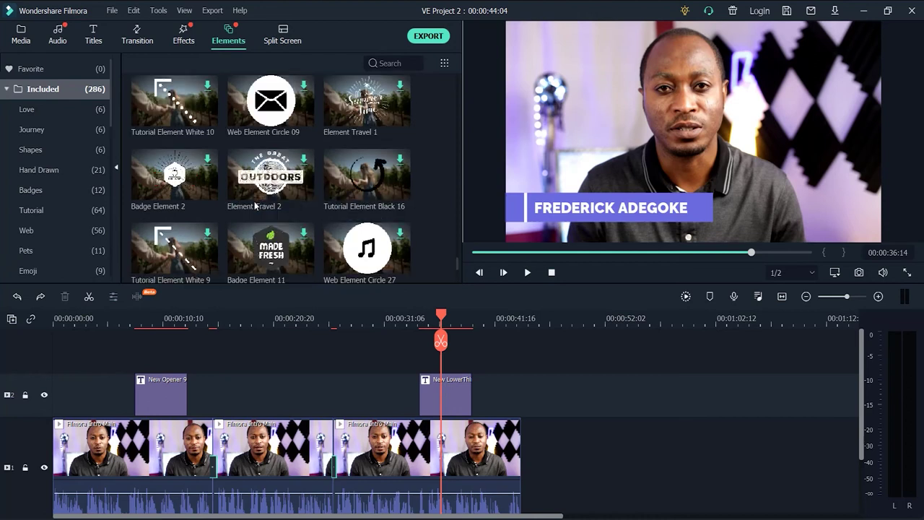
scroll(304, 201, up, 10)
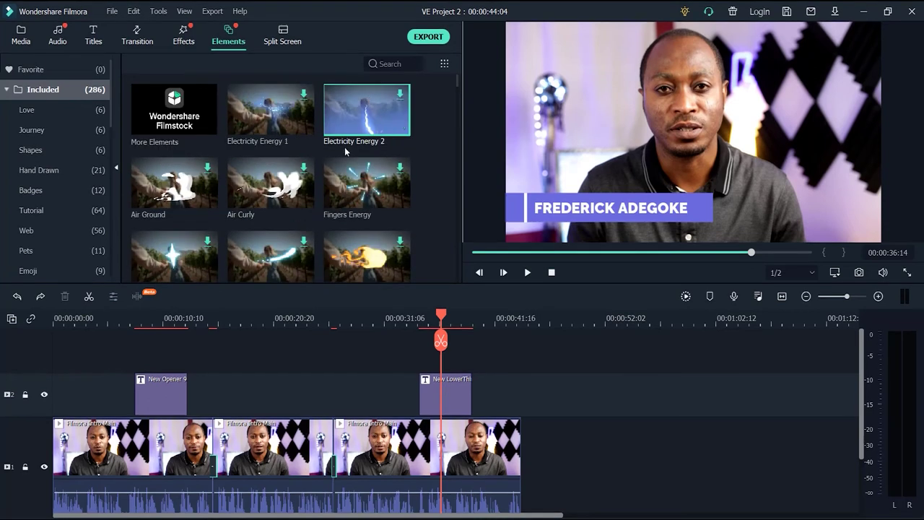
right_click(364, 109)
click(380, 121)
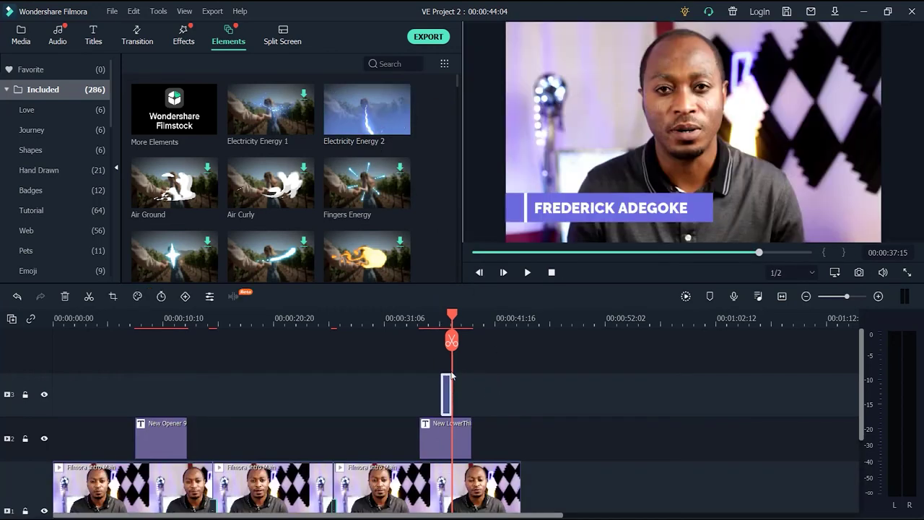
drag(453, 316, 436, 319)
click(527, 272)
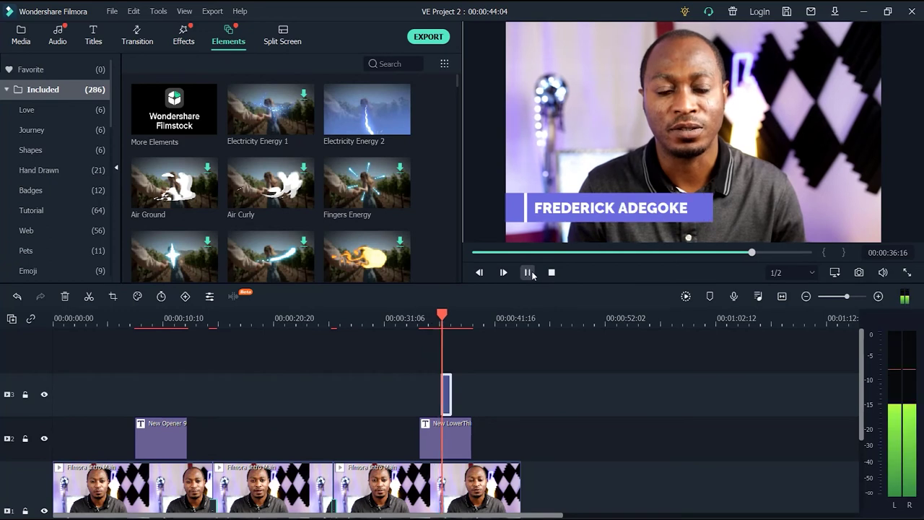
click(528, 273)
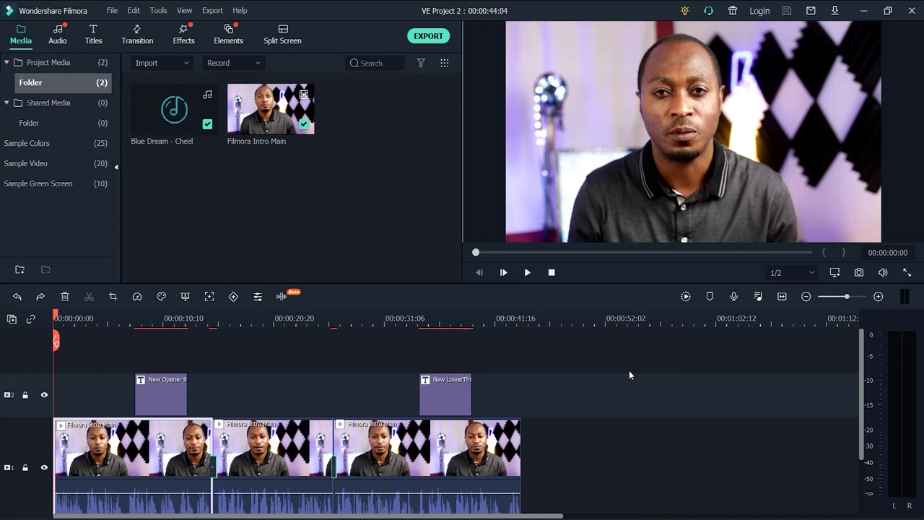
- Open Color Correction from the Advanced Color Tools menu for the talking-head clip
click(161, 297)
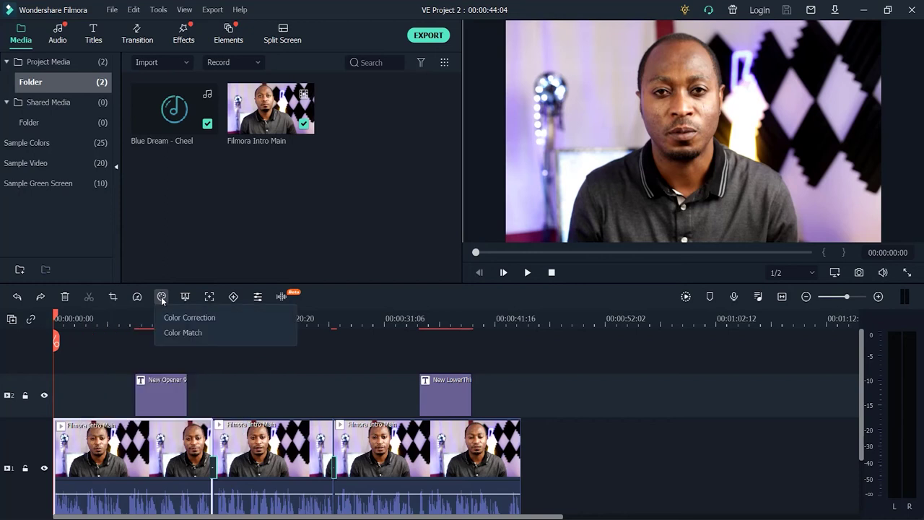
click(192, 319)
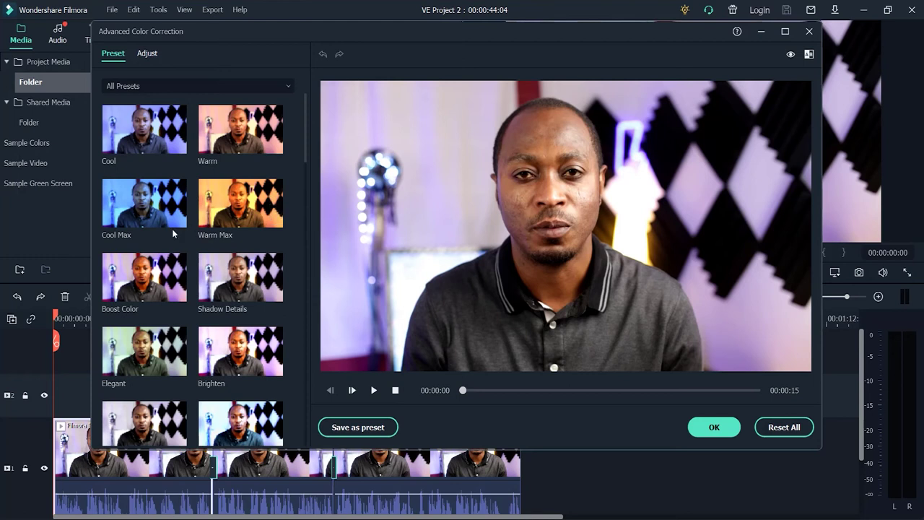
scroll(175, 233, down, 15)
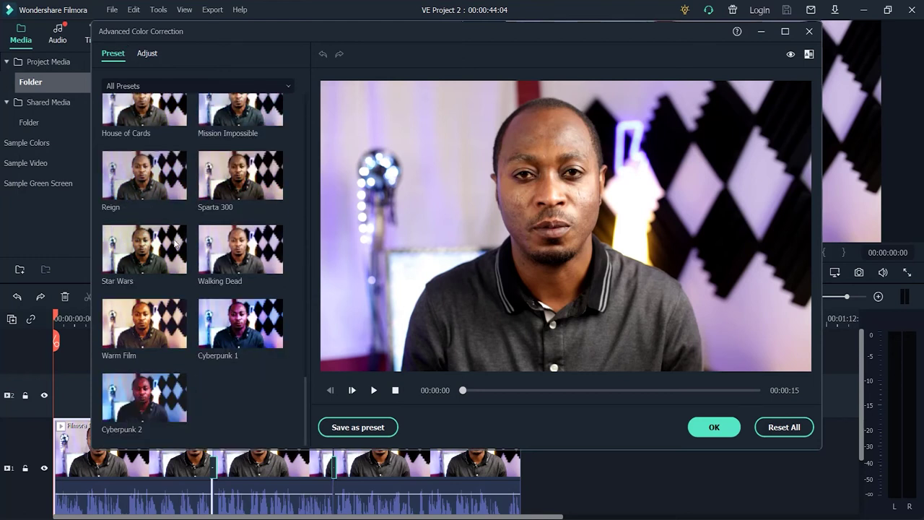
scroll(190, 354, up, 15)
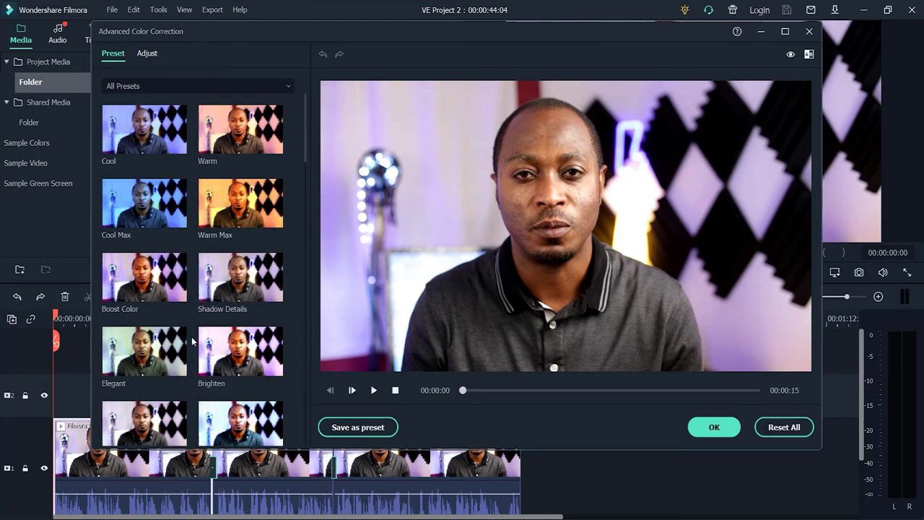
click(149, 134)
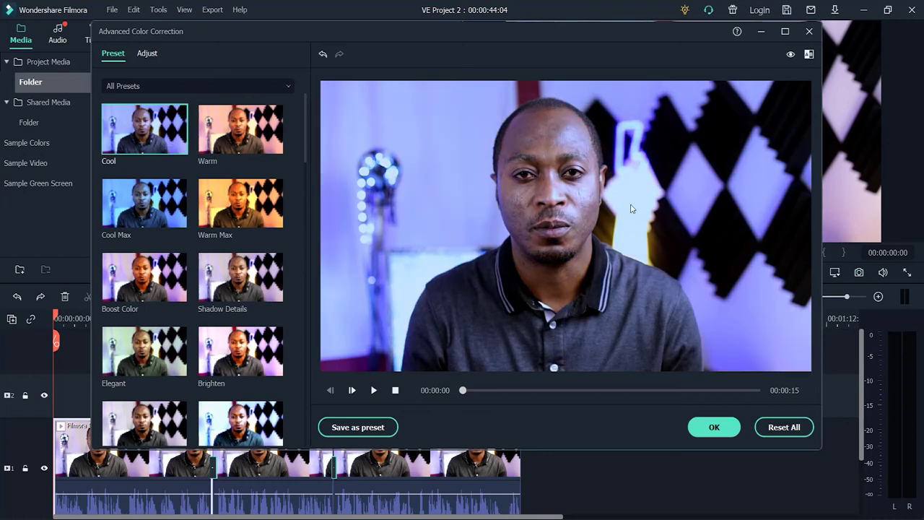
click(256, 208)
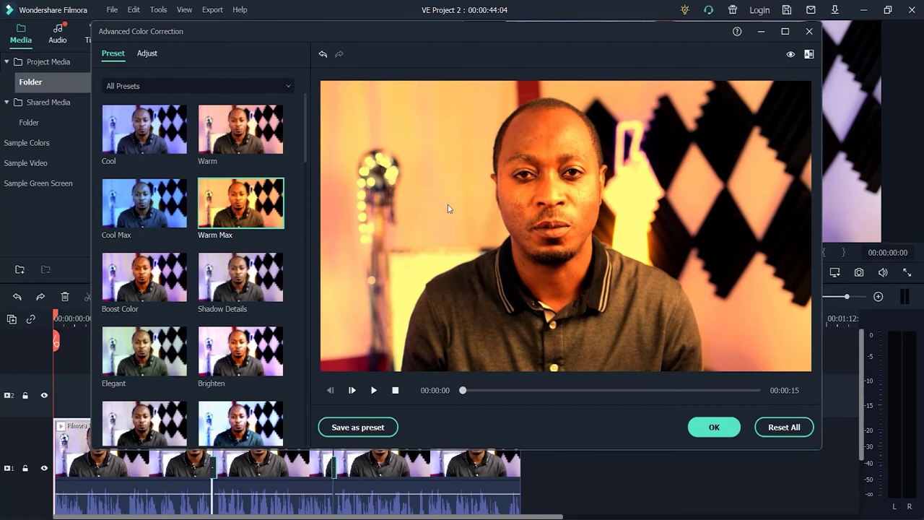
click(323, 55)
click(323, 55)
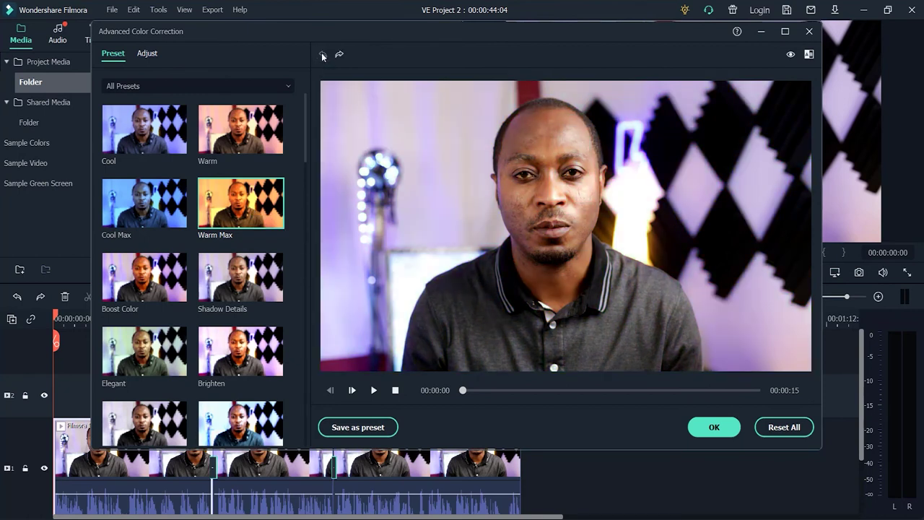
- In the Adjust tab, try AUTO Color Enhancement, reset it to zero, and reveal White Balance
click(146, 54)
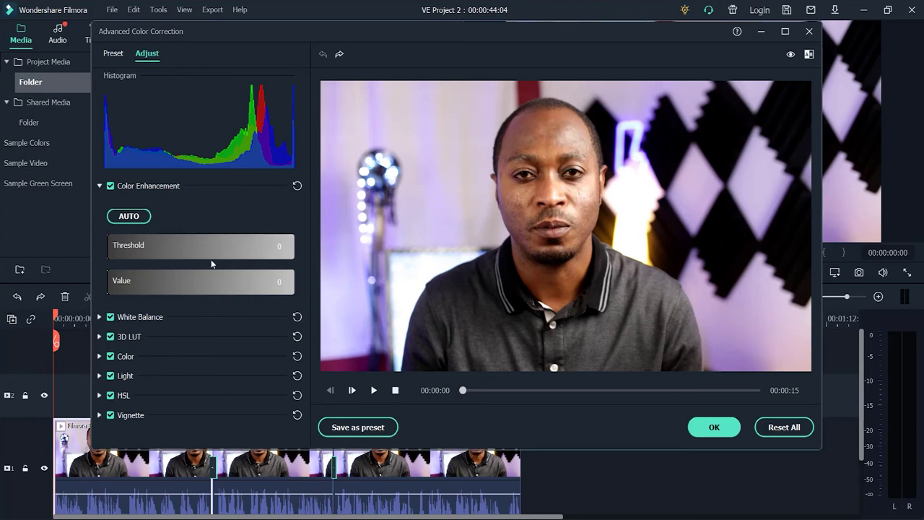
click(129, 216)
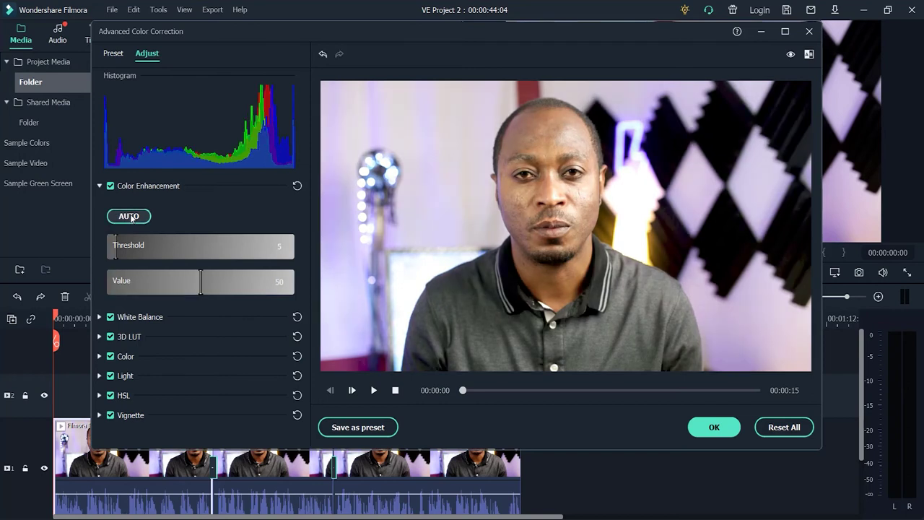
click(298, 187)
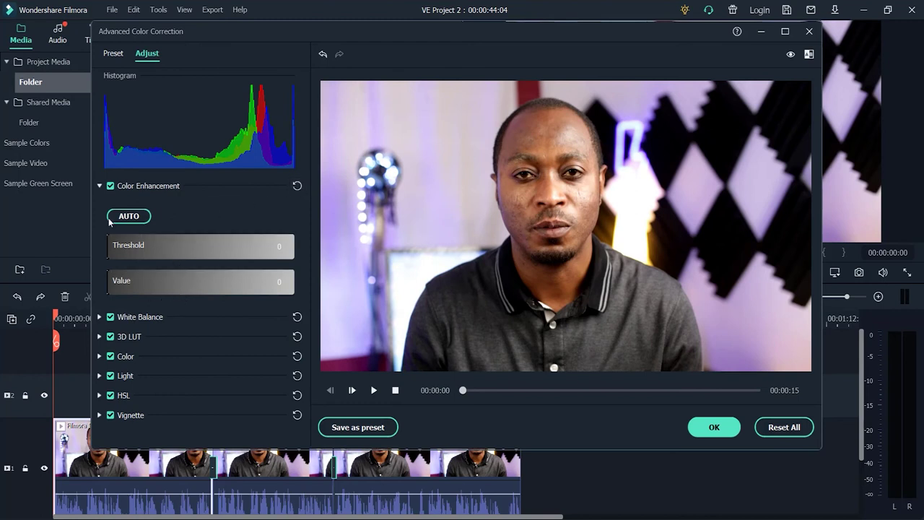
click(99, 186)
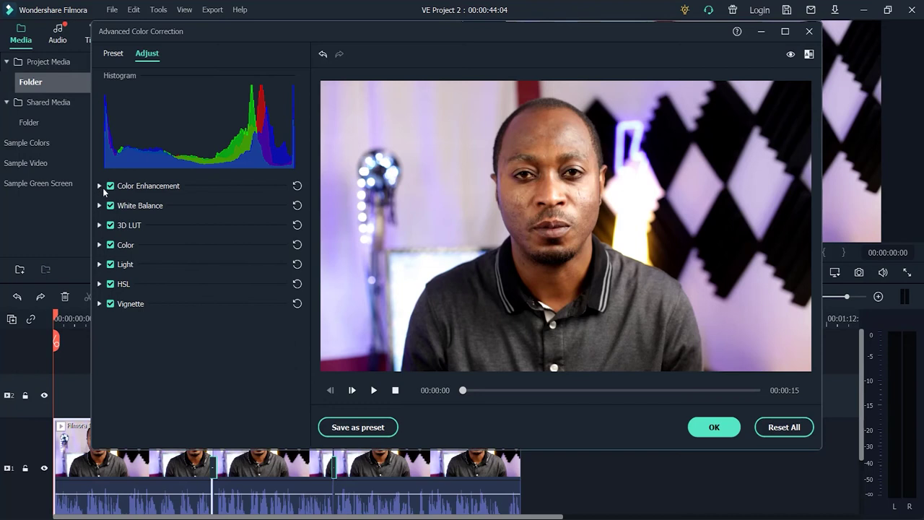
click(100, 186)
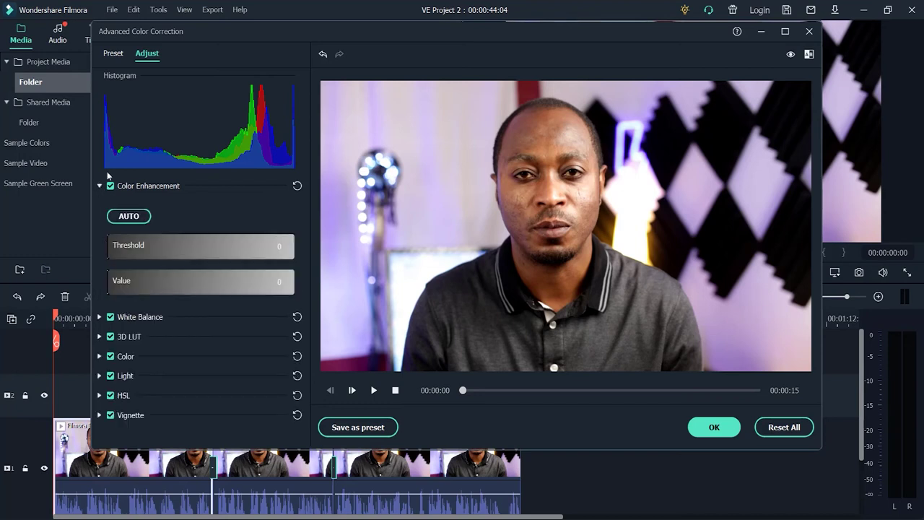
click(100, 186)
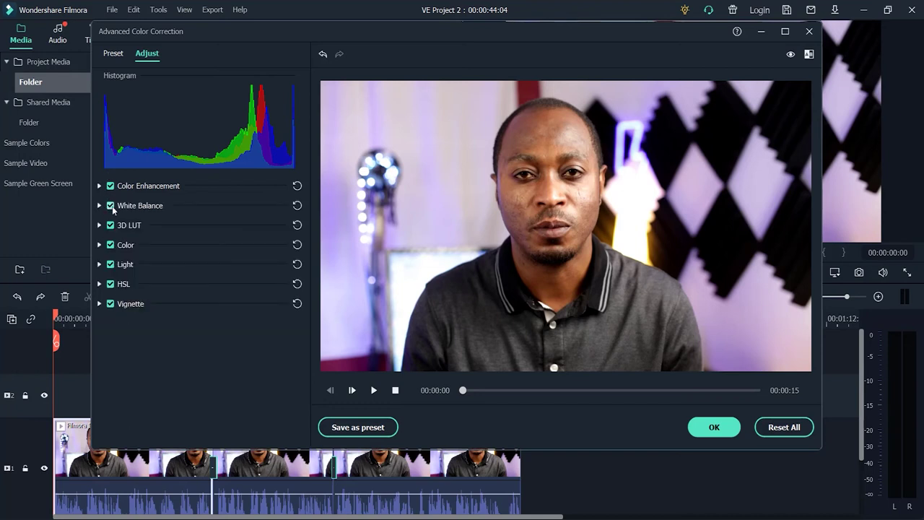
click(100, 206)
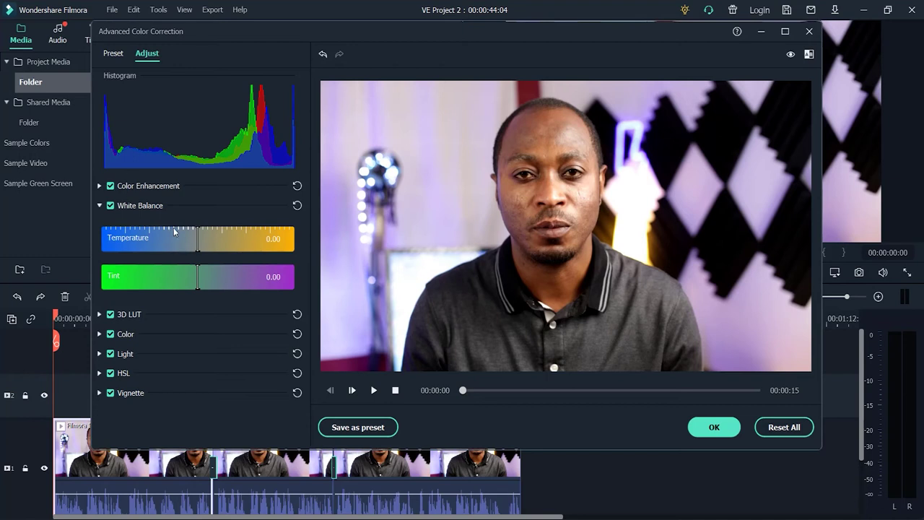
- Raise the White Balance temperature to 0.02 and expand the 3D LUT section
drag(198, 226, 202, 230)
click(100, 315)
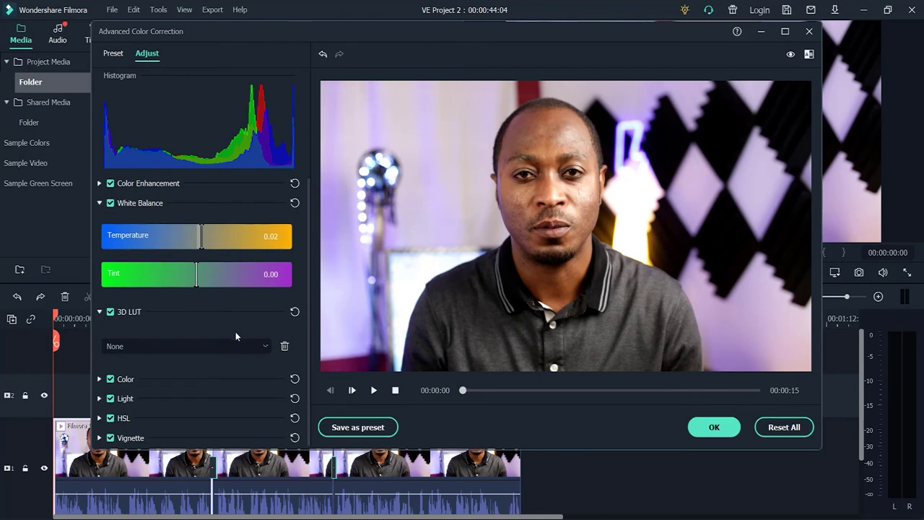
click(266, 348)
- Preview the Sparta 300 and then the Cyberpunk 1 LUT on the clip
scroll(162, 204, down, 3)
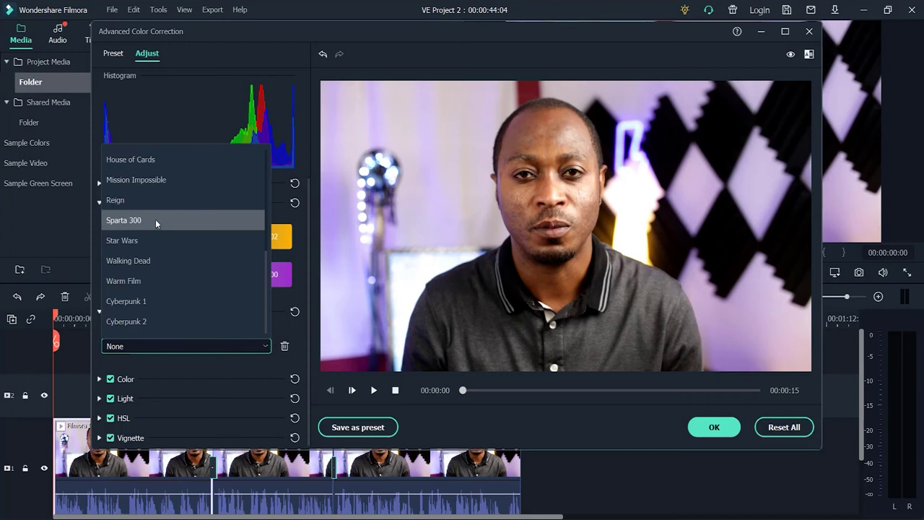
click(156, 220)
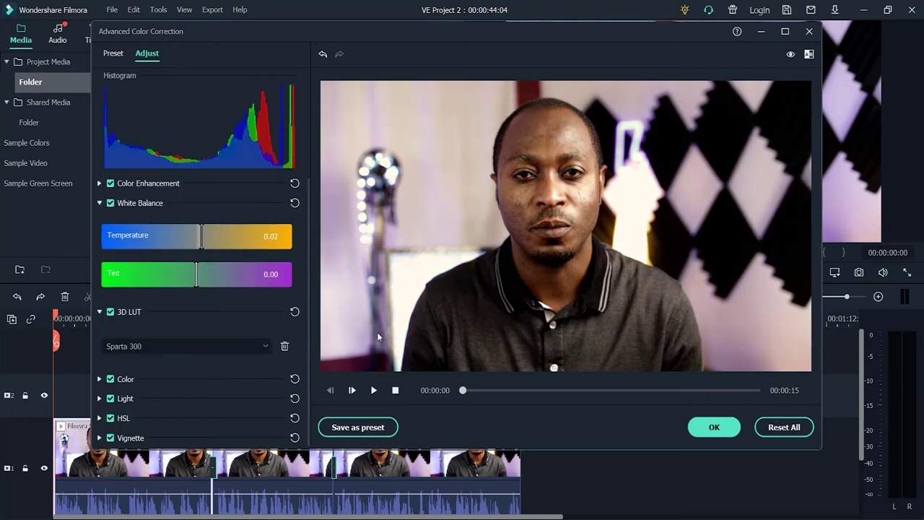
click(294, 311)
click(182, 346)
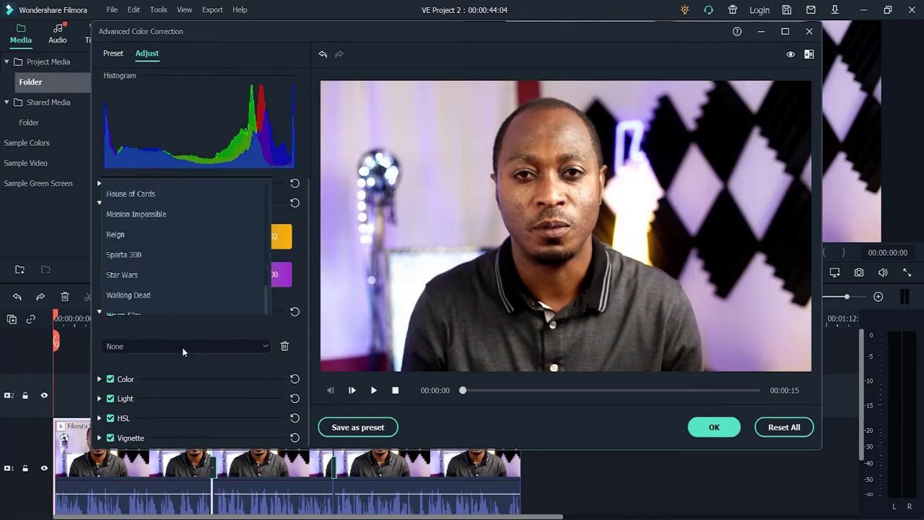
scroll(180, 299, down, 5)
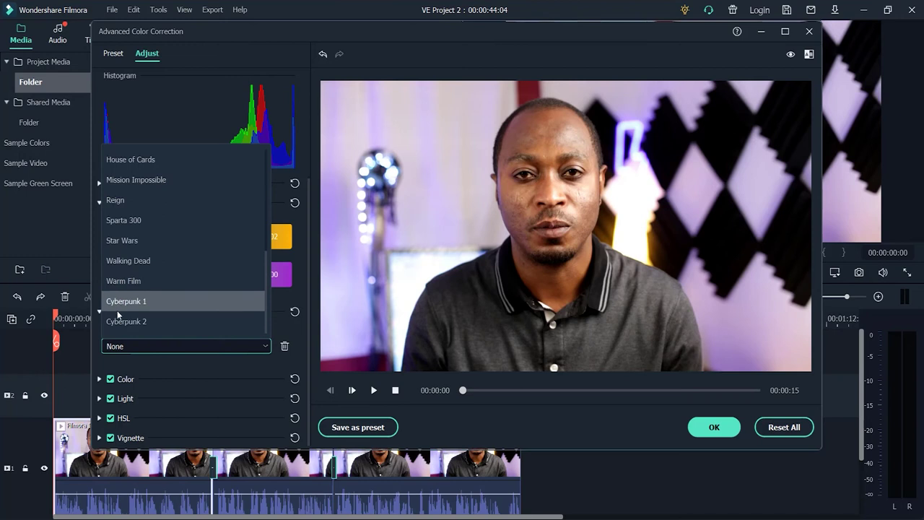
click(122, 301)
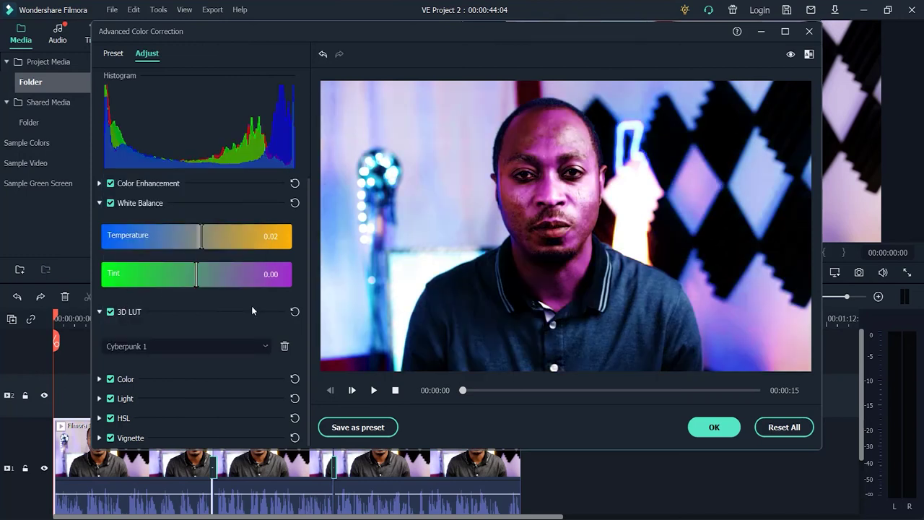
- Reset the 3D LUT to None and collapse the White Balance and 3D LUT groups
click(294, 313)
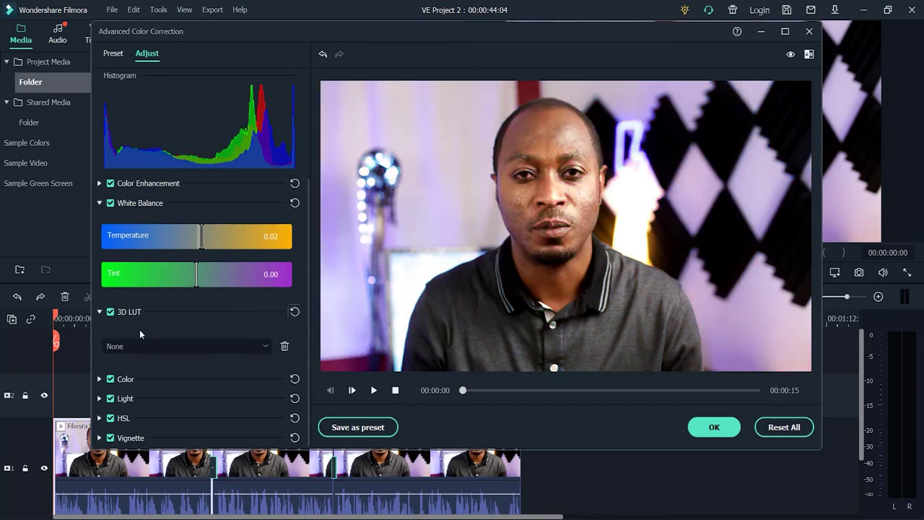
click(98, 204)
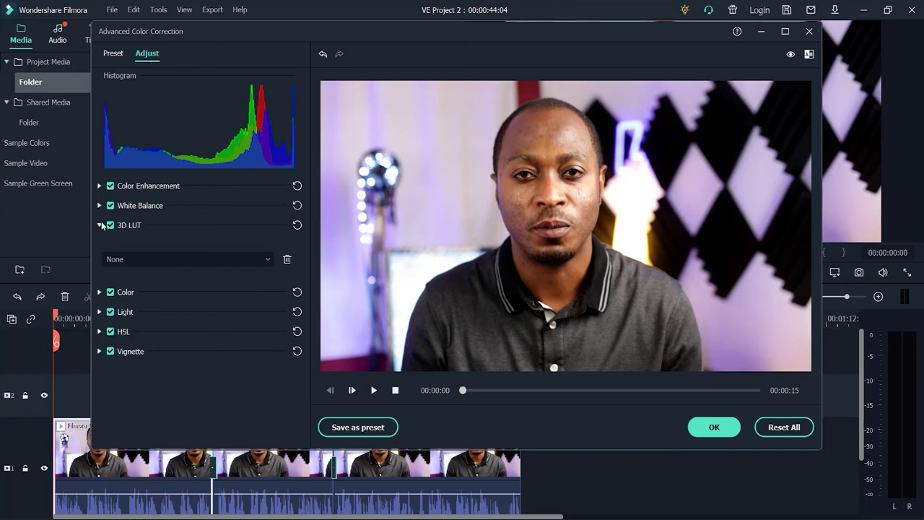
click(100, 225)
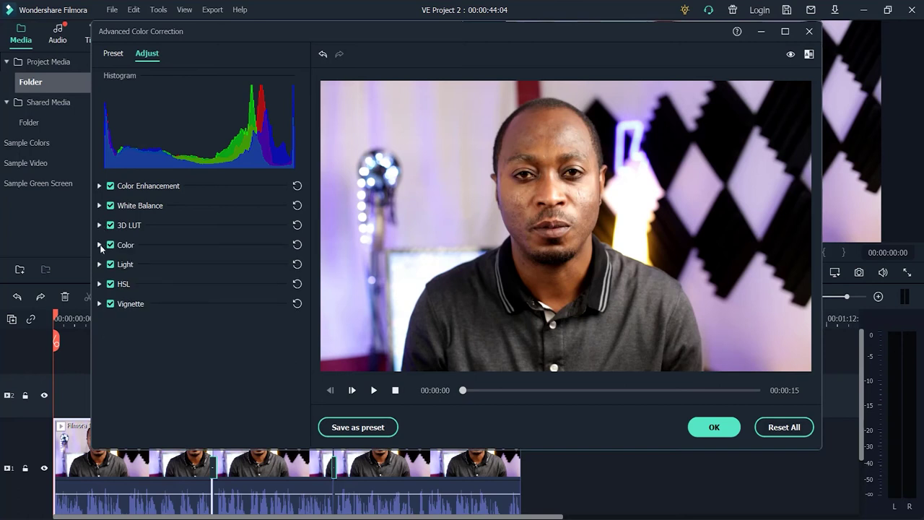
- In the Color group, set Exposure to -2 and return Brightness to 0
click(100, 245)
scroll(234, 300, down, 1)
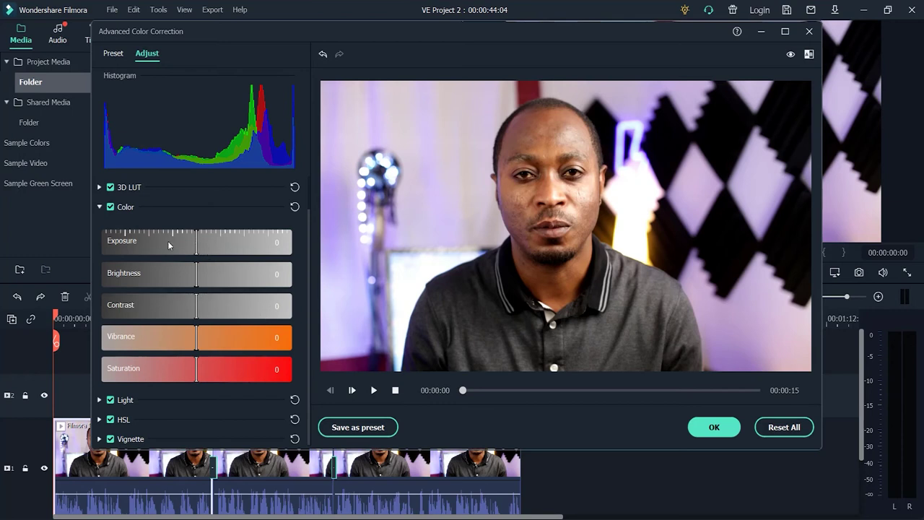
mouse_move(197, 240)
mouse_down()
mouse_move(244, 240)
mouse_move(122, 241)
mouse_move(197, 246)
mouse_up()
drag(195, 241, 195, 244)
mouse_move(196, 277)
mouse_down()
mouse_move(115, 278)
mouse_move(253, 278)
mouse_move(129, 278)
mouse_move(194, 277)
mouse_up()
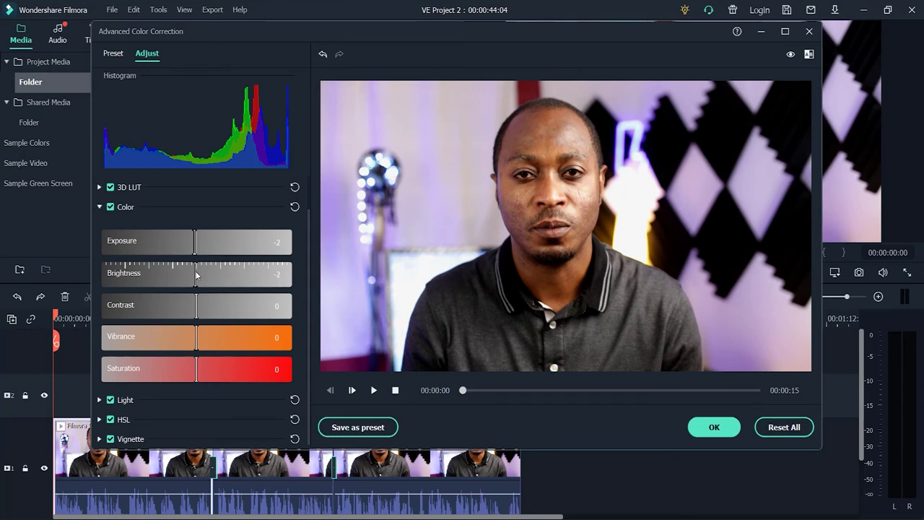
drag(196, 276, 197, 276)
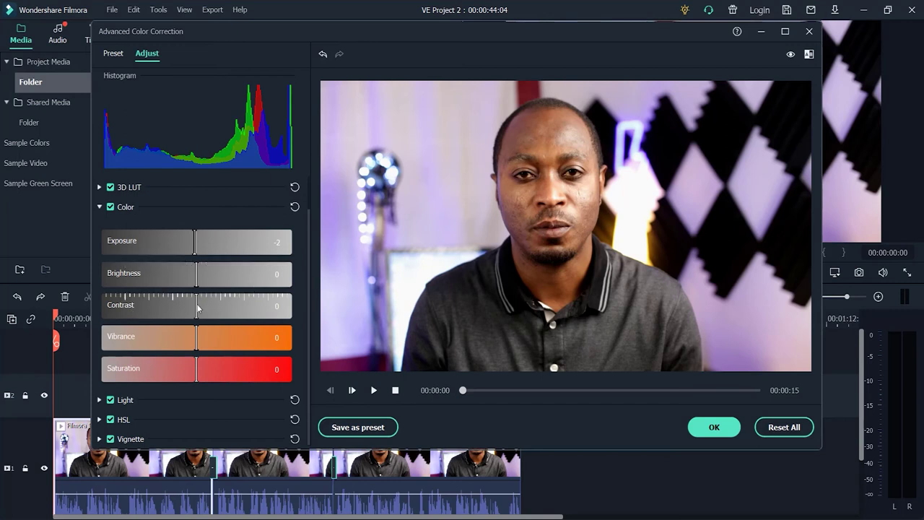
- Set Contrast to 2 and Saturation to 2, then collapse the Color group
mouse_move(194, 304)
mouse_down()
mouse_move(218, 304)
mouse_move(200, 310)
mouse_up()
mouse_move(198, 340)
mouse_down()
mouse_move(154, 341)
mouse_move(278, 338)
mouse_move(198, 334)
mouse_up()
mouse_move(197, 369)
mouse_down()
mouse_move(291, 369)
mouse_move(91, 367)
mouse_move(197, 370)
mouse_up()
drag(197, 366, 199, 368)
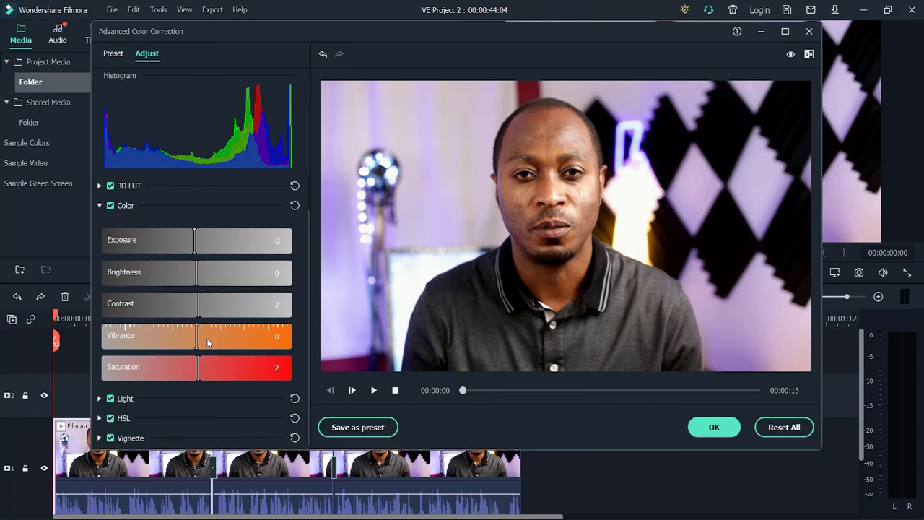
click(99, 206)
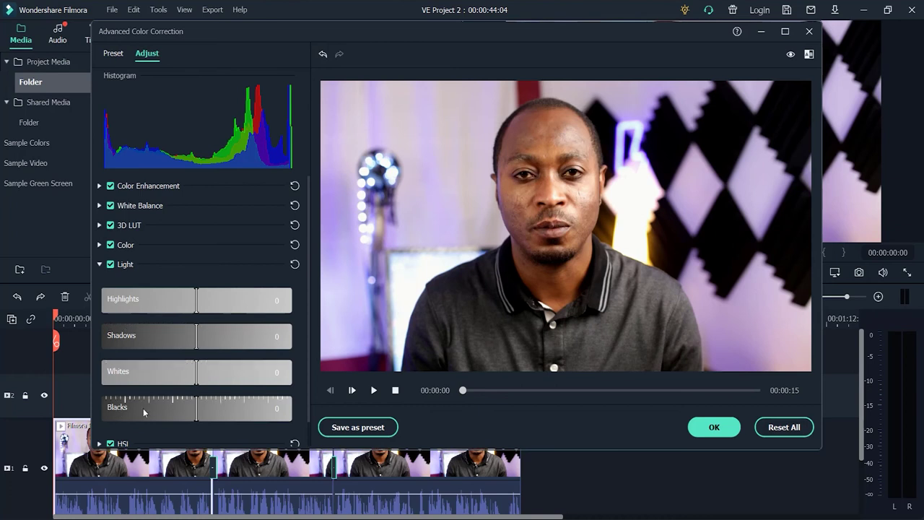
- Set Highlights to 2 and Shadows to -2 in the Light group
mouse_move(197, 304)
mouse_down()
mouse_move(238, 304)
mouse_move(181, 304)
mouse_move(239, 306)
mouse_move(152, 304)
mouse_move(197, 307)
mouse_up()
mouse_move(198, 340)
mouse_down()
mouse_move(171, 337)
mouse_move(194, 342)
mouse_up()
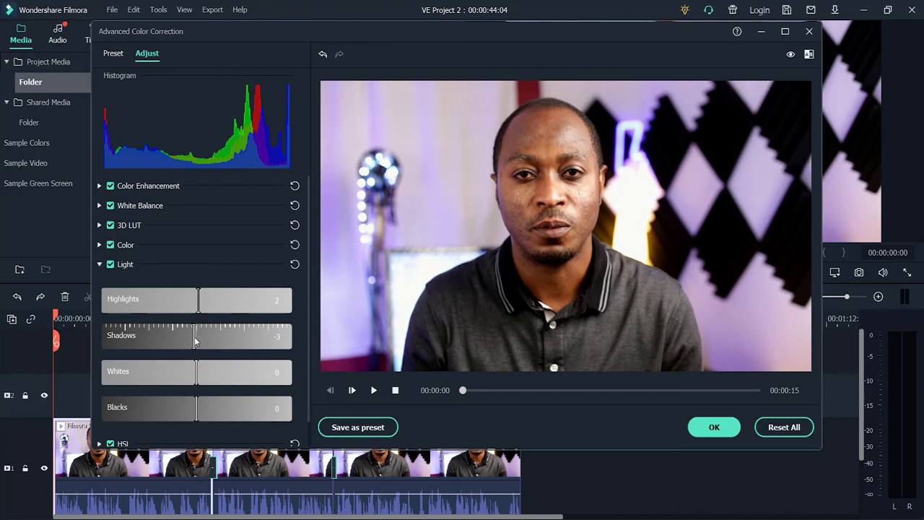
drag(195, 341, 195, 370)
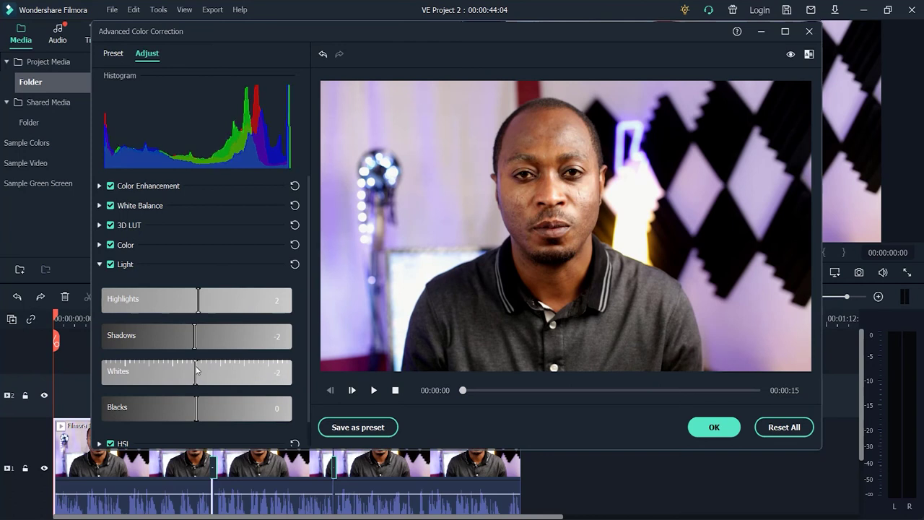
- Settle Whites at 2 and raise Blacks to 4
drag(196, 370, 193, 370)
drag(196, 371, 205, 370)
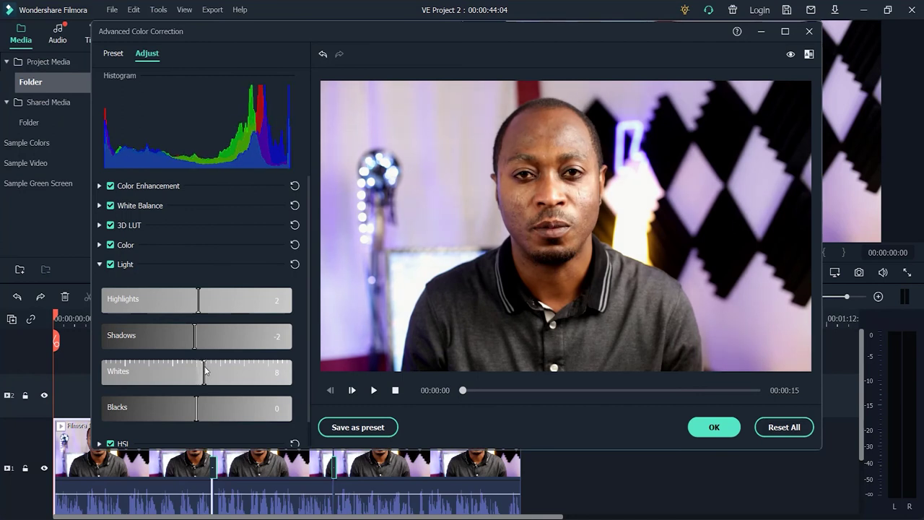
drag(203, 367, 203, 369)
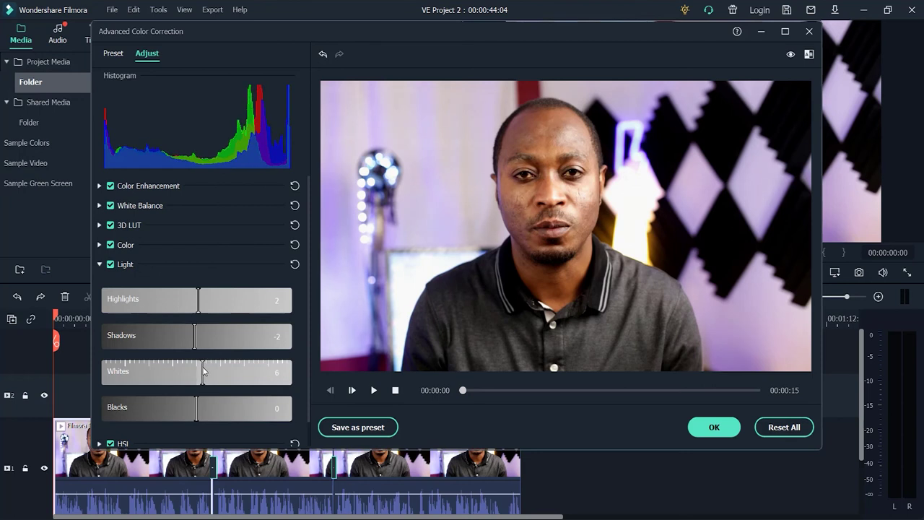
drag(203, 371, 202, 371)
drag(202, 372, 200, 371)
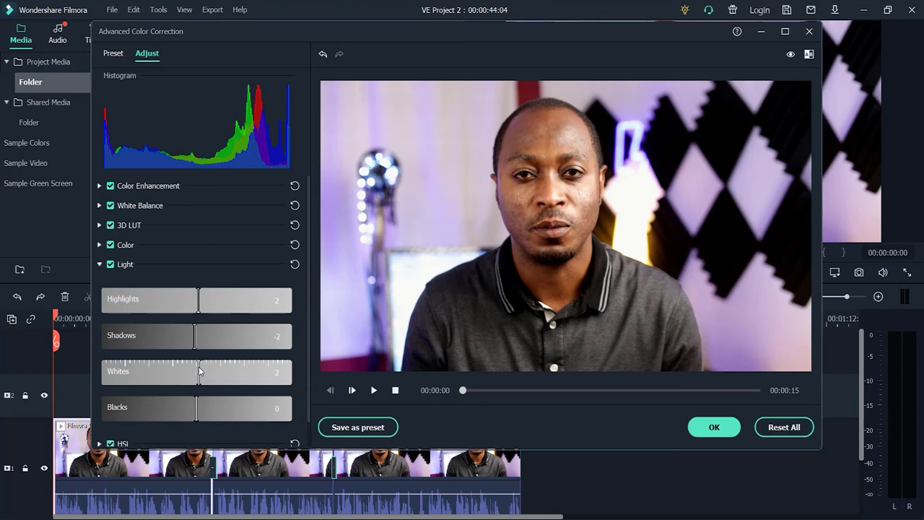
drag(200, 371, 199, 371)
mouse_move(196, 408)
mouse_down()
mouse_move(181, 407)
mouse_move(247, 406)
mouse_move(201, 406)
mouse_up()
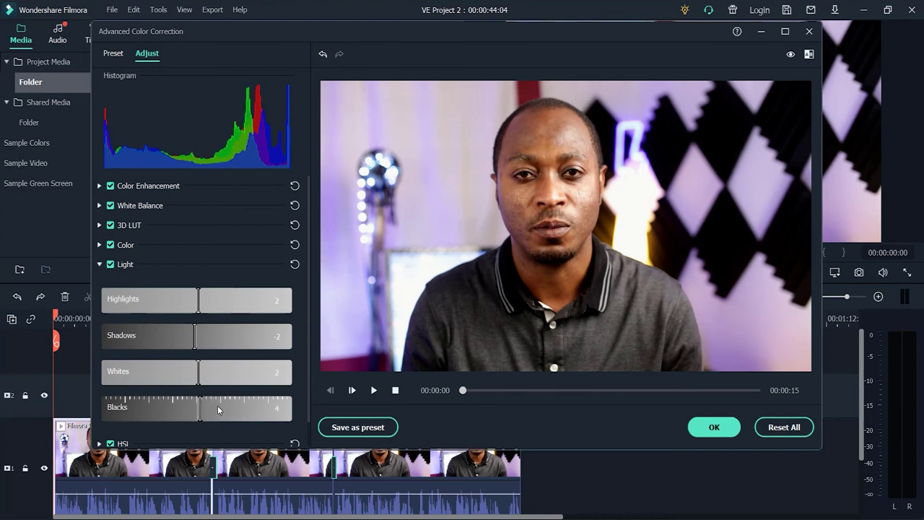
scroll(246, 379, down, 1)
- Collapse Light, check HSL and Vignette, keeping Vignette enabled at Amount 0, all folded
click(100, 241)
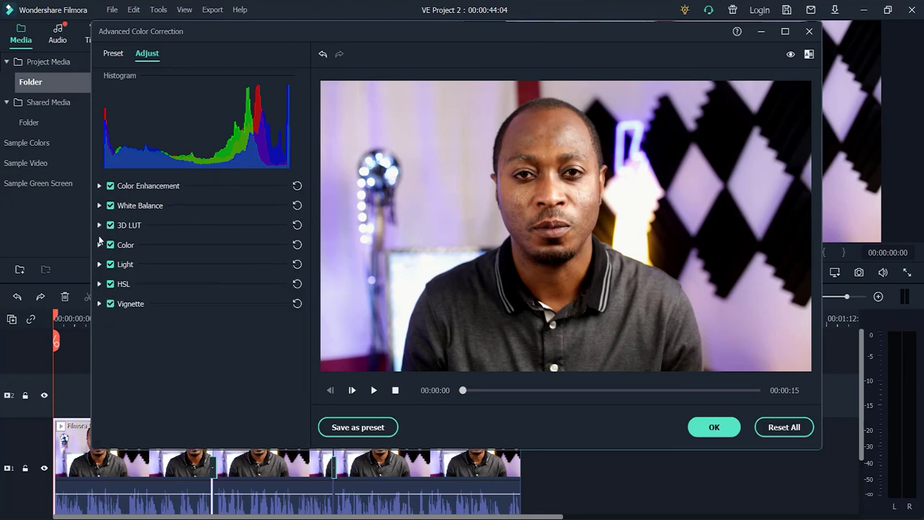
click(98, 284)
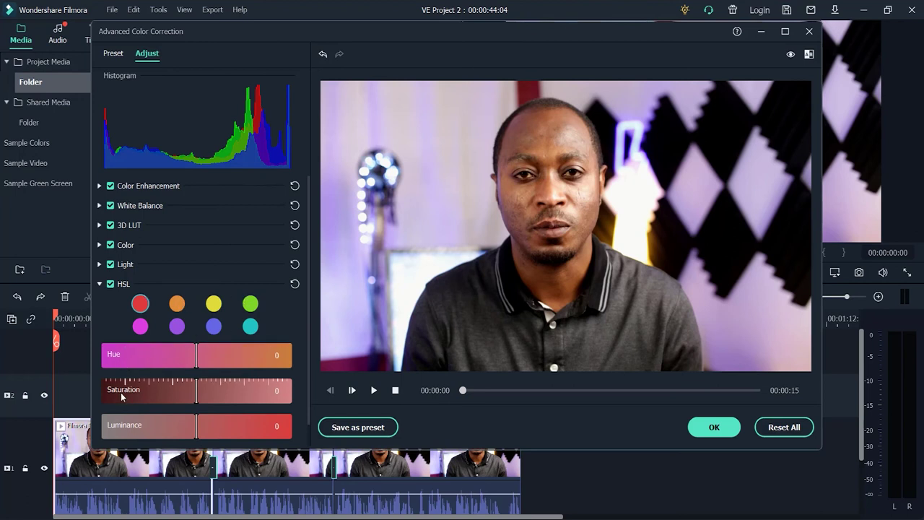
click(101, 285)
click(99, 305)
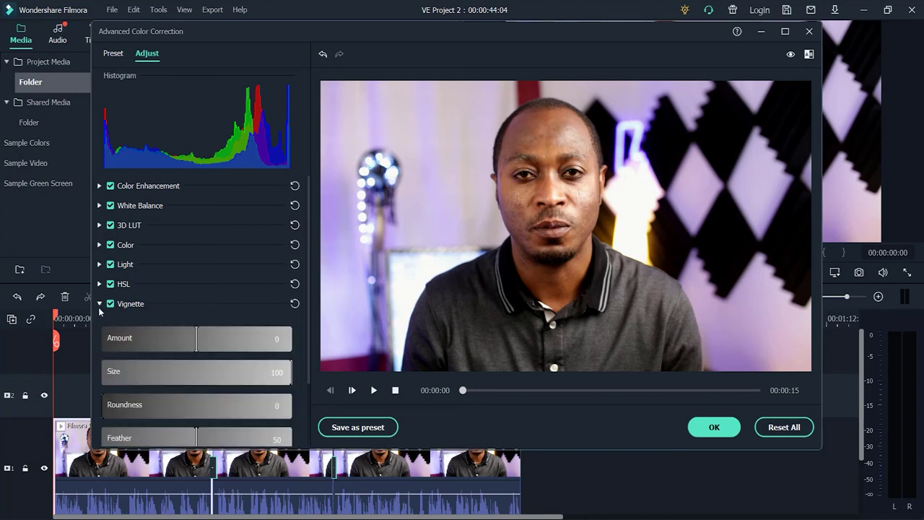
click(111, 304)
click(110, 305)
click(131, 305)
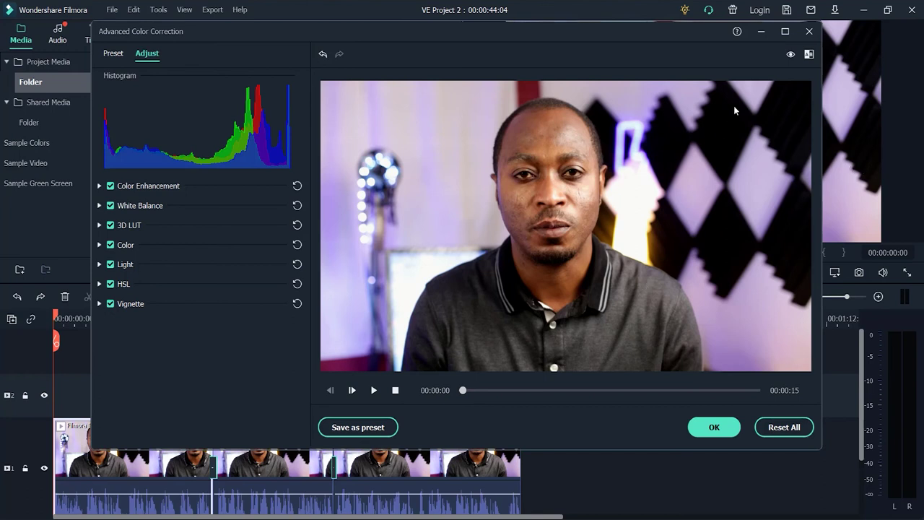
- Compare original and graded footage, first side by side, then split left/right
click(792, 56)
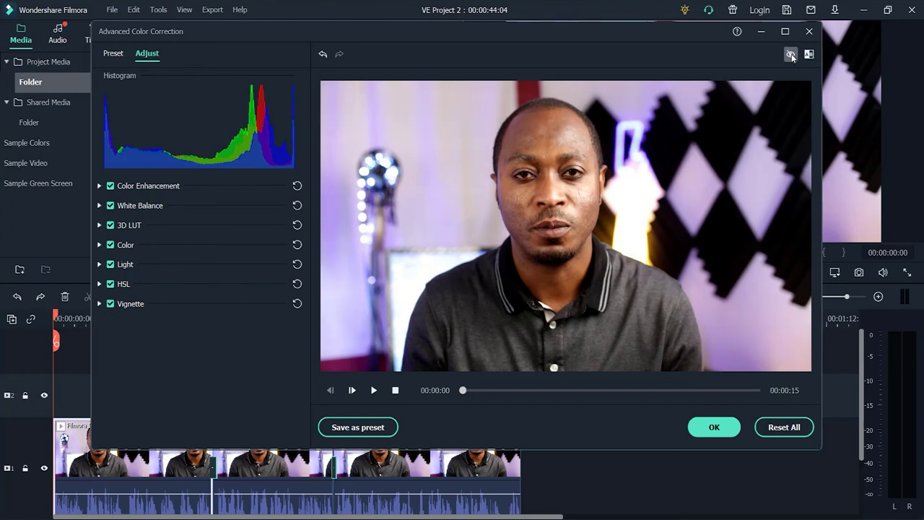
click(791, 55)
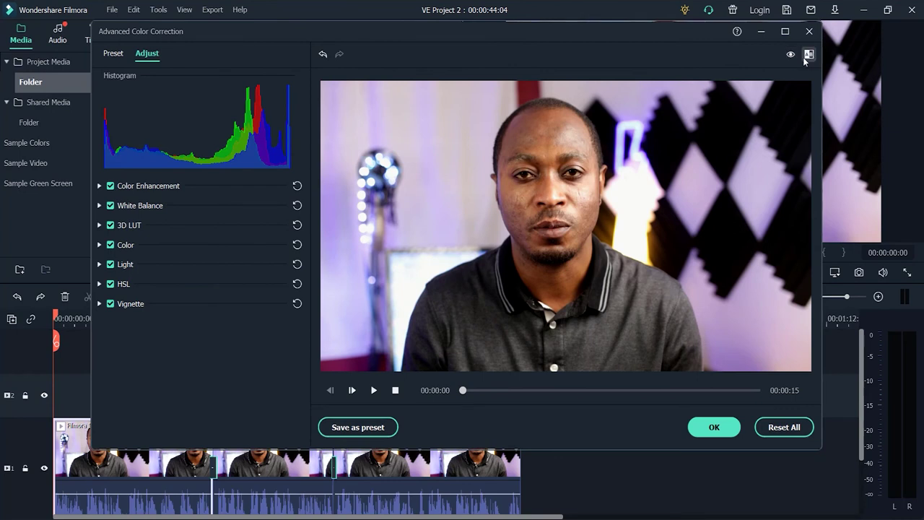
click(810, 56)
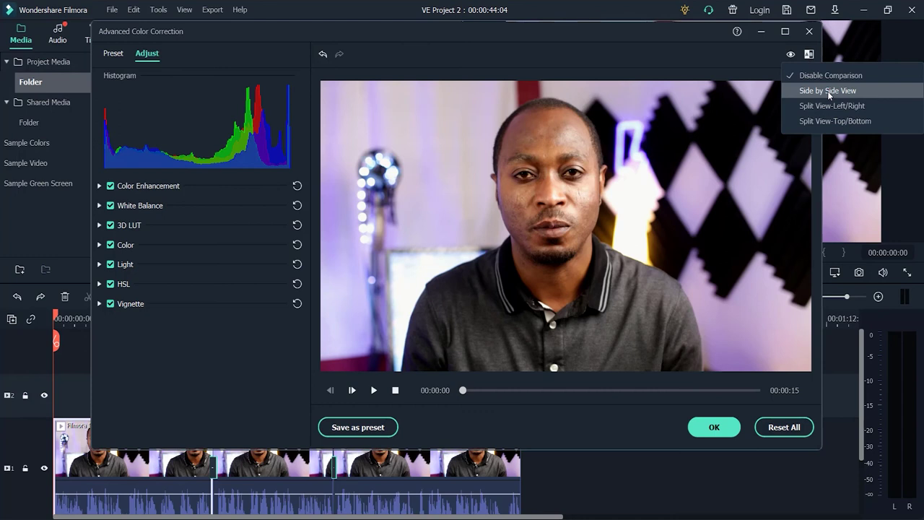
click(828, 91)
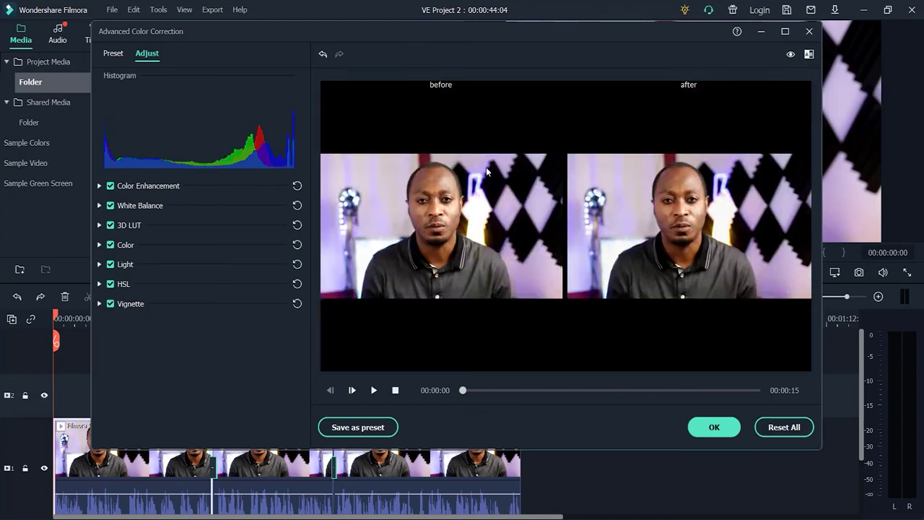
click(808, 57)
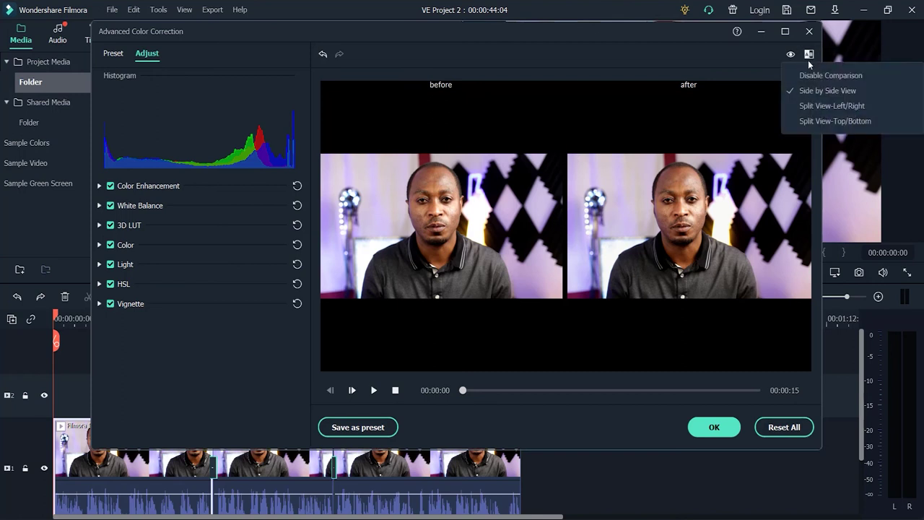
click(810, 106)
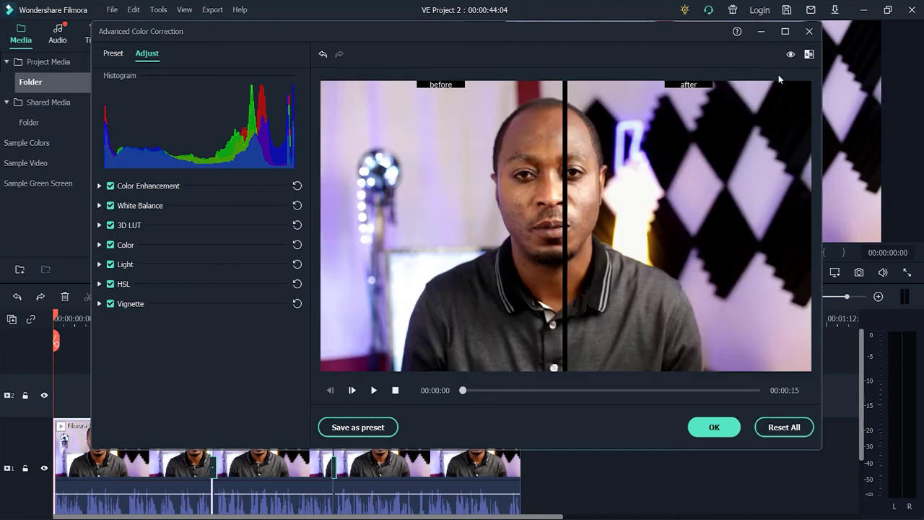
- Try top/bottom split, turn comparison off, and reopen the Color group
click(808, 55)
click(807, 120)
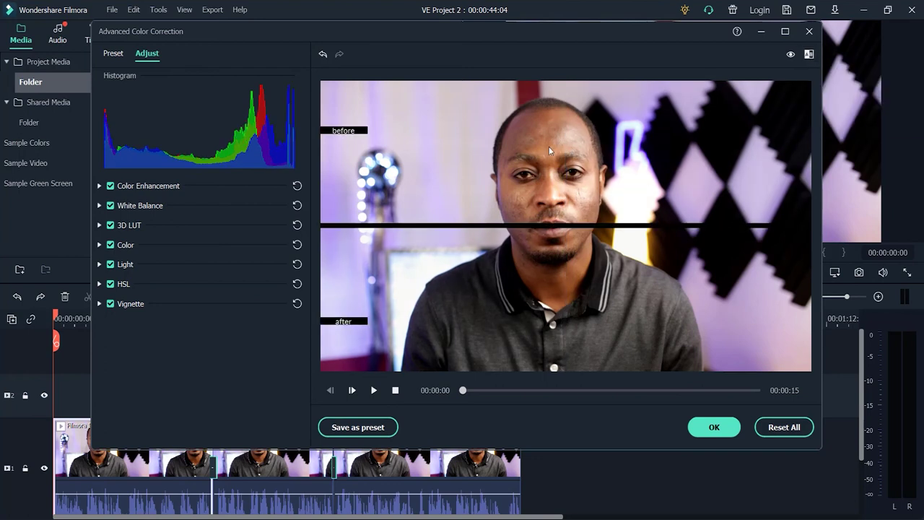
click(810, 55)
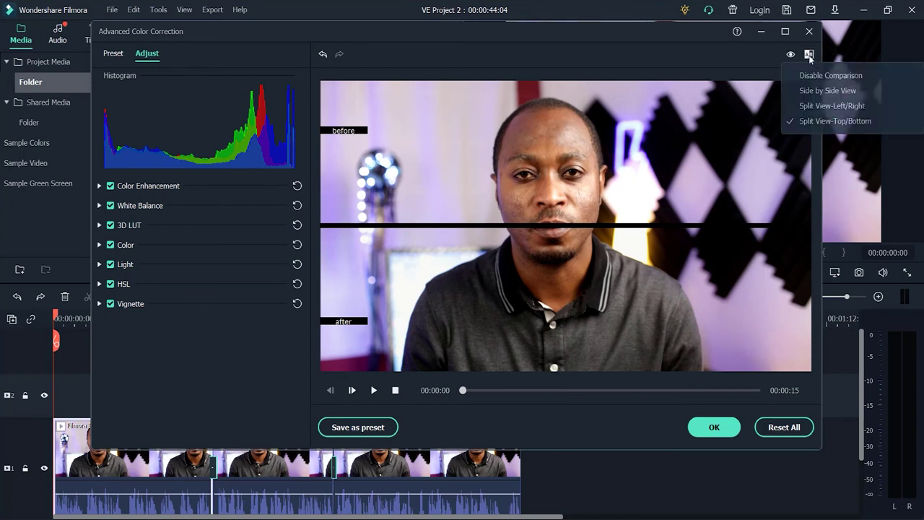
click(803, 90)
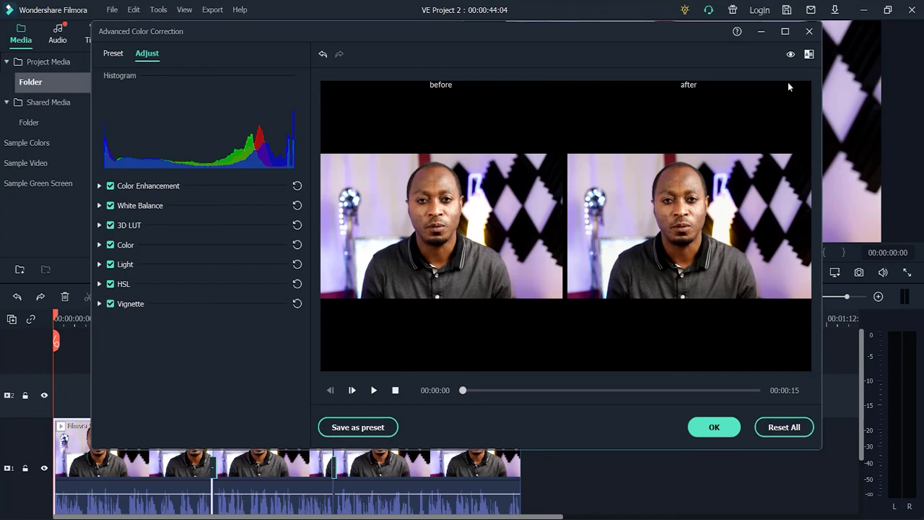
click(809, 60)
click(812, 74)
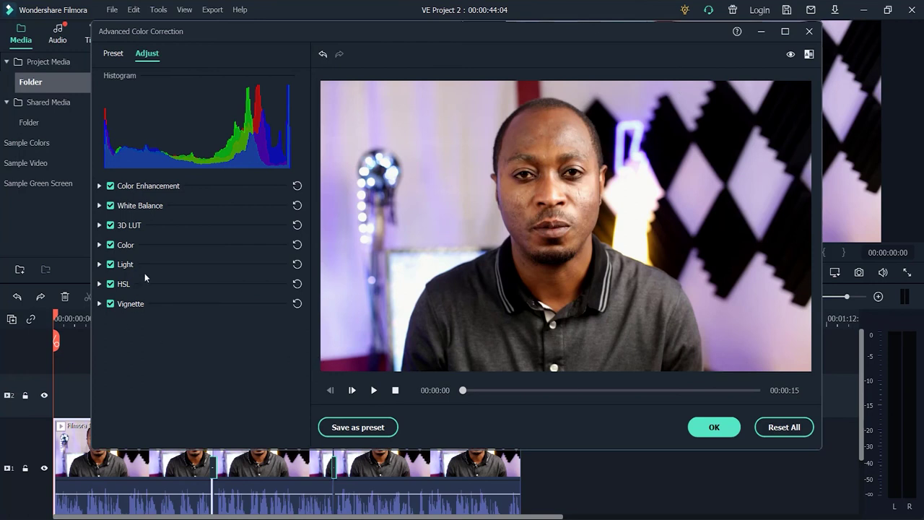
click(99, 245)
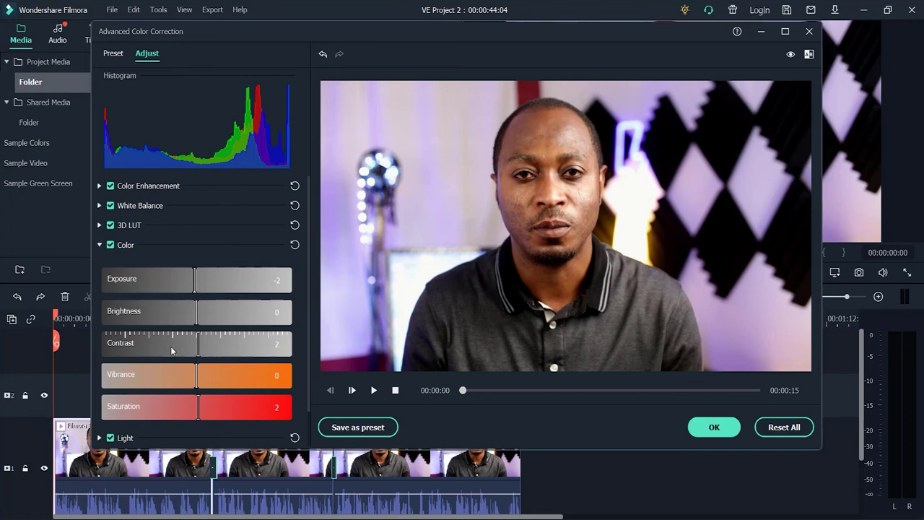
- Raise Saturation to 5, scrub later into the clip, and collapse the Color group
drag(200, 411, 205, 413)
drag(464, 391, 597, 390)
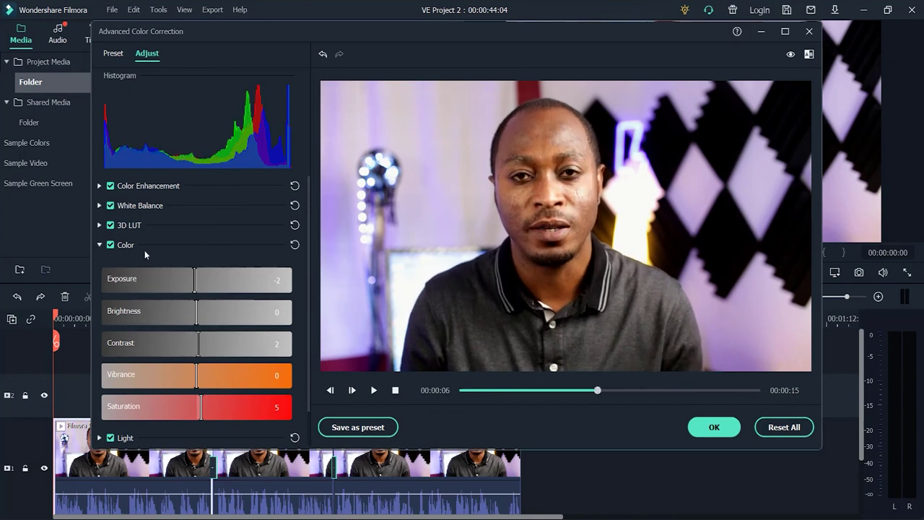
click(99, 246)
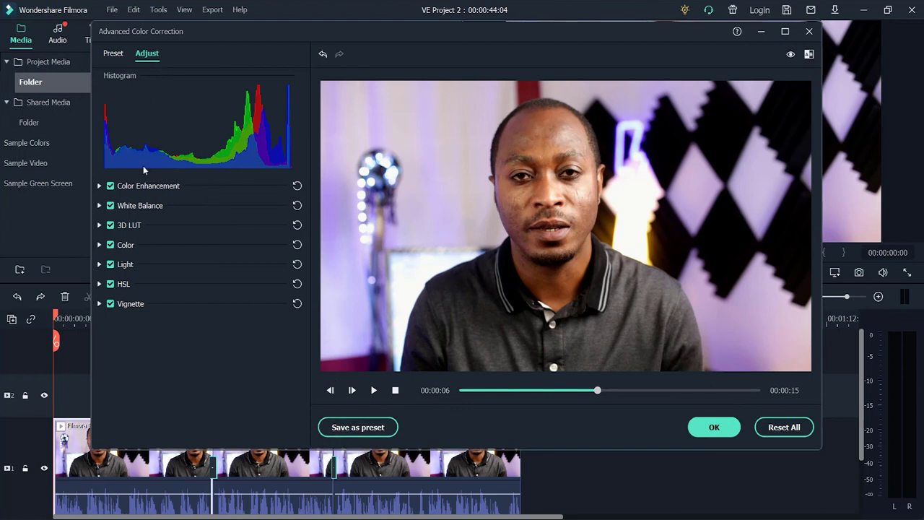
- Save the grade as preset 'Color Adjustment' and confirm the Advanced Color Correction
click(350, 428)
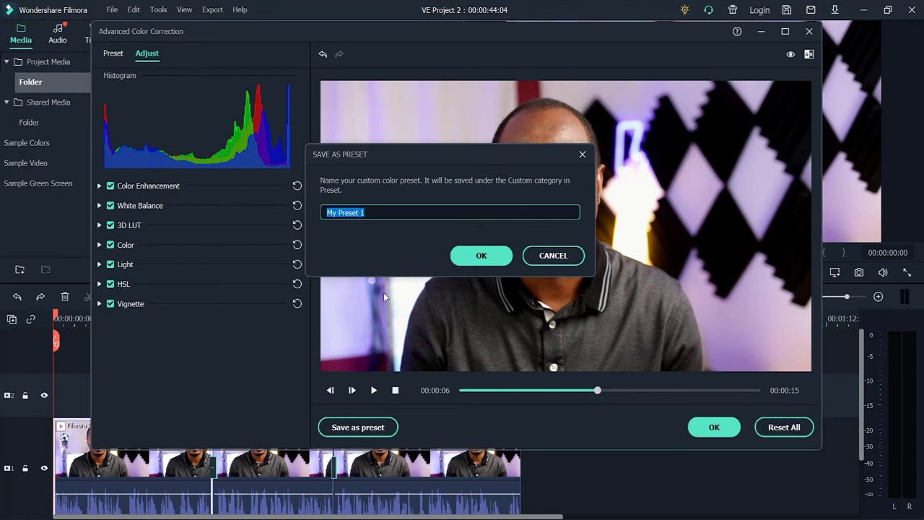
text(Color Adjustment)
click(480, 256)
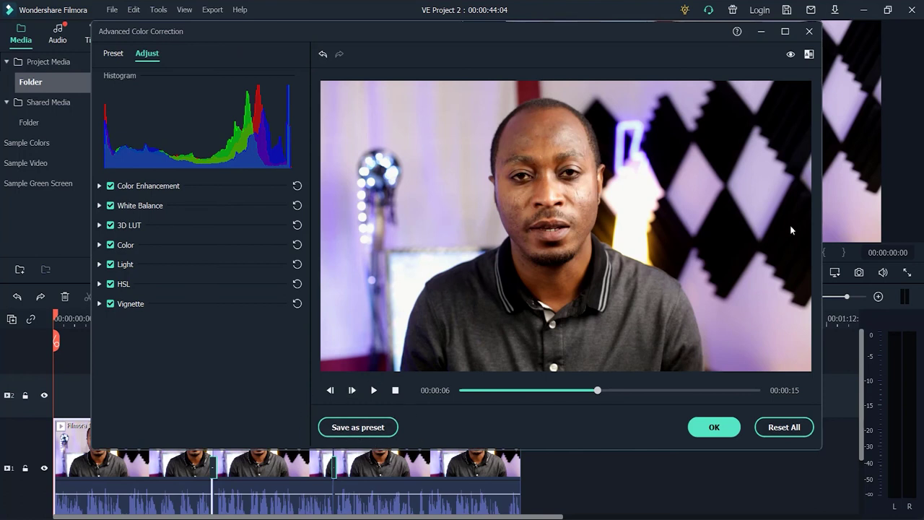
click(713, 427)
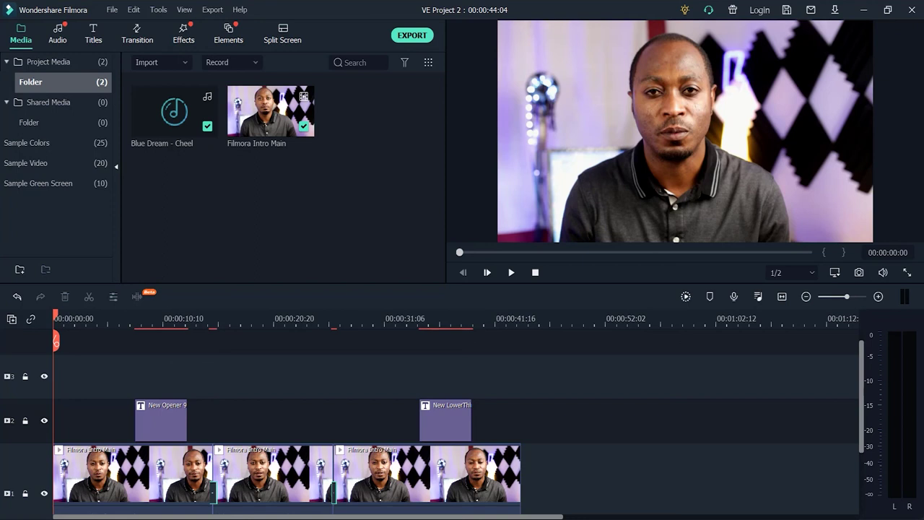
- Open the Export window on Local MP4 for VE Project 2 at 1920x1080, 24 fps
click(211, 10)
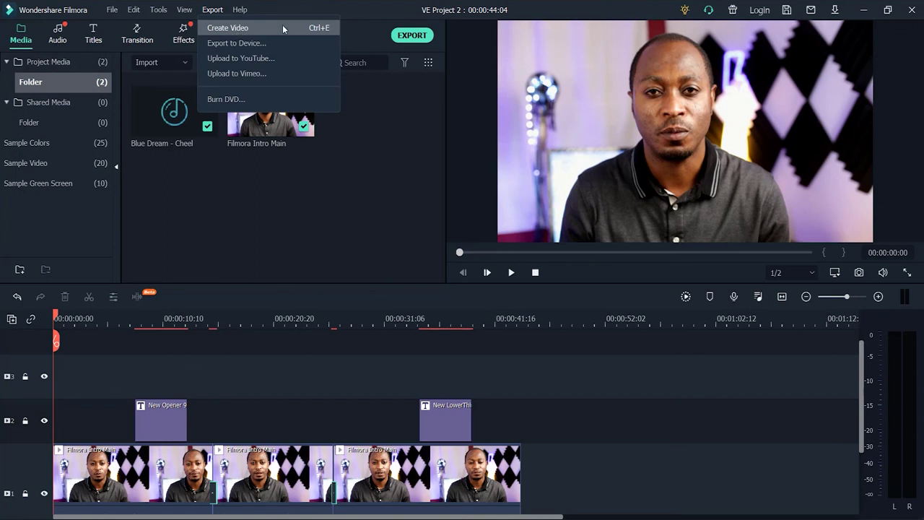
key(Escape)
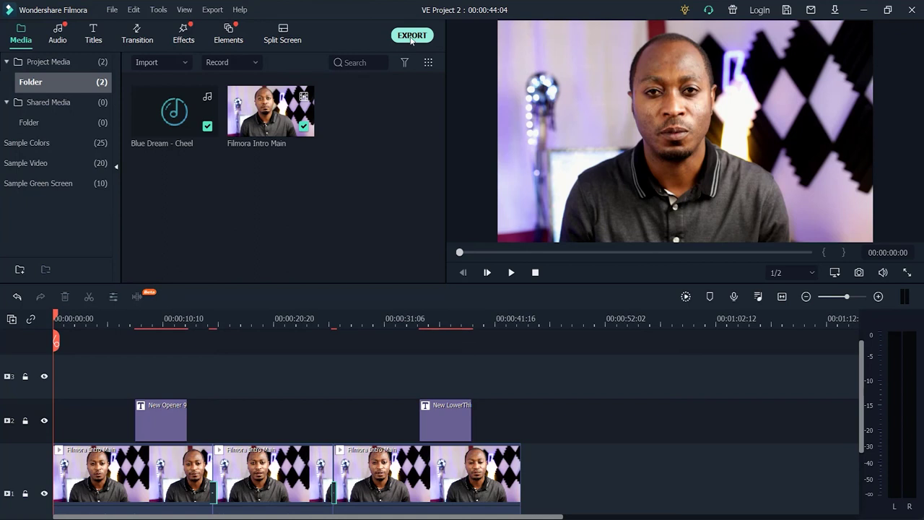
click(411, 36)
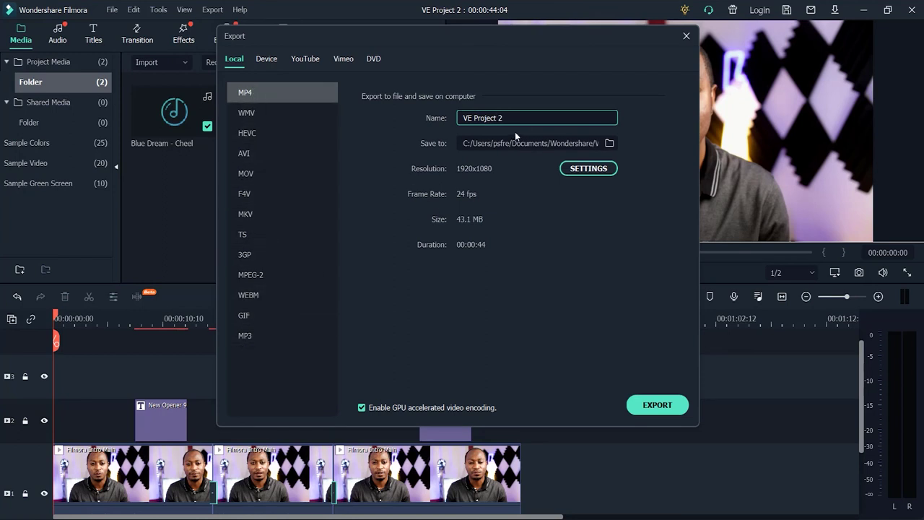
- Name the export 'Intro Filmora' and set its destination to Downloads > FILMORA
drag(505, 117, 356, 135)
text(Intro Filmora)
click(611, 144)
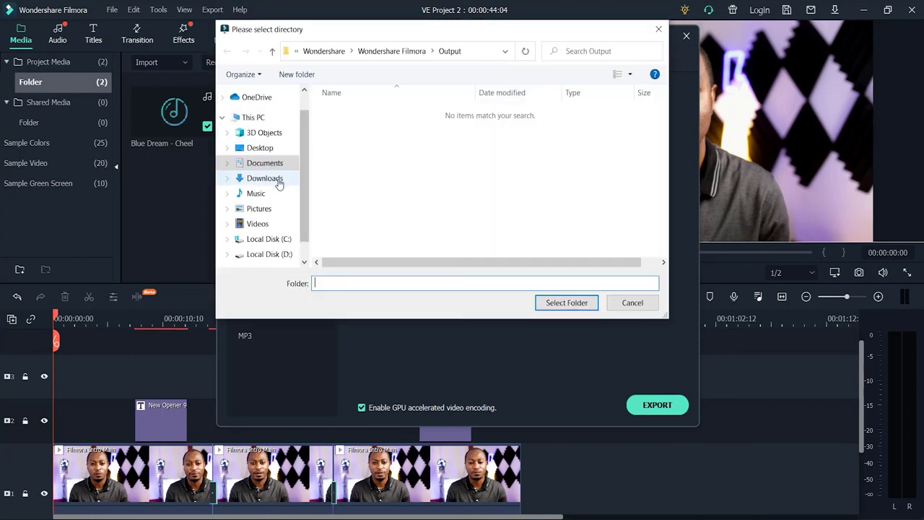
click(280, 180)
double_click(353, 146)
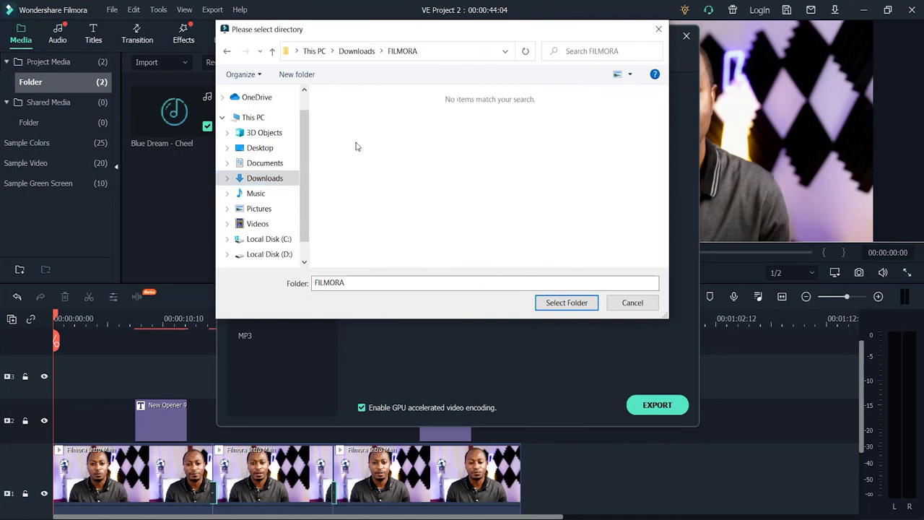
click(562, 303)
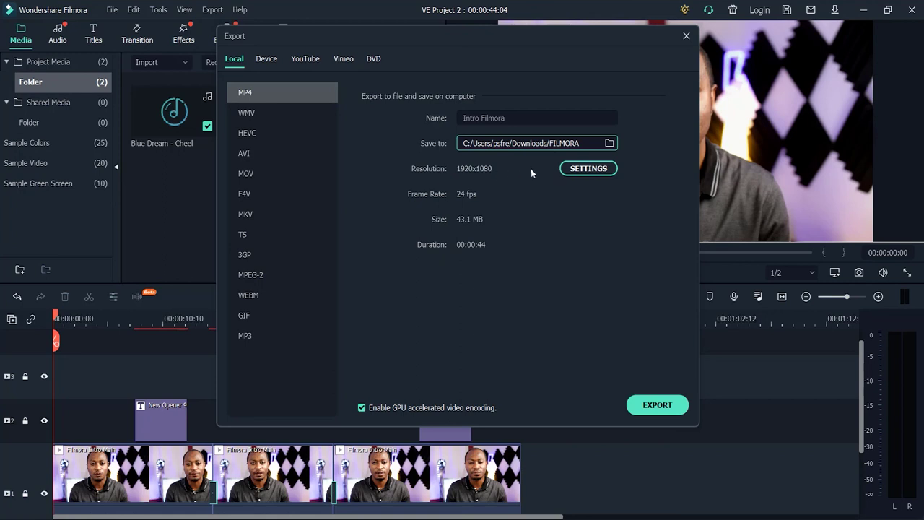
click(586, 173)
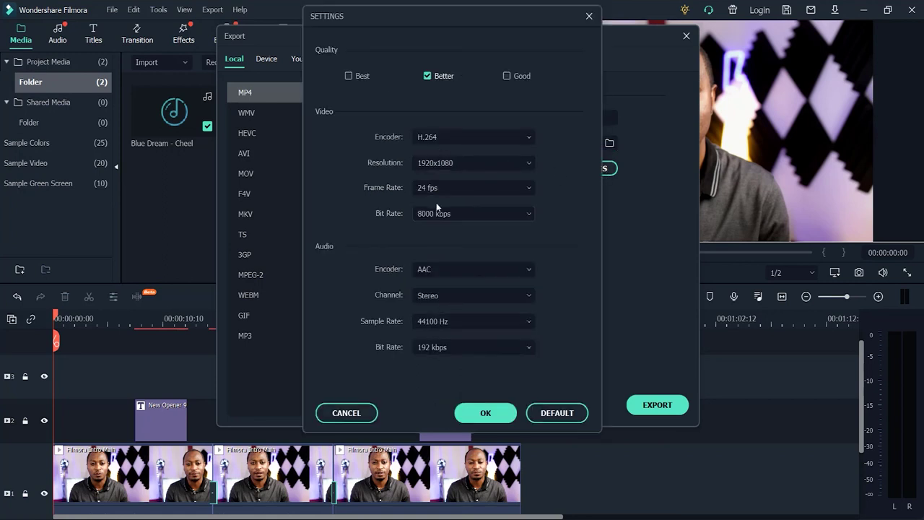
- Lower the export quality to Good, bringing the bit rate to 6000 kbps and the file to 32.6 MB
click(589, 17)
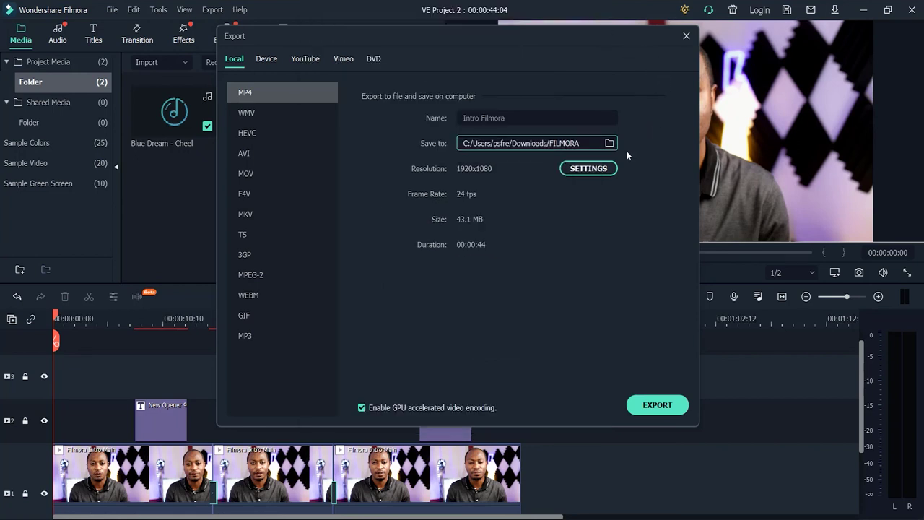
click(590, 169)
click(507, 75)
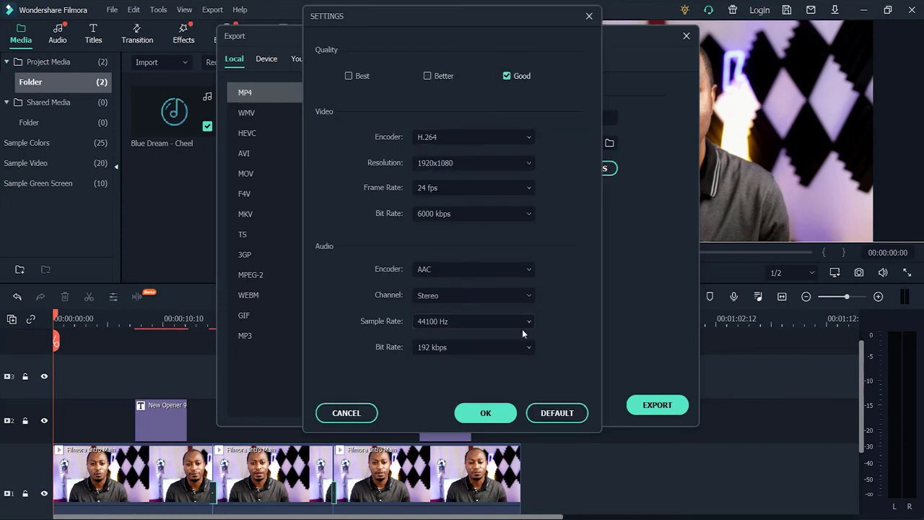
click(486, 414)
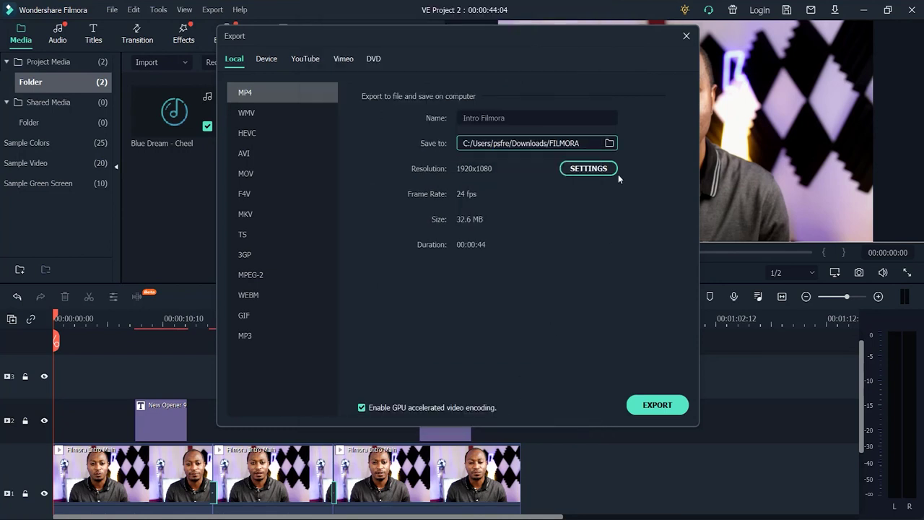
- Keep H.264 as the video encoder, confirm the settings, and view the iPhone device export at 1280x720
click(588, 169)
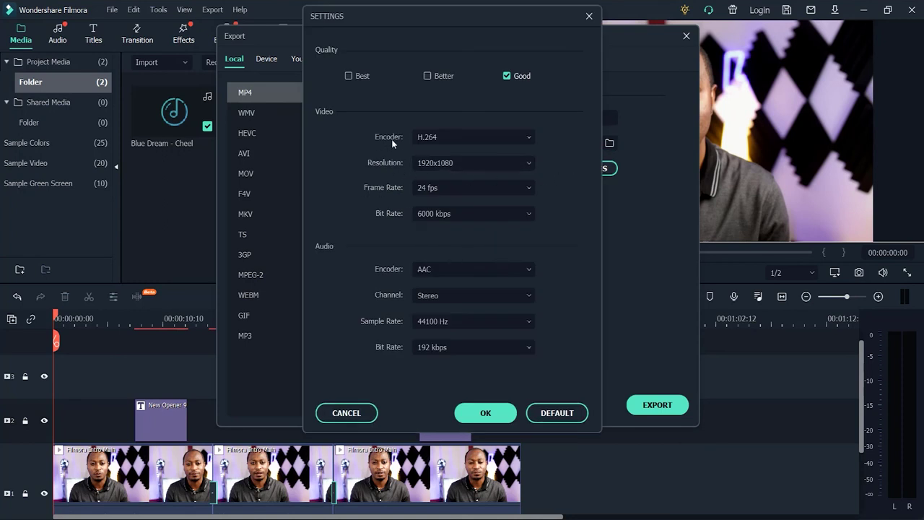
click(439, 139)
click(439, 139)
click(453, 139)
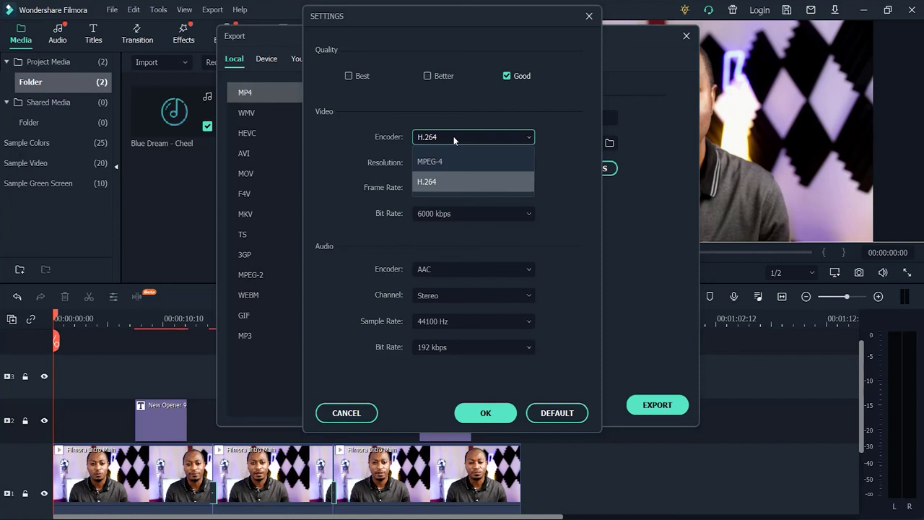
click(453, 136)
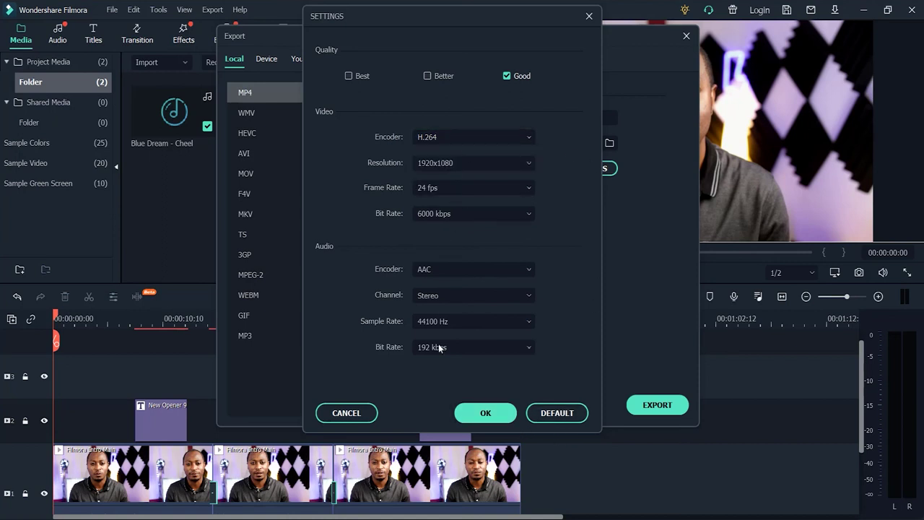
click(486, 413)
click(260, 71)
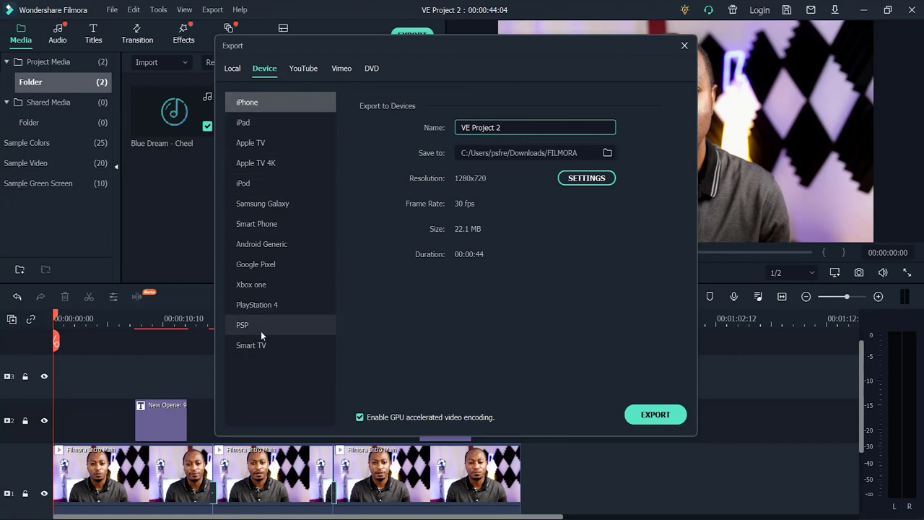
- Browse the YouTube and Vimeo options, then return to the Local 1920x1080 MP4 export of Intro Filmora
click(304, 67)
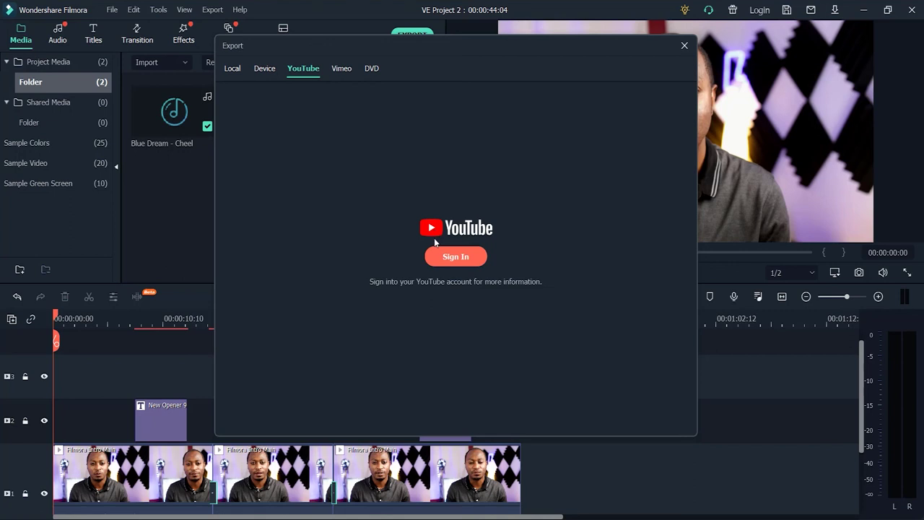
click(347, 73)
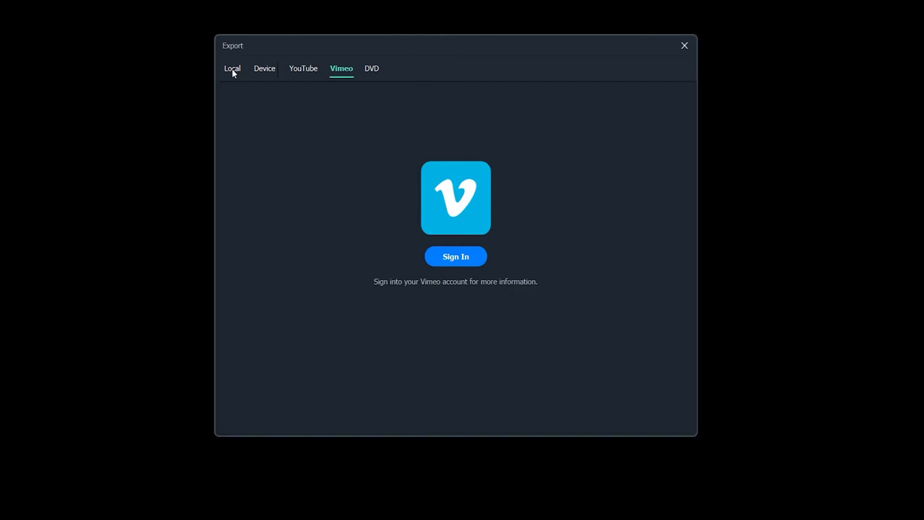
click(232, 68)
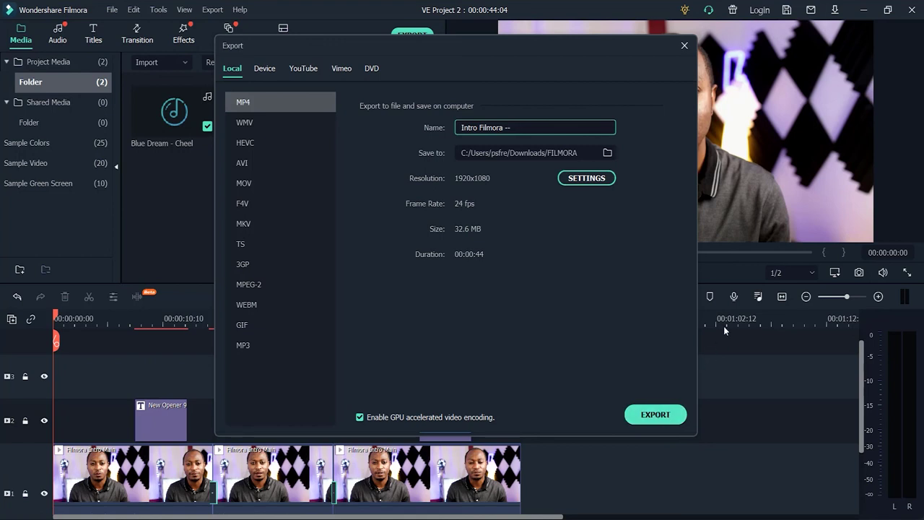
key(Escape)
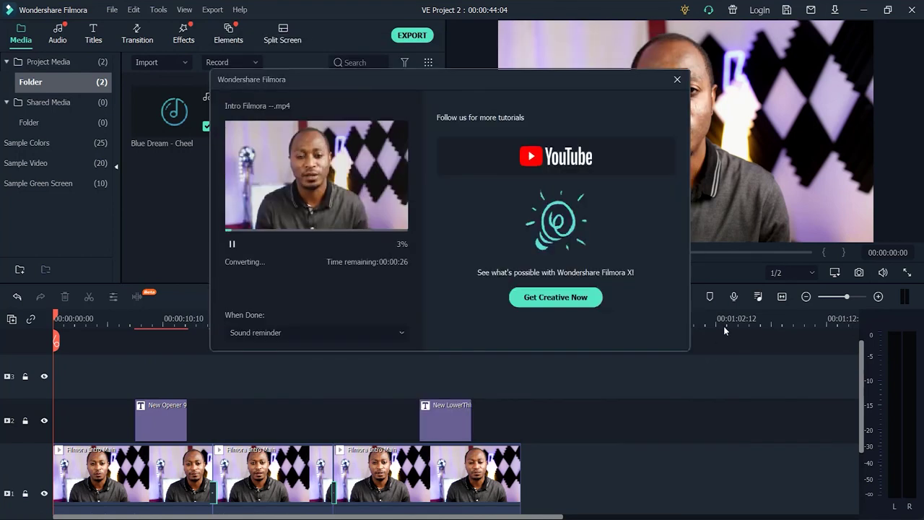